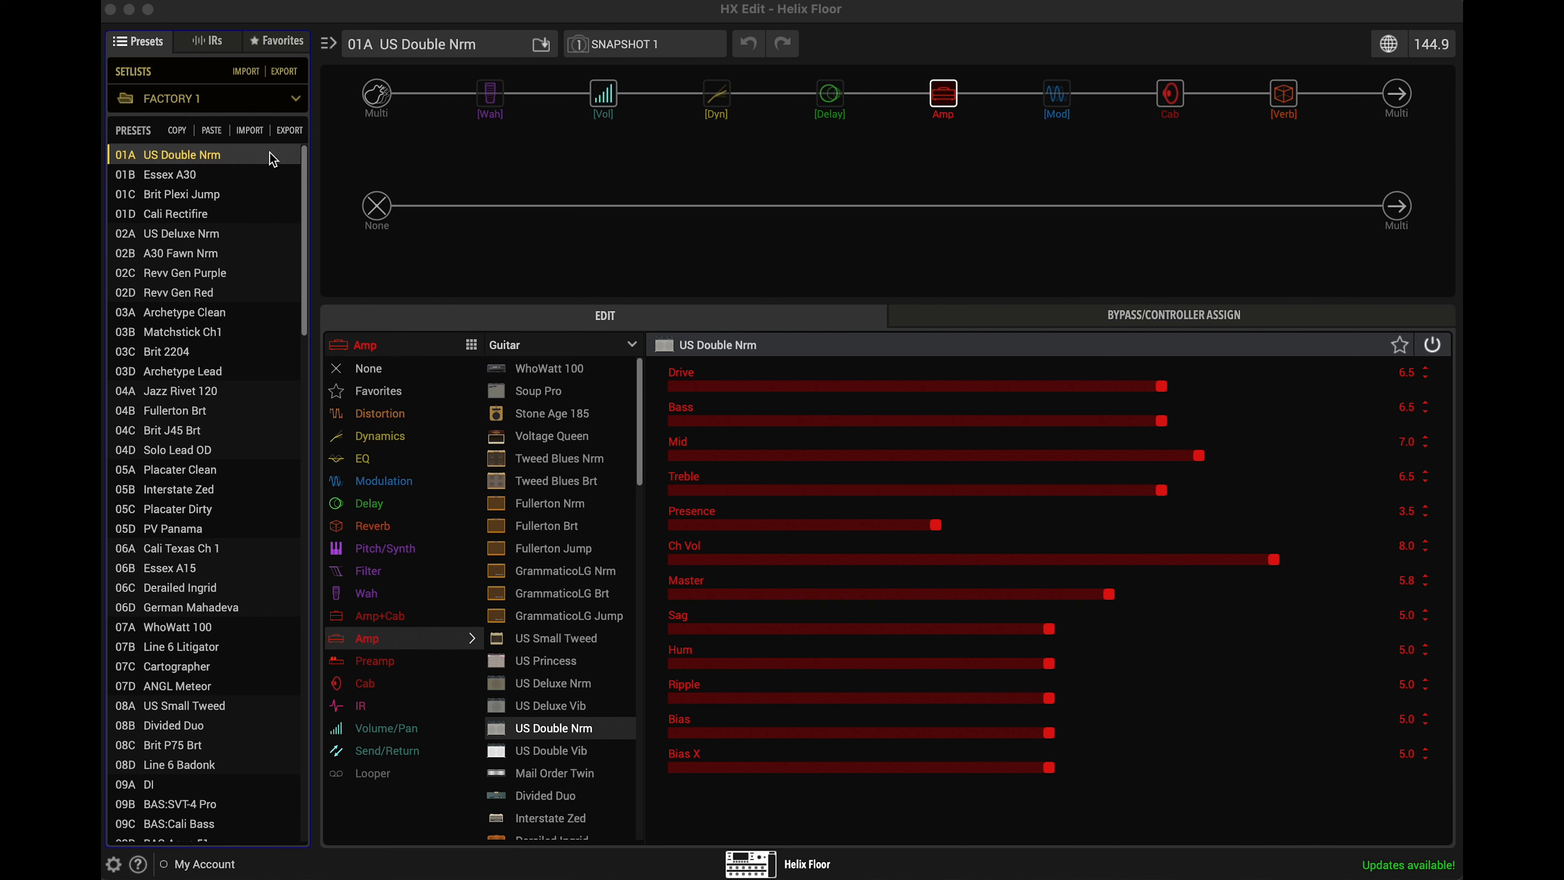
# - Open the empty preset 01B in the USER 1 setlist
pyautogui.click(281, 106)
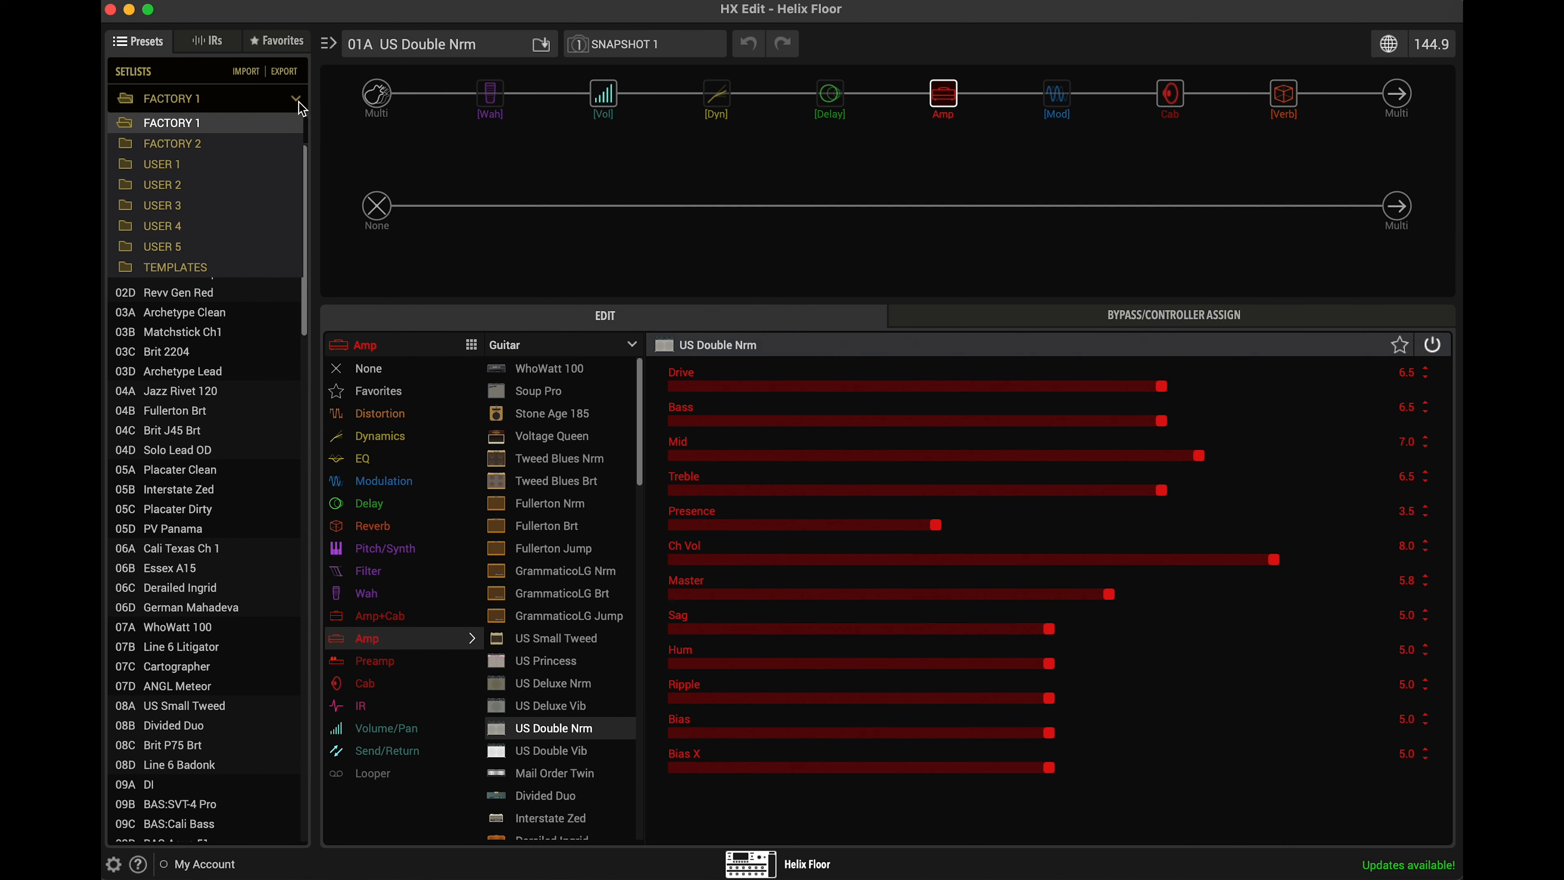
pyautogui.click(249, 177)
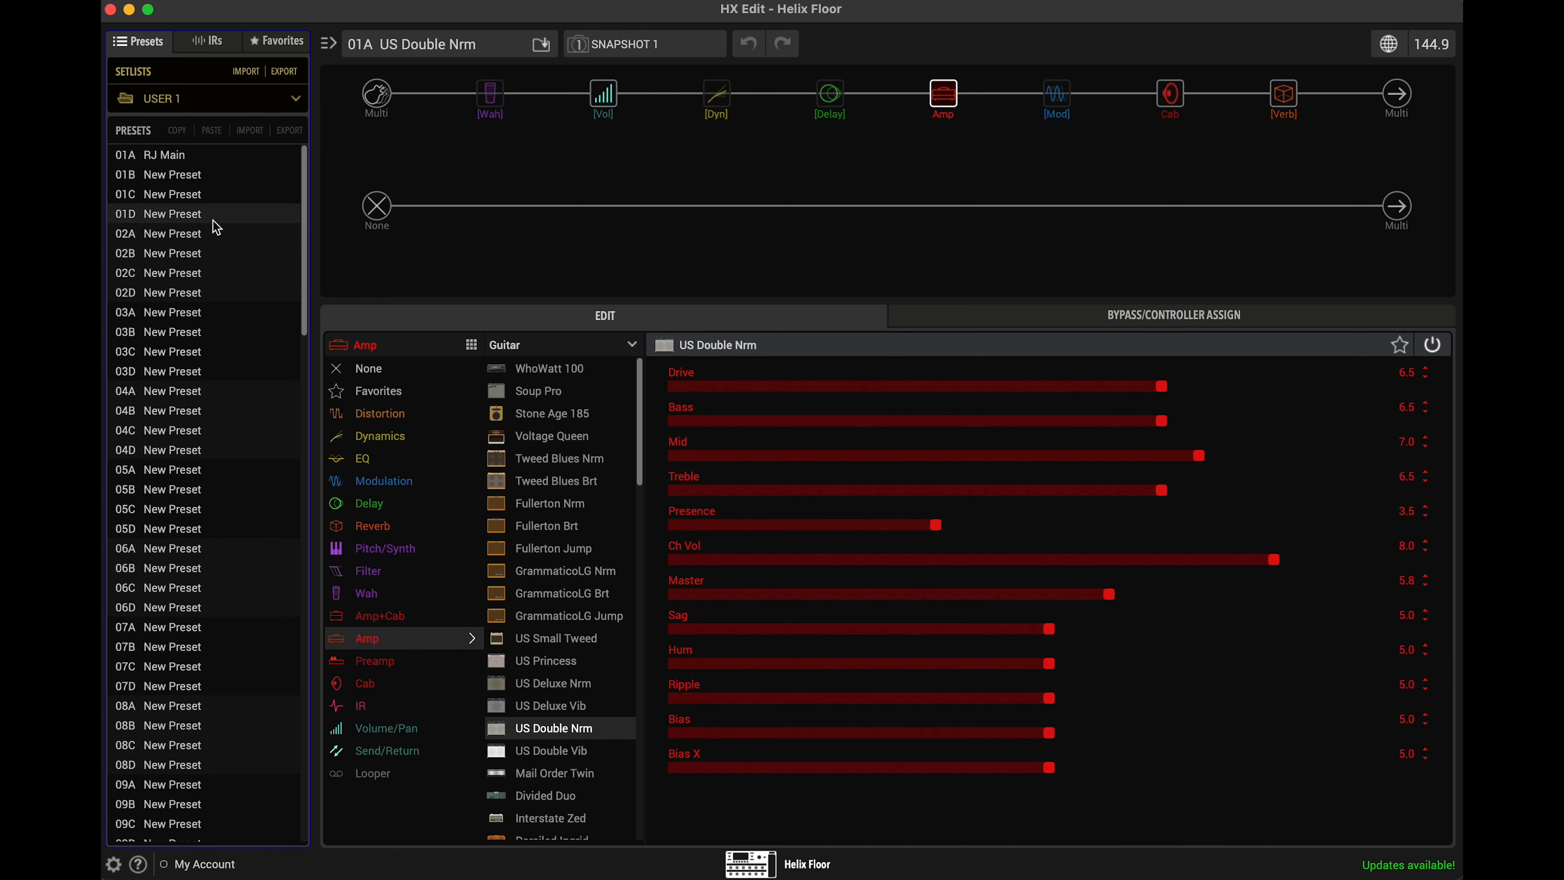
pyautogui.click(197, 183)
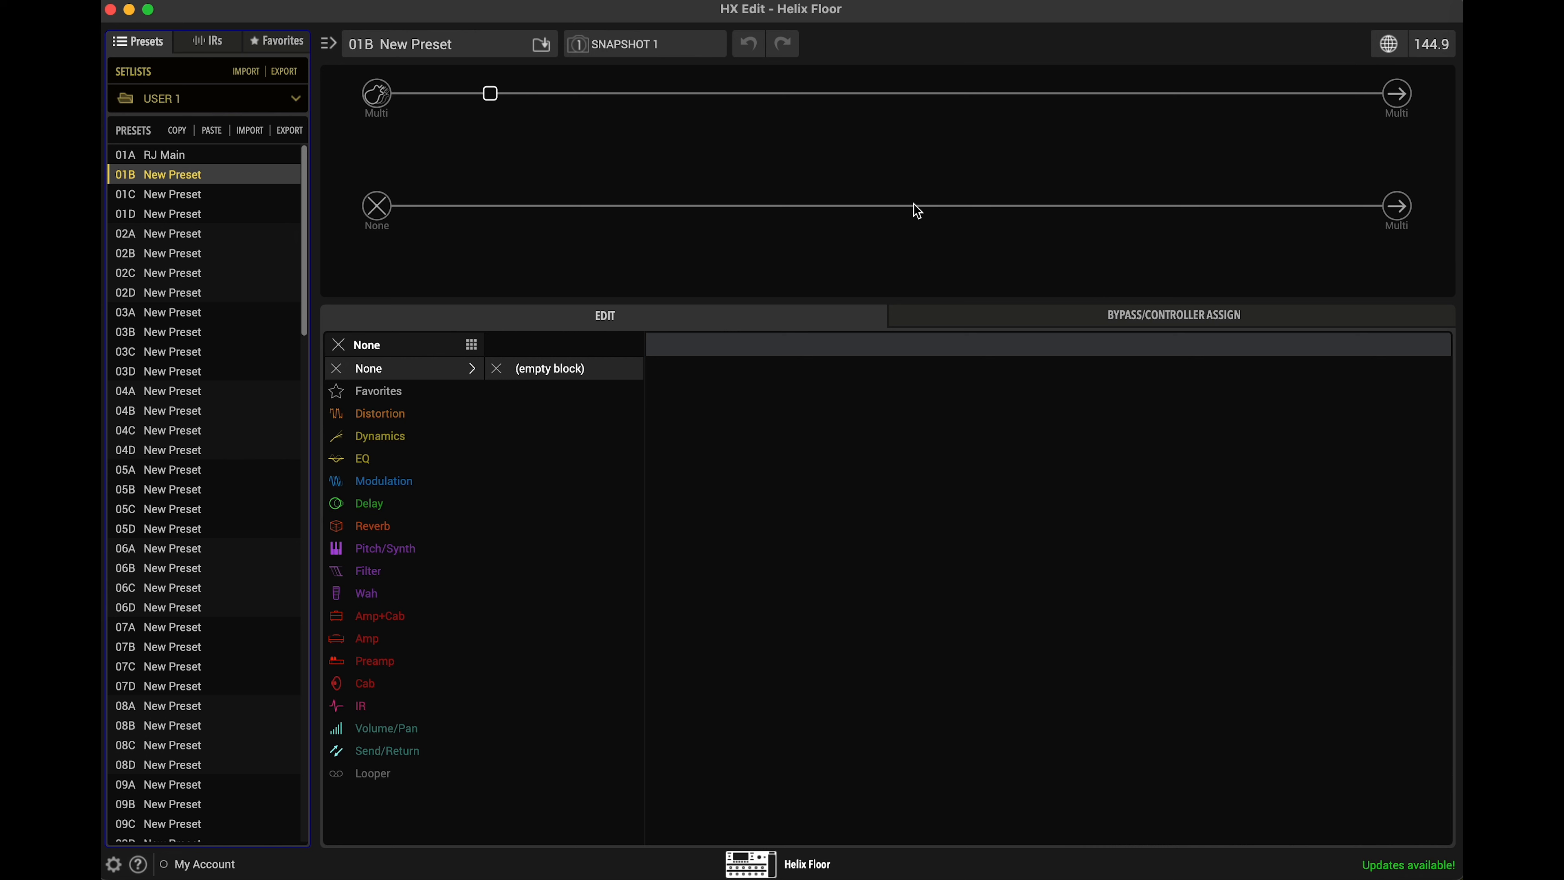
# - Add a Brit Plexi Jump Amp+Cab block at the middle of the upper signal path
pyautogui.click(841, 96)
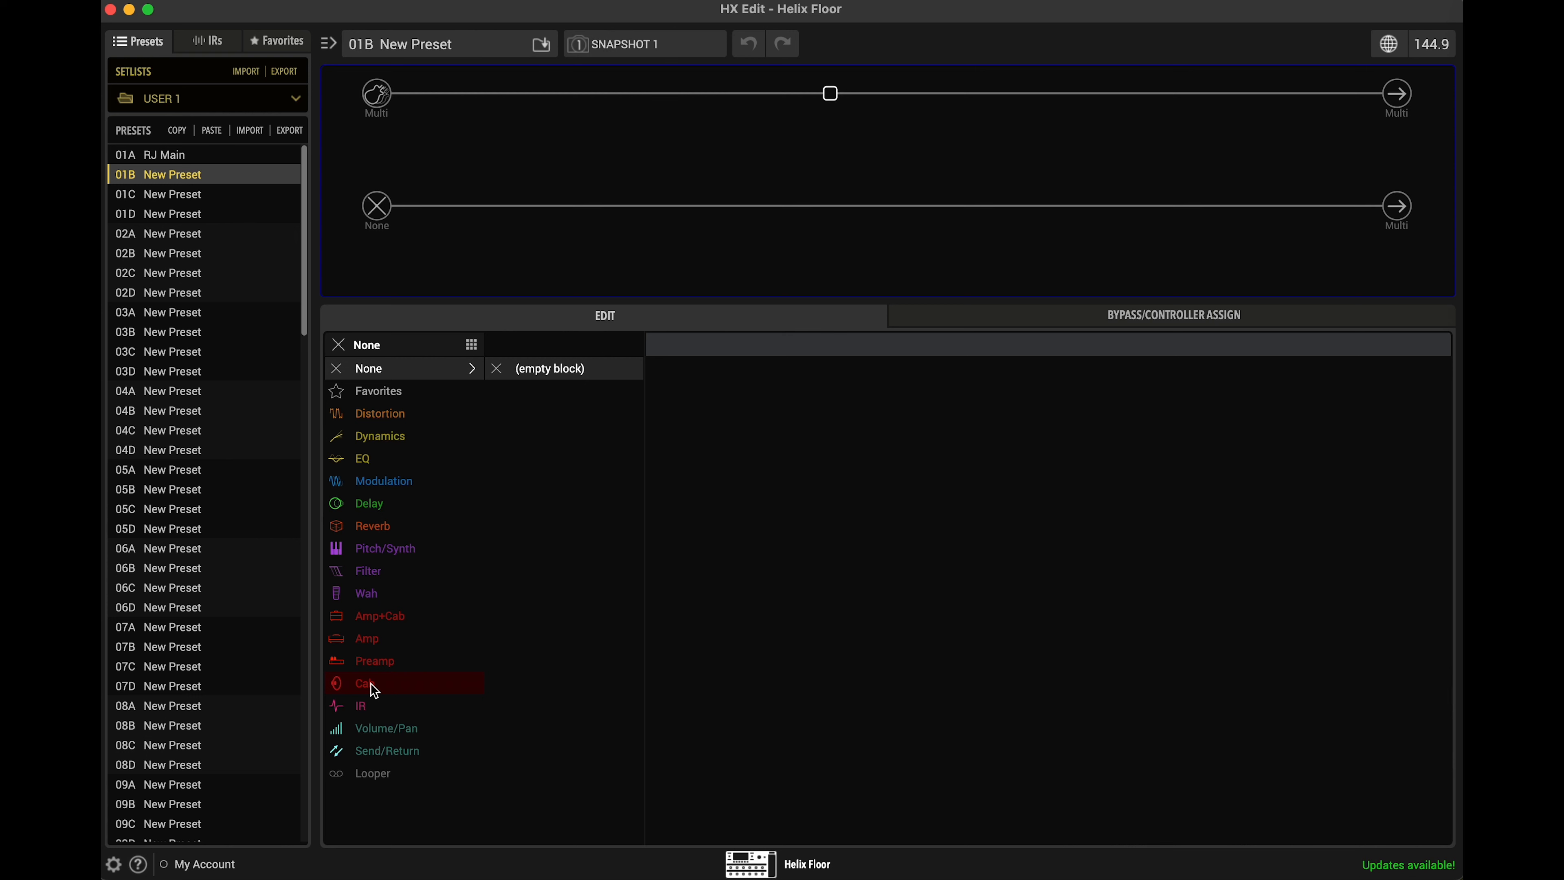
pyautogui.click(406, 618)
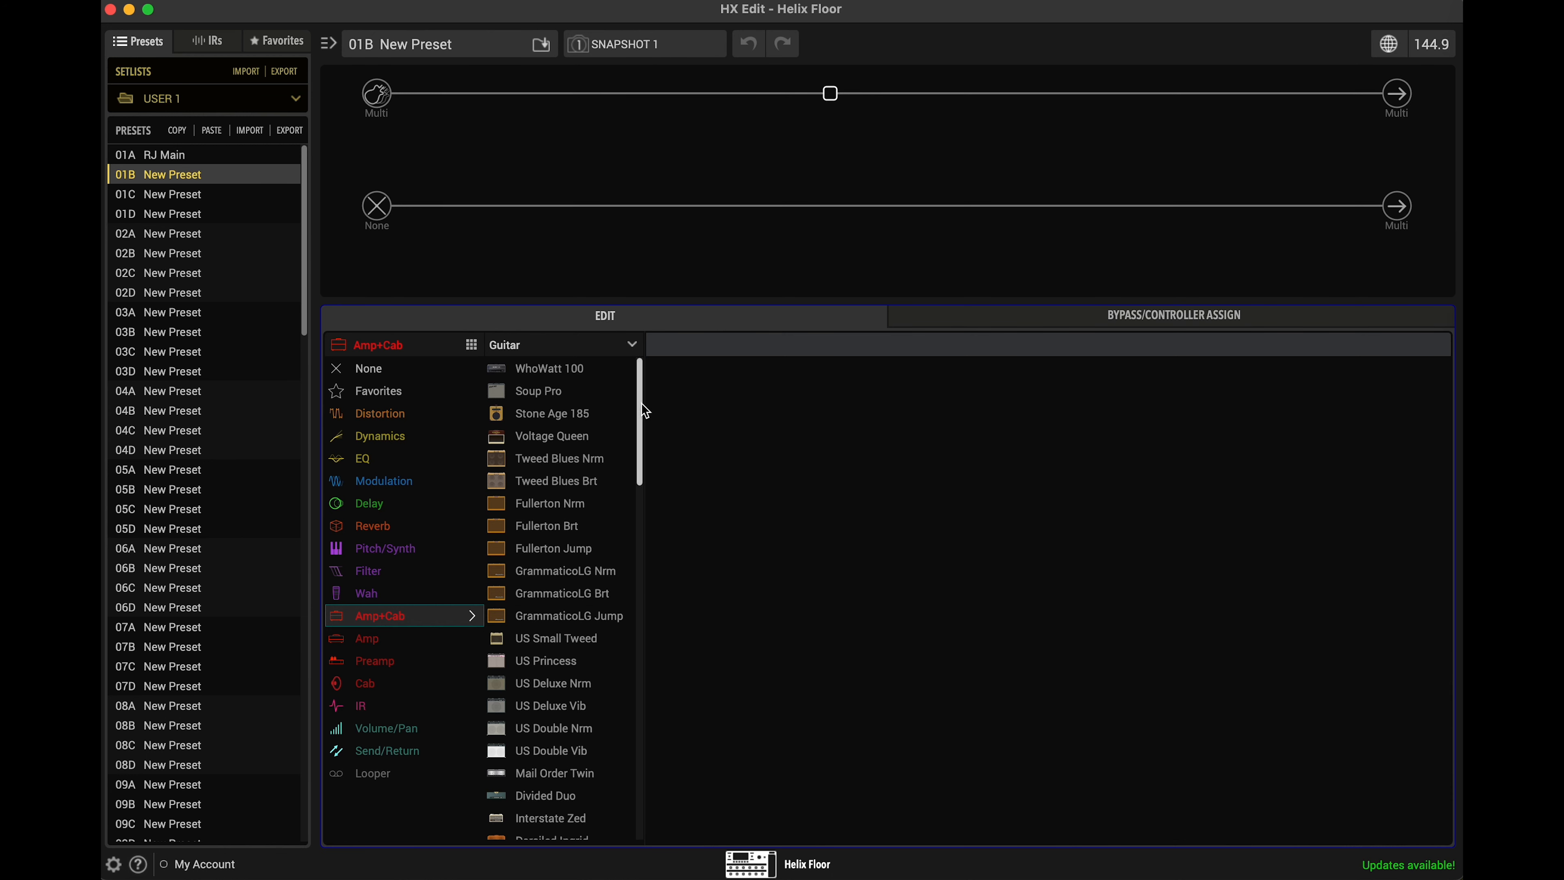
pyautogui.moveTo(639, 401); pyautogui.dragTo(642, 477)
pyautogui.moveTo(642, 503); pyautogui.dragTo(632, 374)
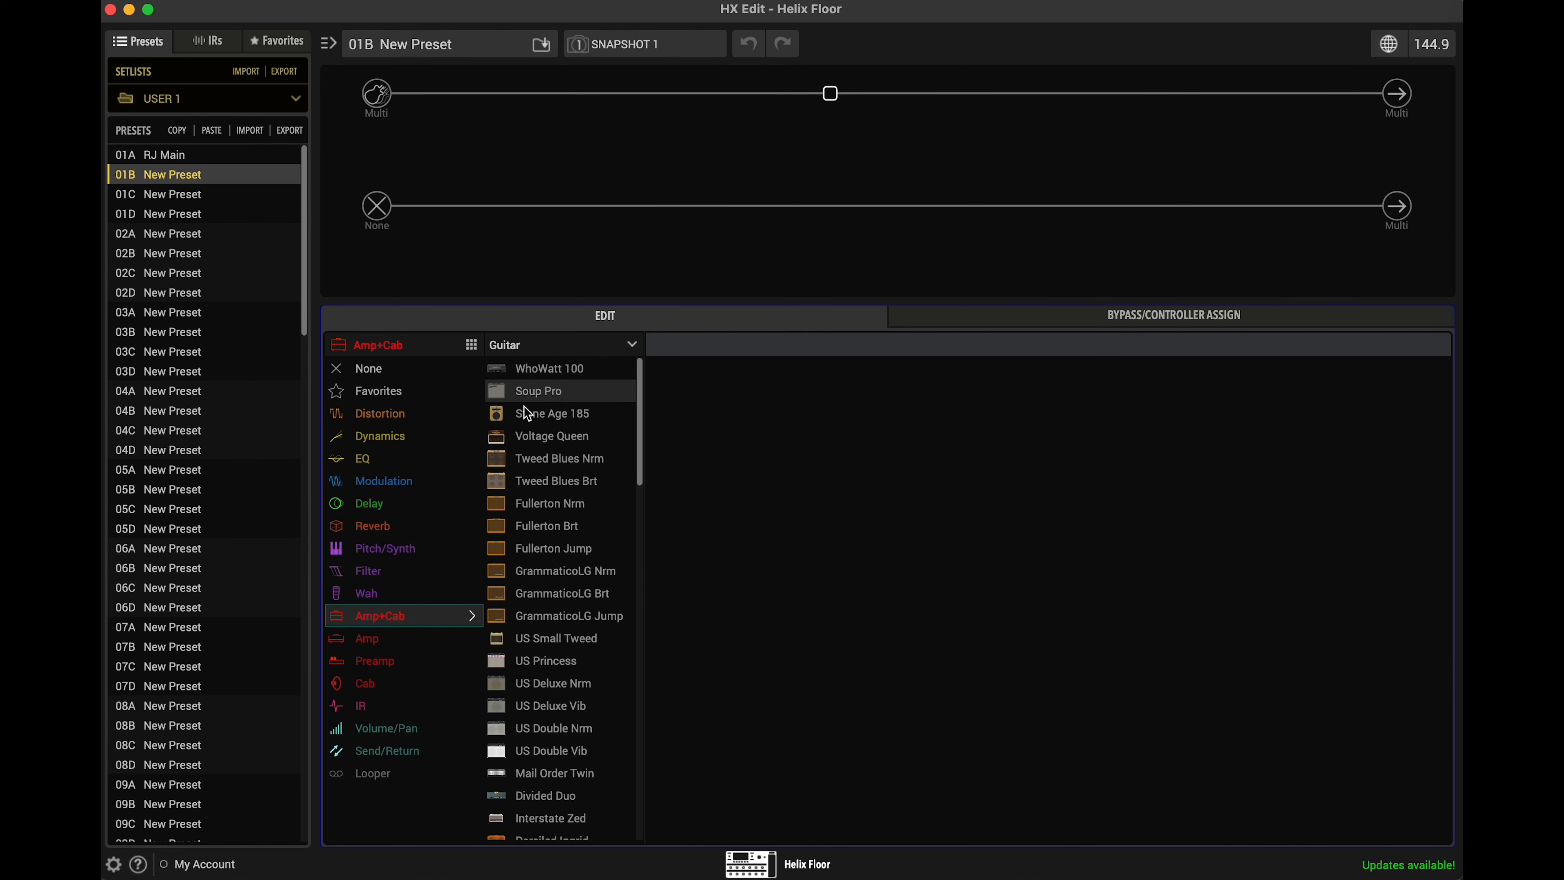
pyautogui.moveTo(640, 441); pyautogui.dragTo(647, 664)
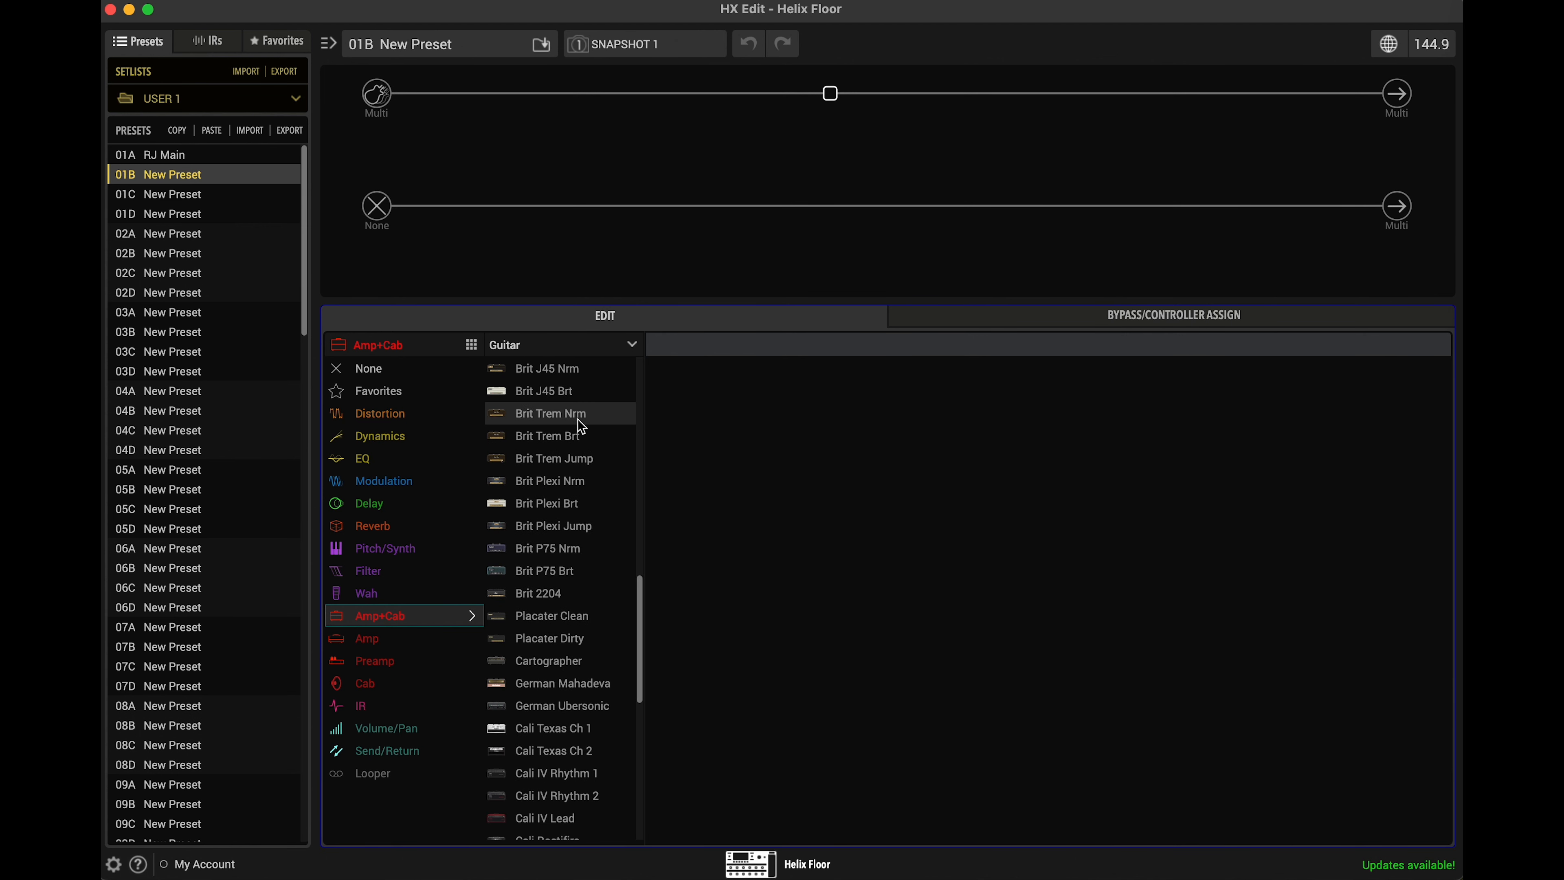
pyautogui.moveTo(643, 627); pyautogui.dragTo(642, 677)
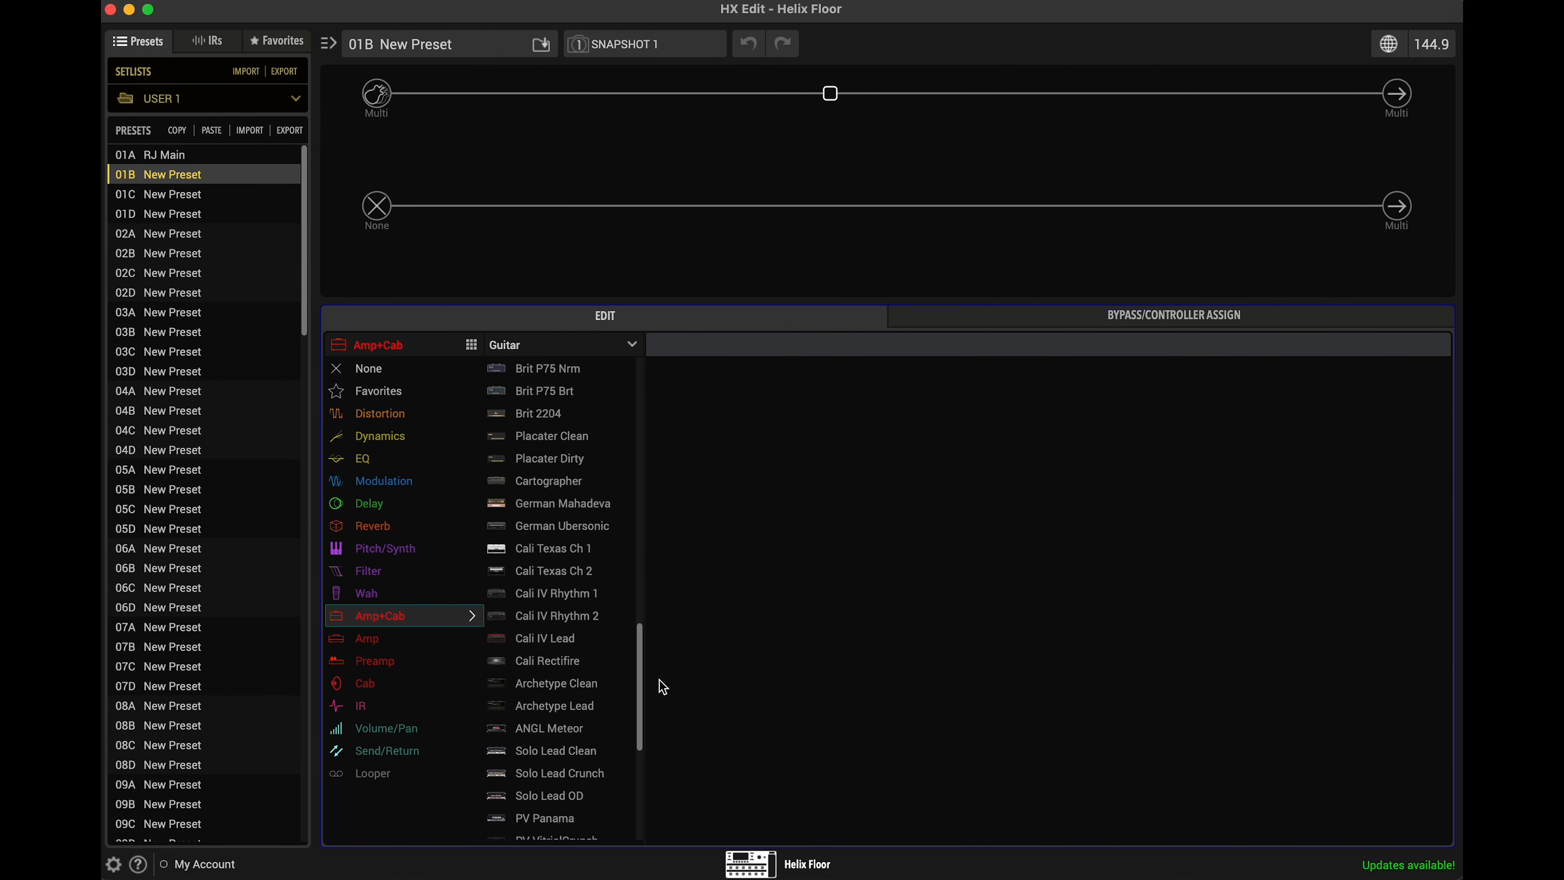
pyautogui.moveTo(641, 662); pyautogui.dragTo(644, 559)
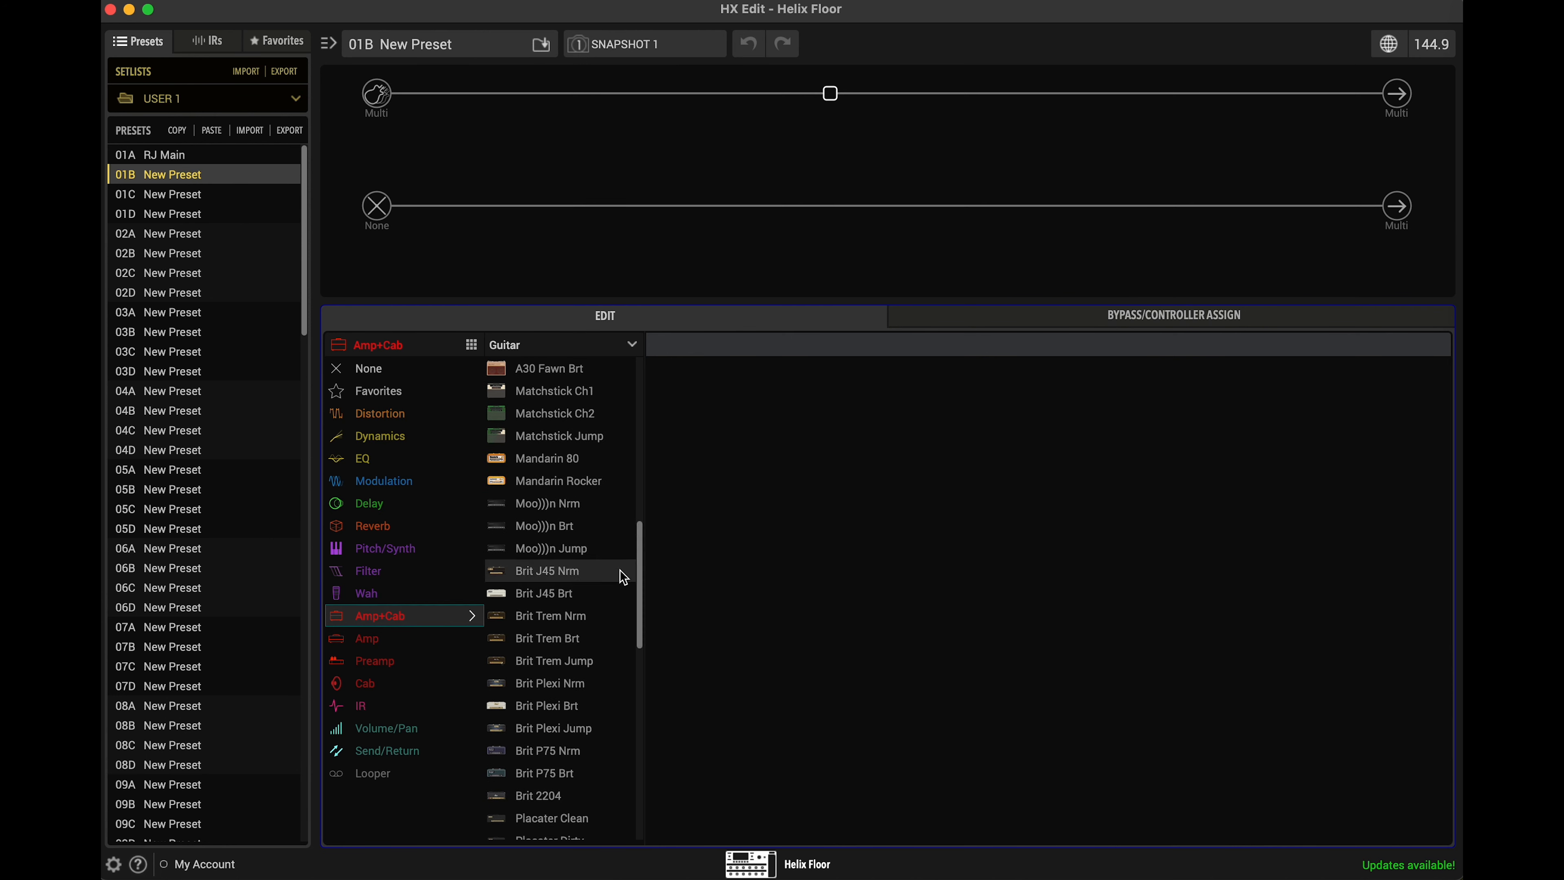
pyautogui.moveTo(640, 568); pyautogui.dragTo(641, 578)
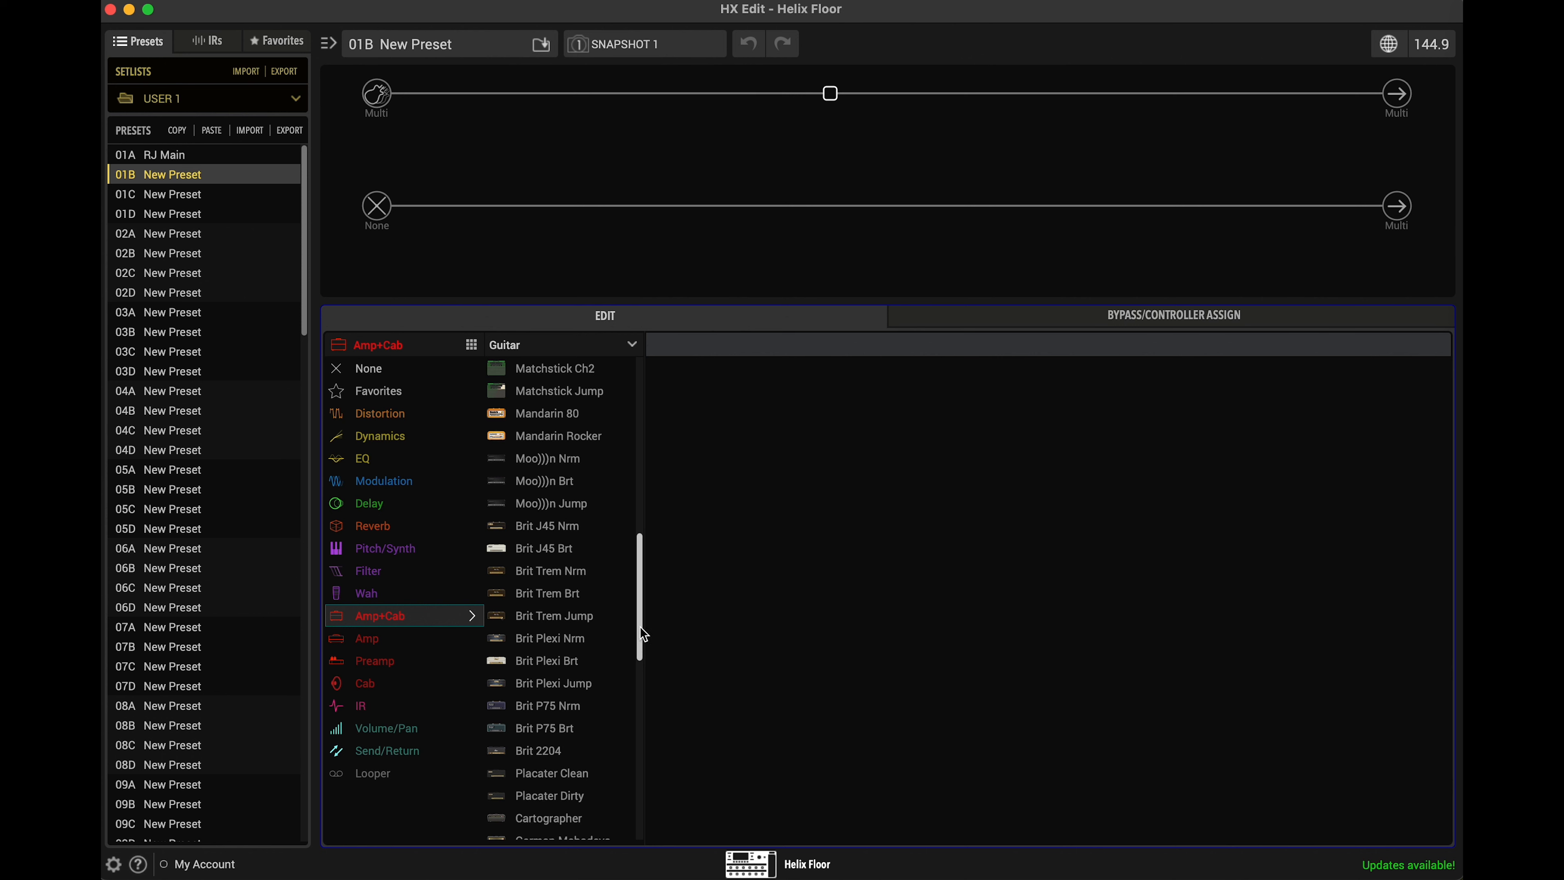
pyautogui.scroll(-1, 644, 635)
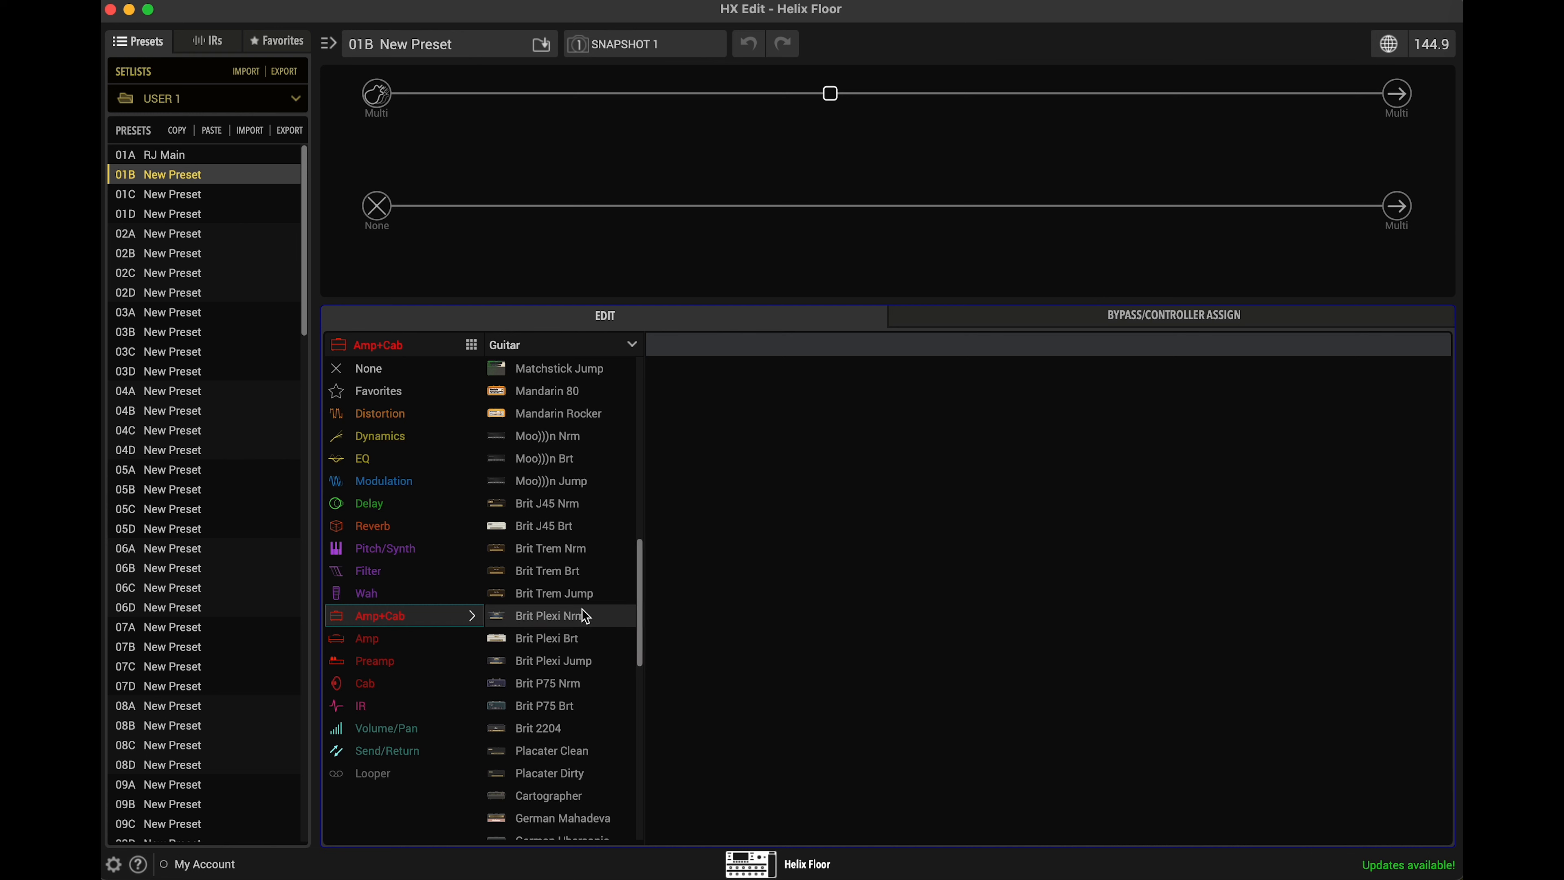
pyautogui.click(590, 661)
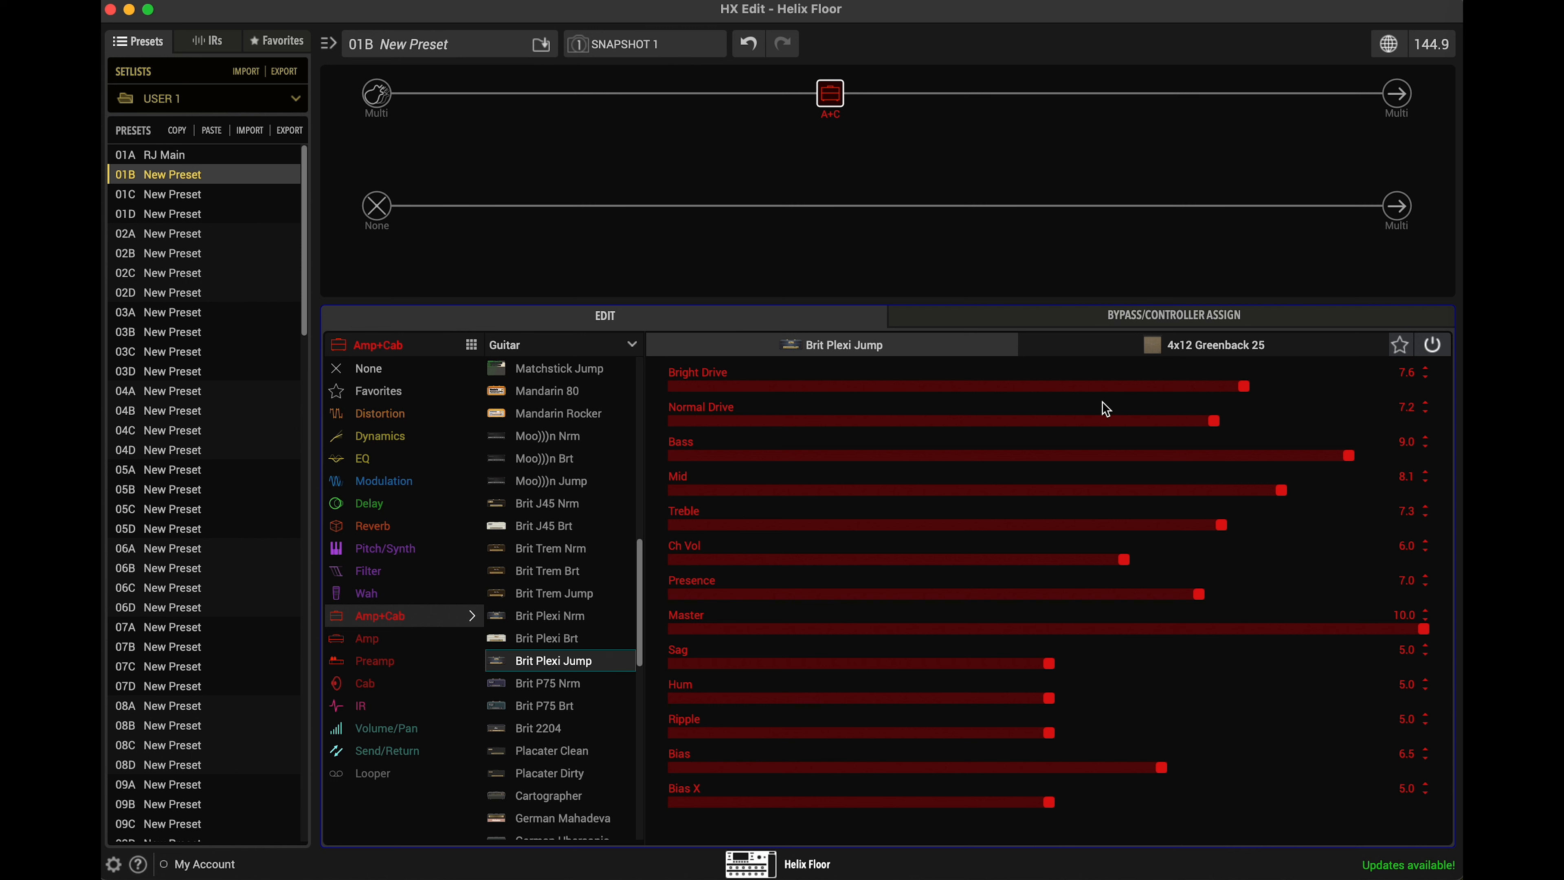
# - Try the Brit Plexi Nrm and Brit Plexi Brt amp models and return the block to Brit Plexi Jump
pyautogui.click(593, 617)
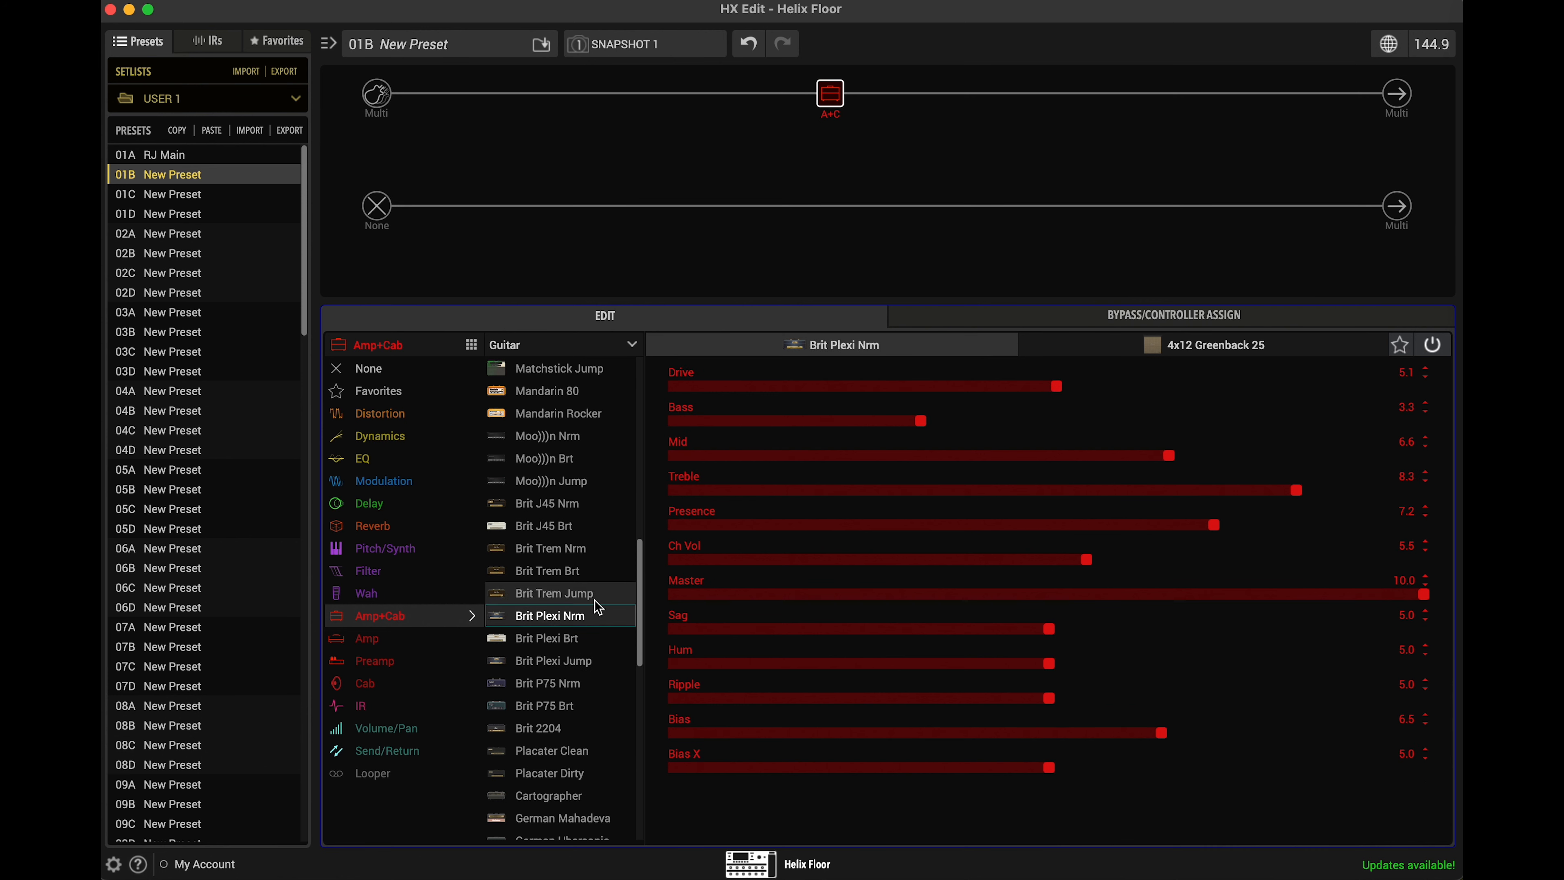
pyautogui.click(595, 641)
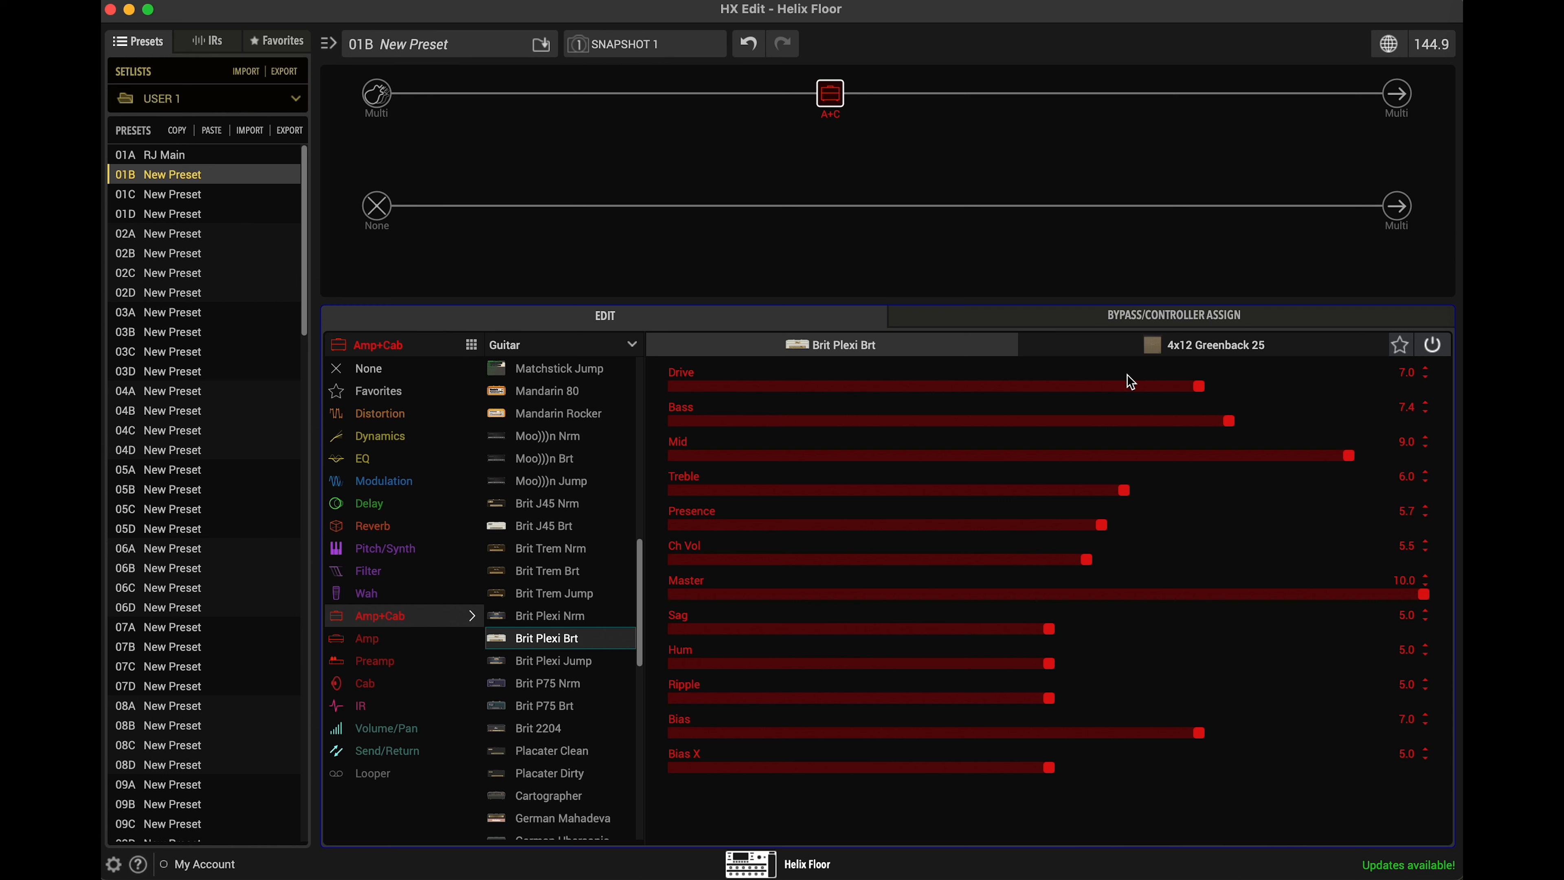
pyautogui.click(557, 665)
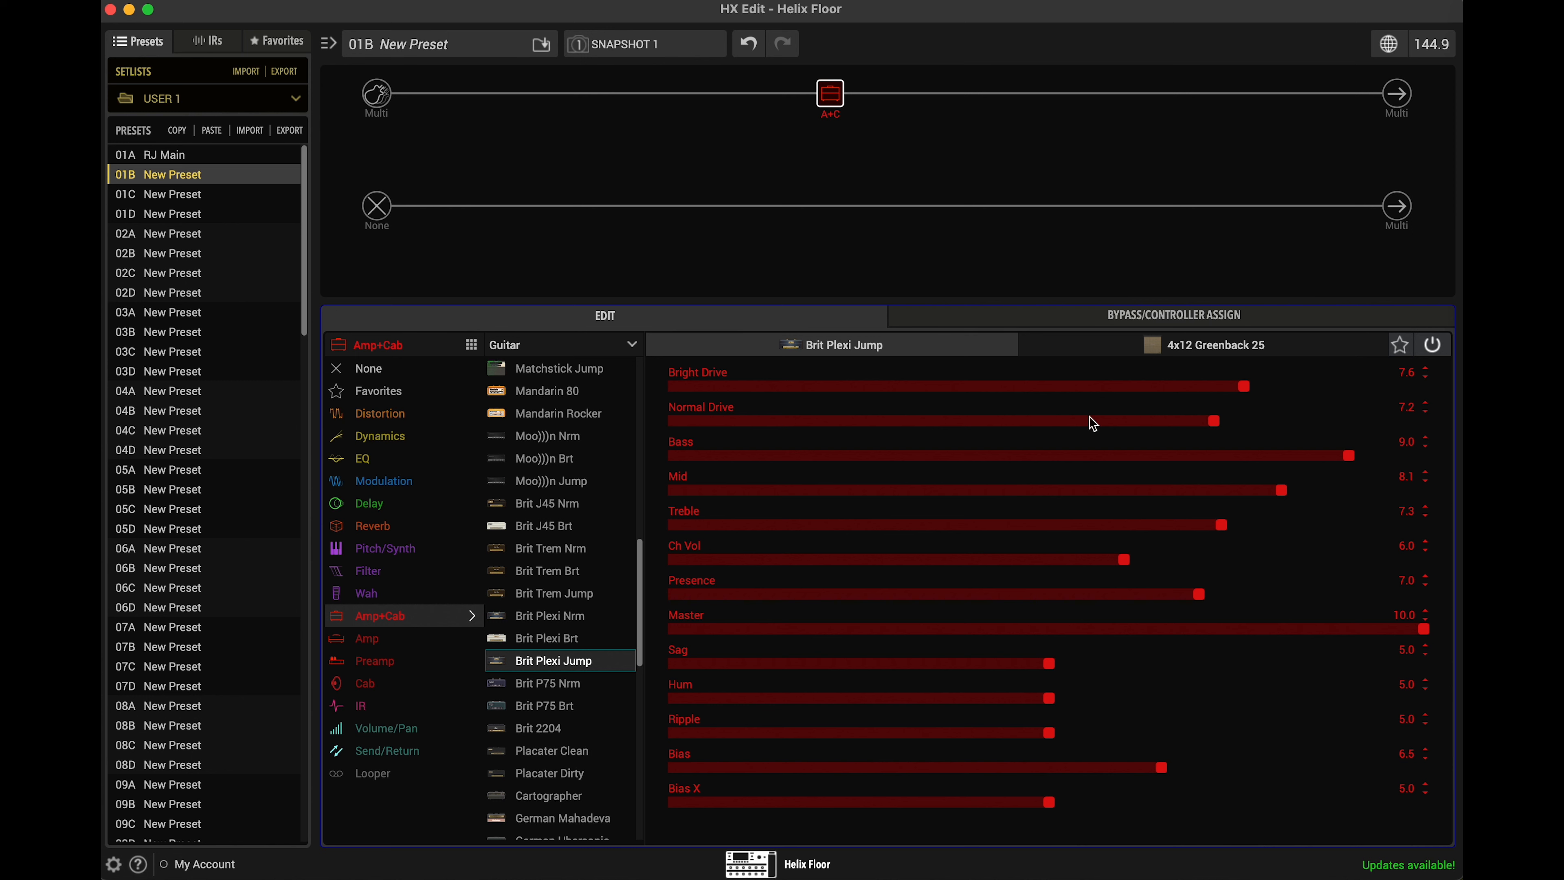
# - Reduce the Brit Plexi Jump amp's Normal Drive to 4.8 and Bright Drive to 5.5
pyautogui.click(1217, 346)
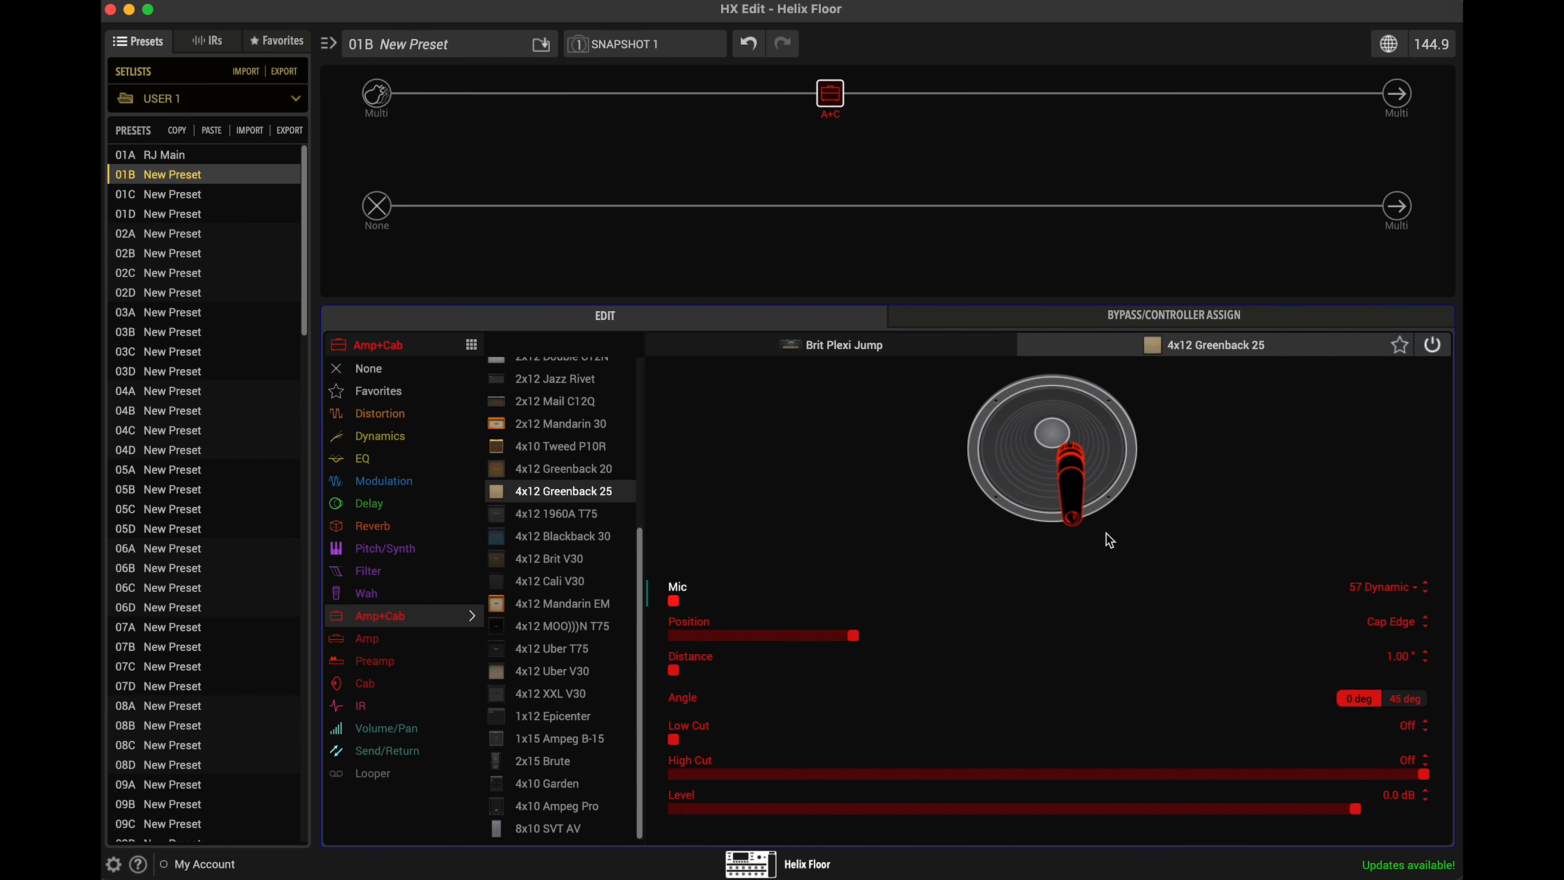
pyautogui.click(899, 357)
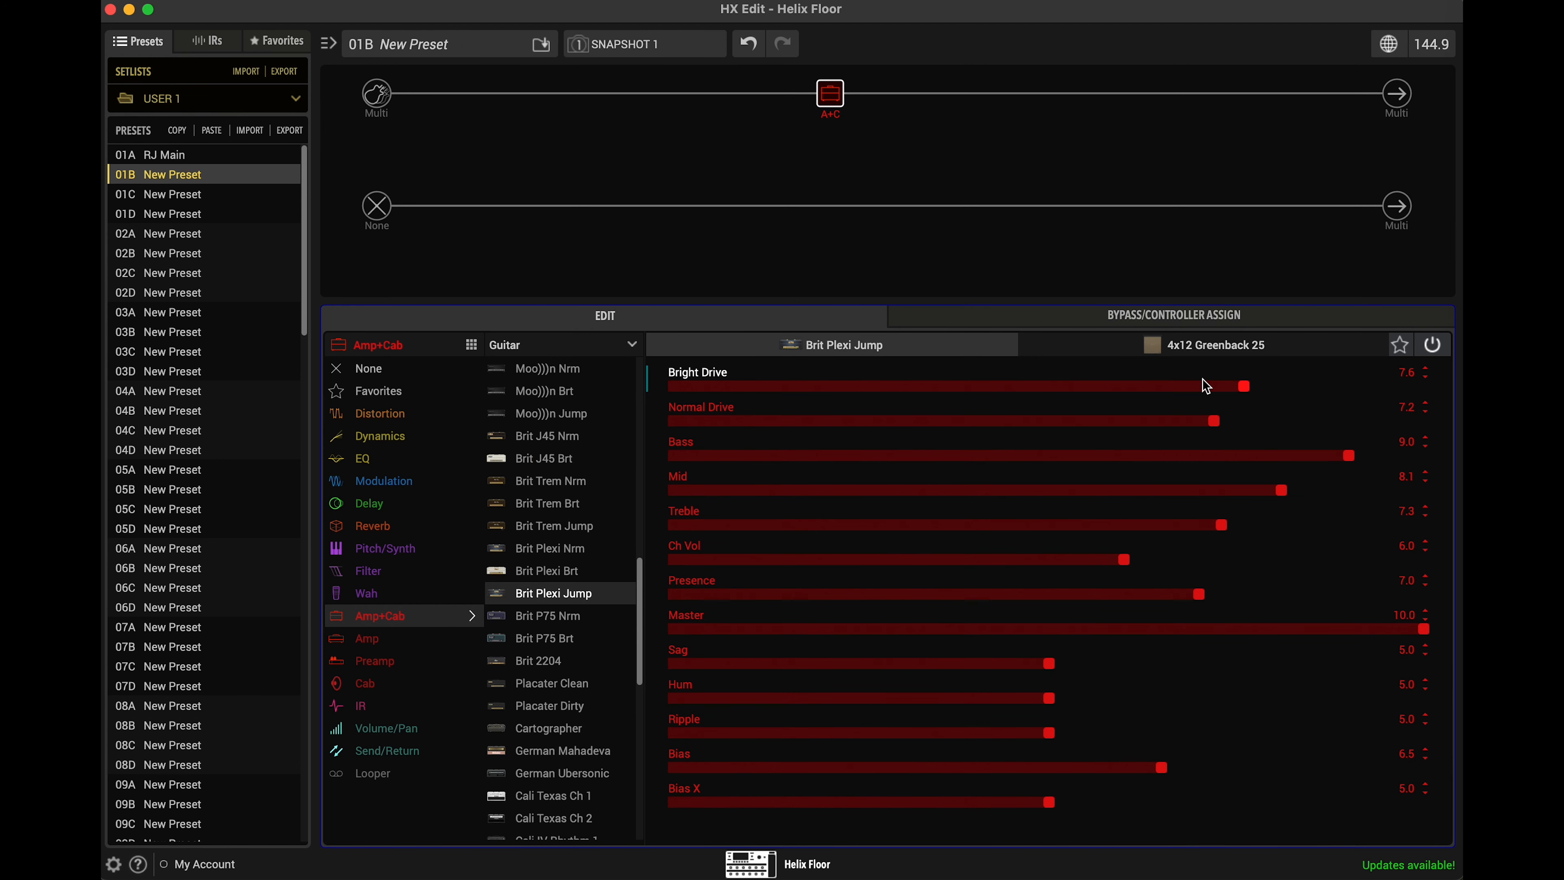
pyautogui.moveTo(1185, 418); pyautogui.dragTo(1034, 418)
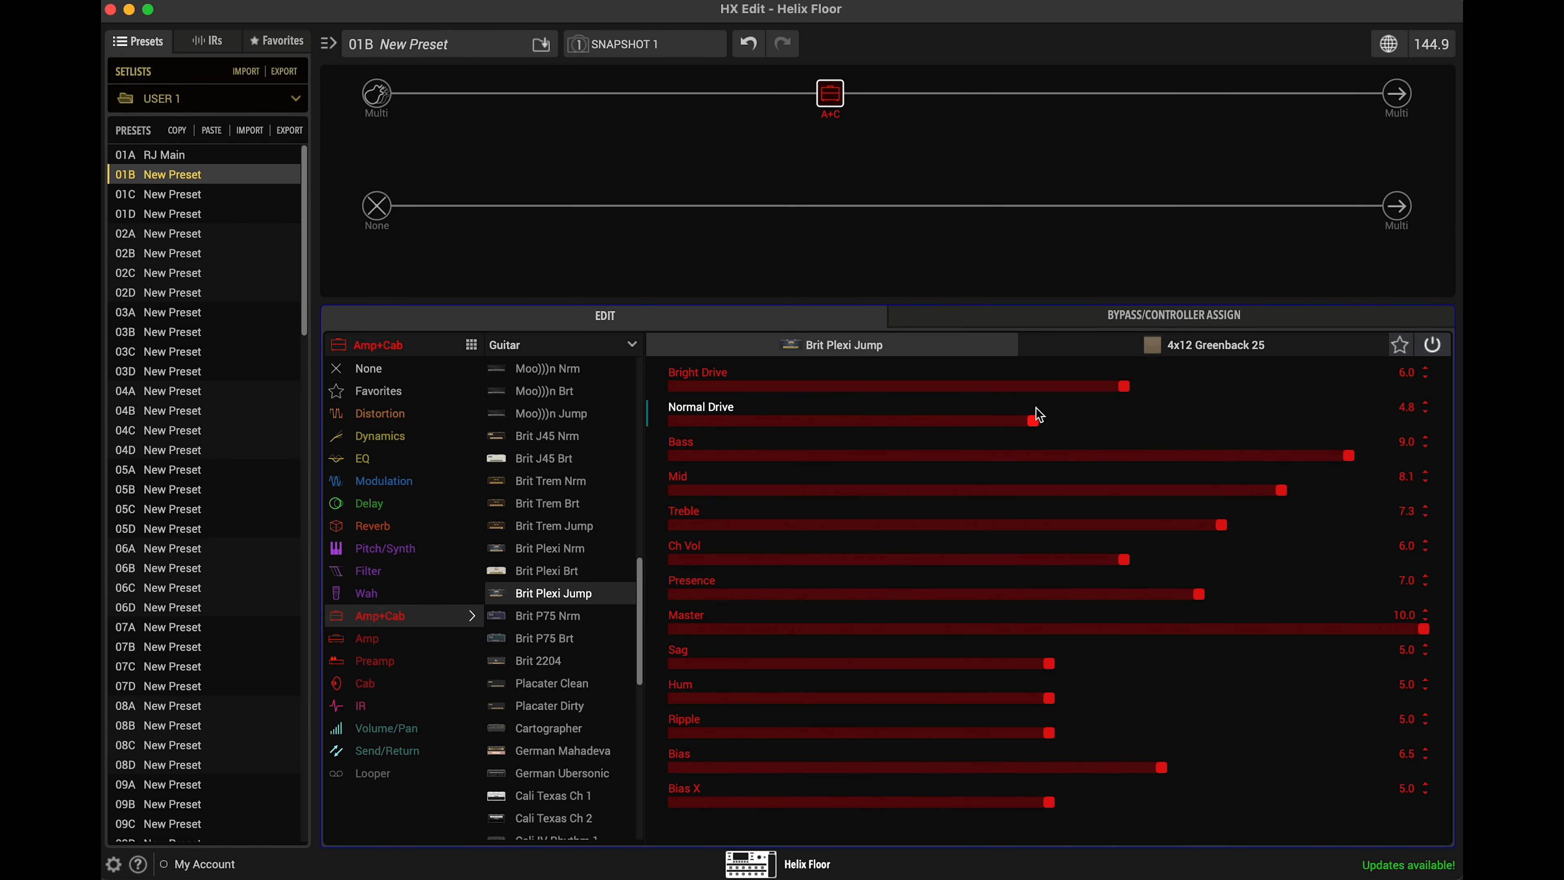
pyautogui.moveTo(1124, 386); pyautogui.dragTo(1087, 387)
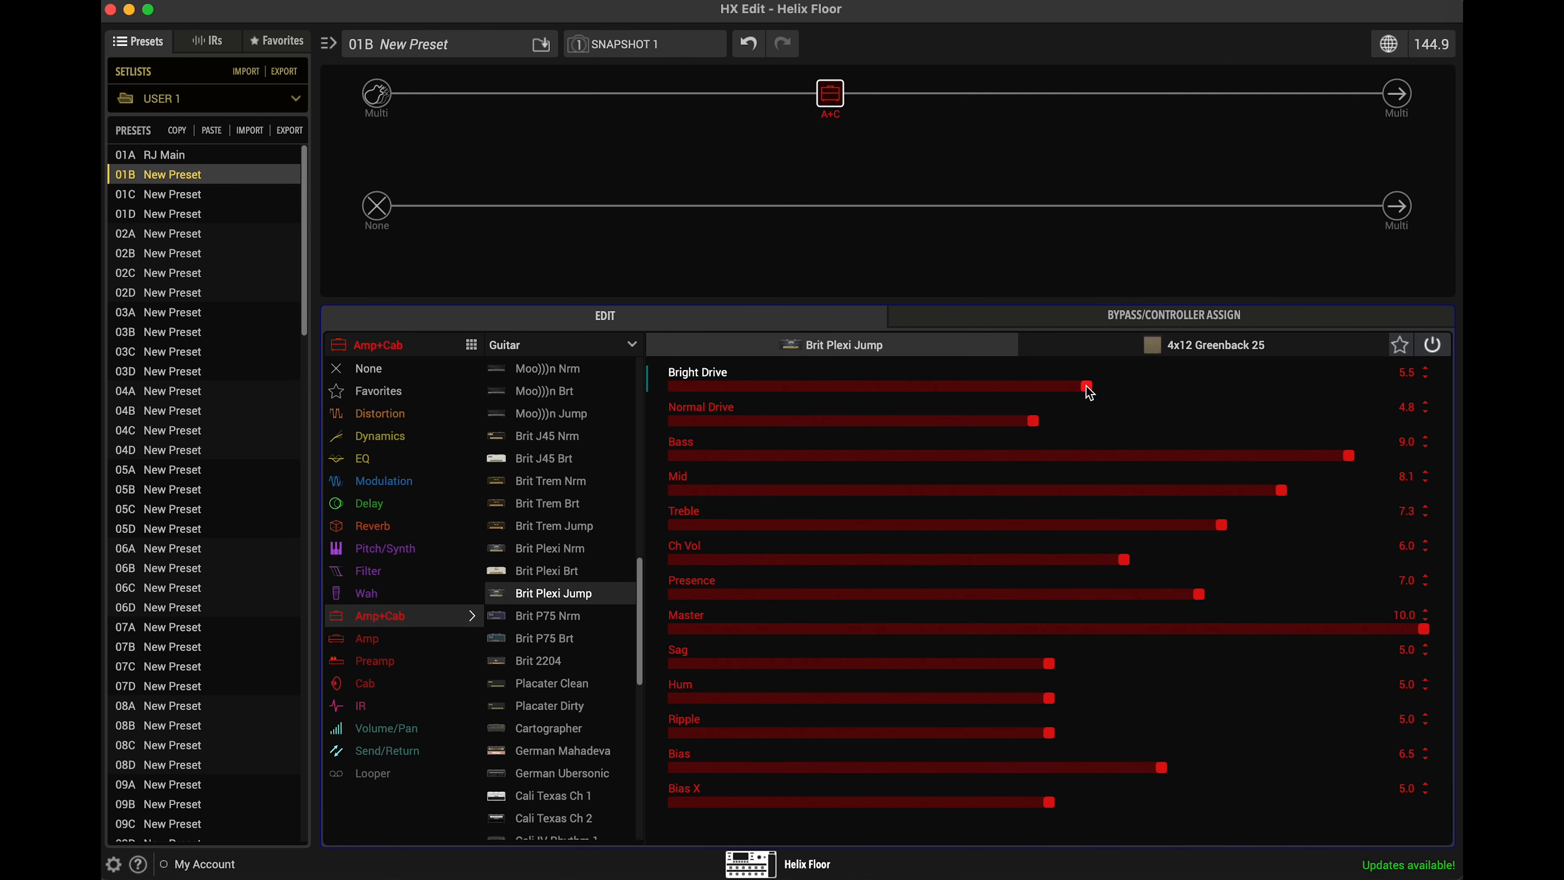
# - Set the Brit Plexi Jump amp's Normal Drive to 2.1 and Bright Drive to 4.0
pyautogui.click(1173, 343)
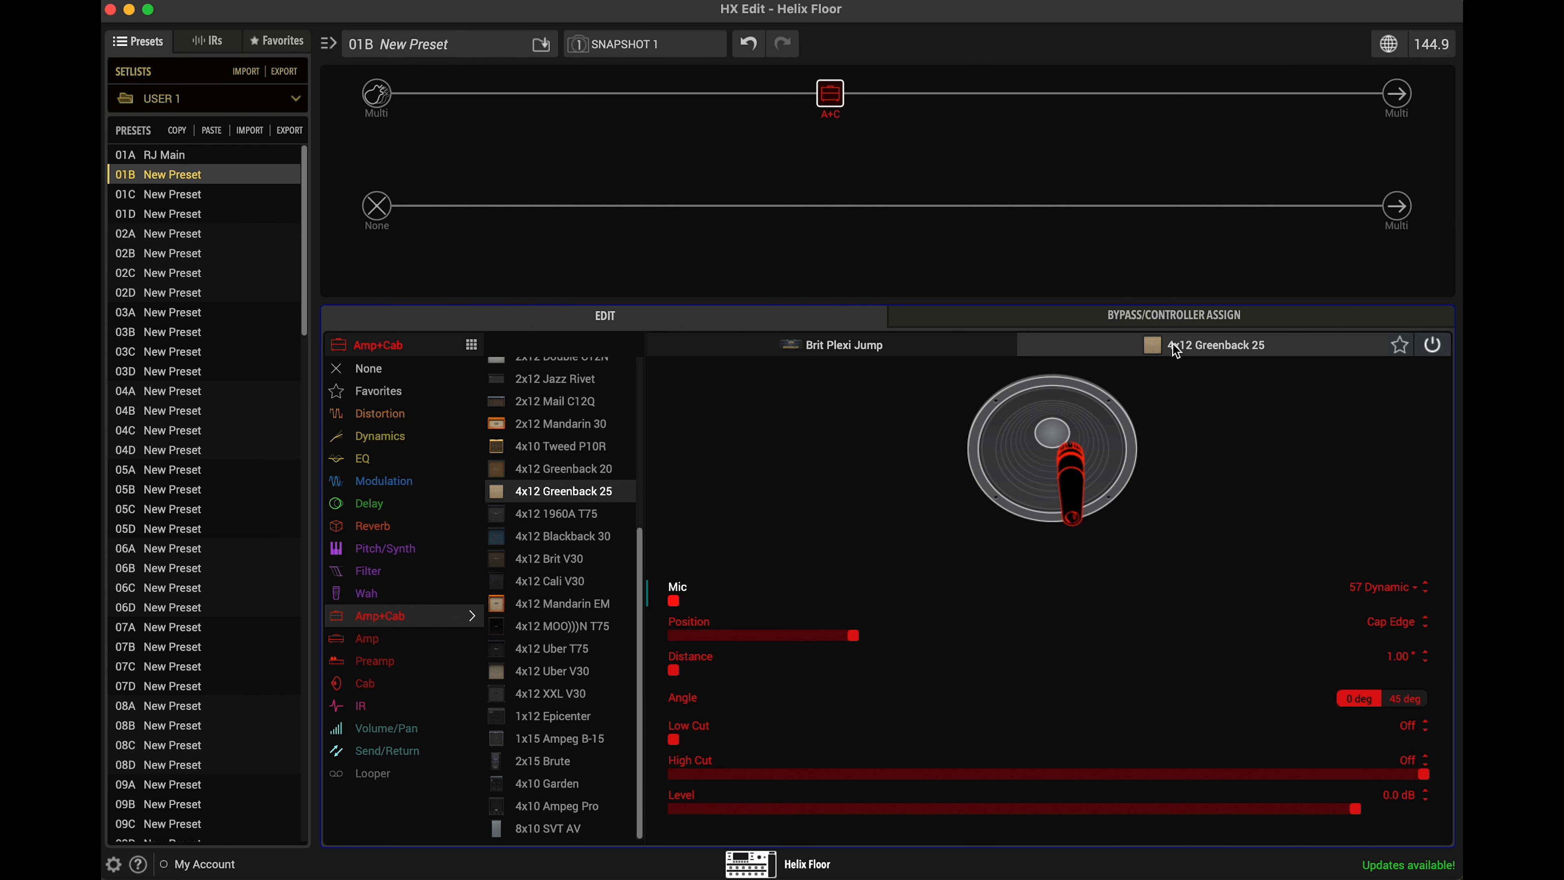
pyautogui.click(895, 340)
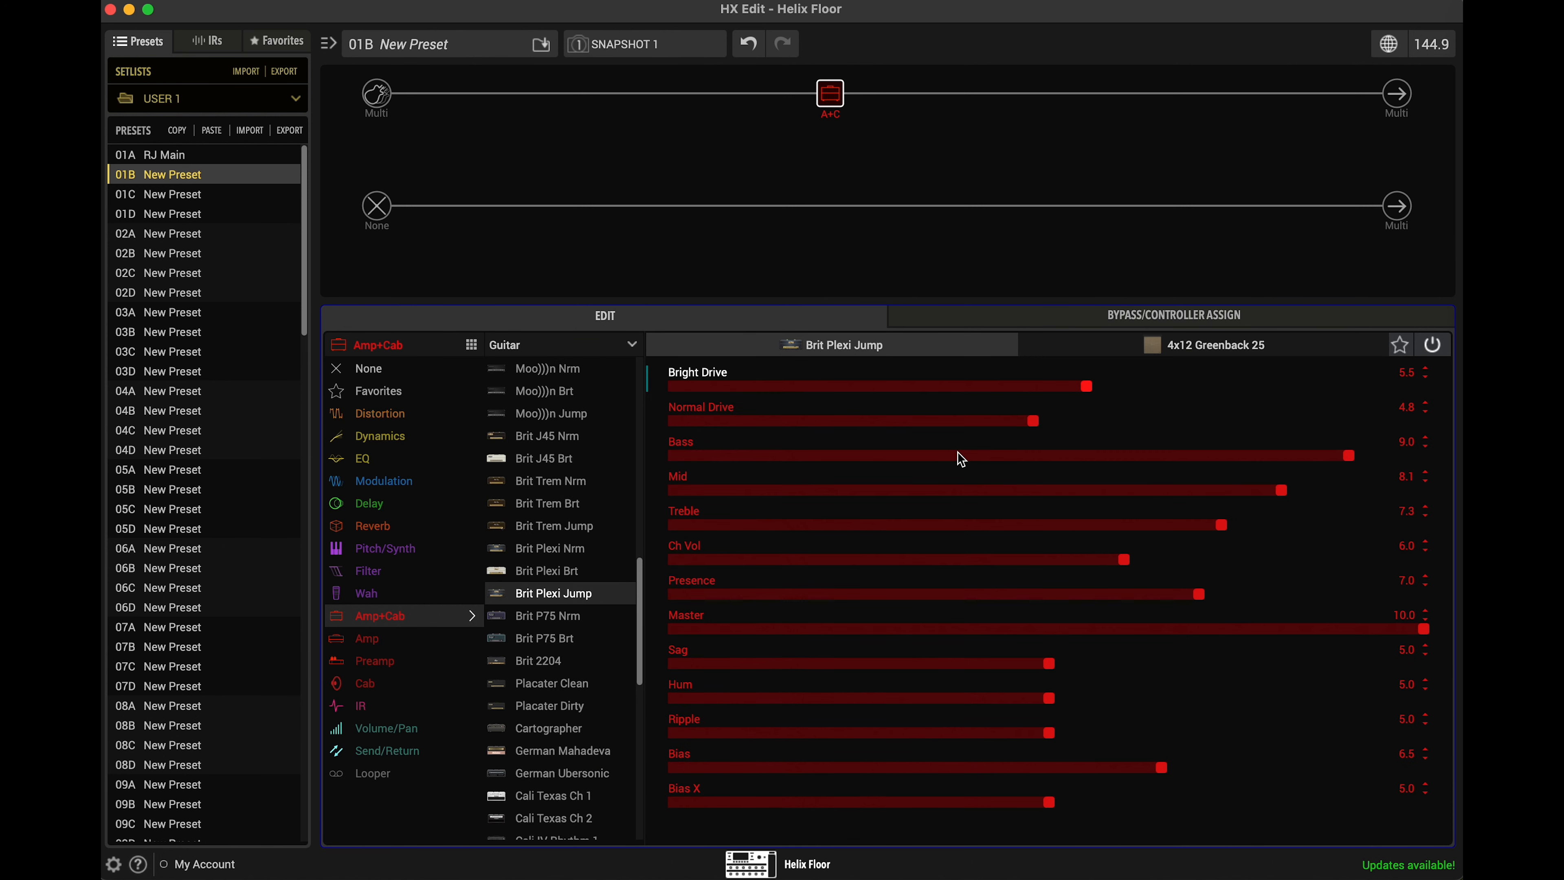
pyautogui.moveTo(1035, 421); pyautogui.dragTo(831, 425)
pyautogui.moveTo(1032, 395); pyautogui.dragTo(979, 394)
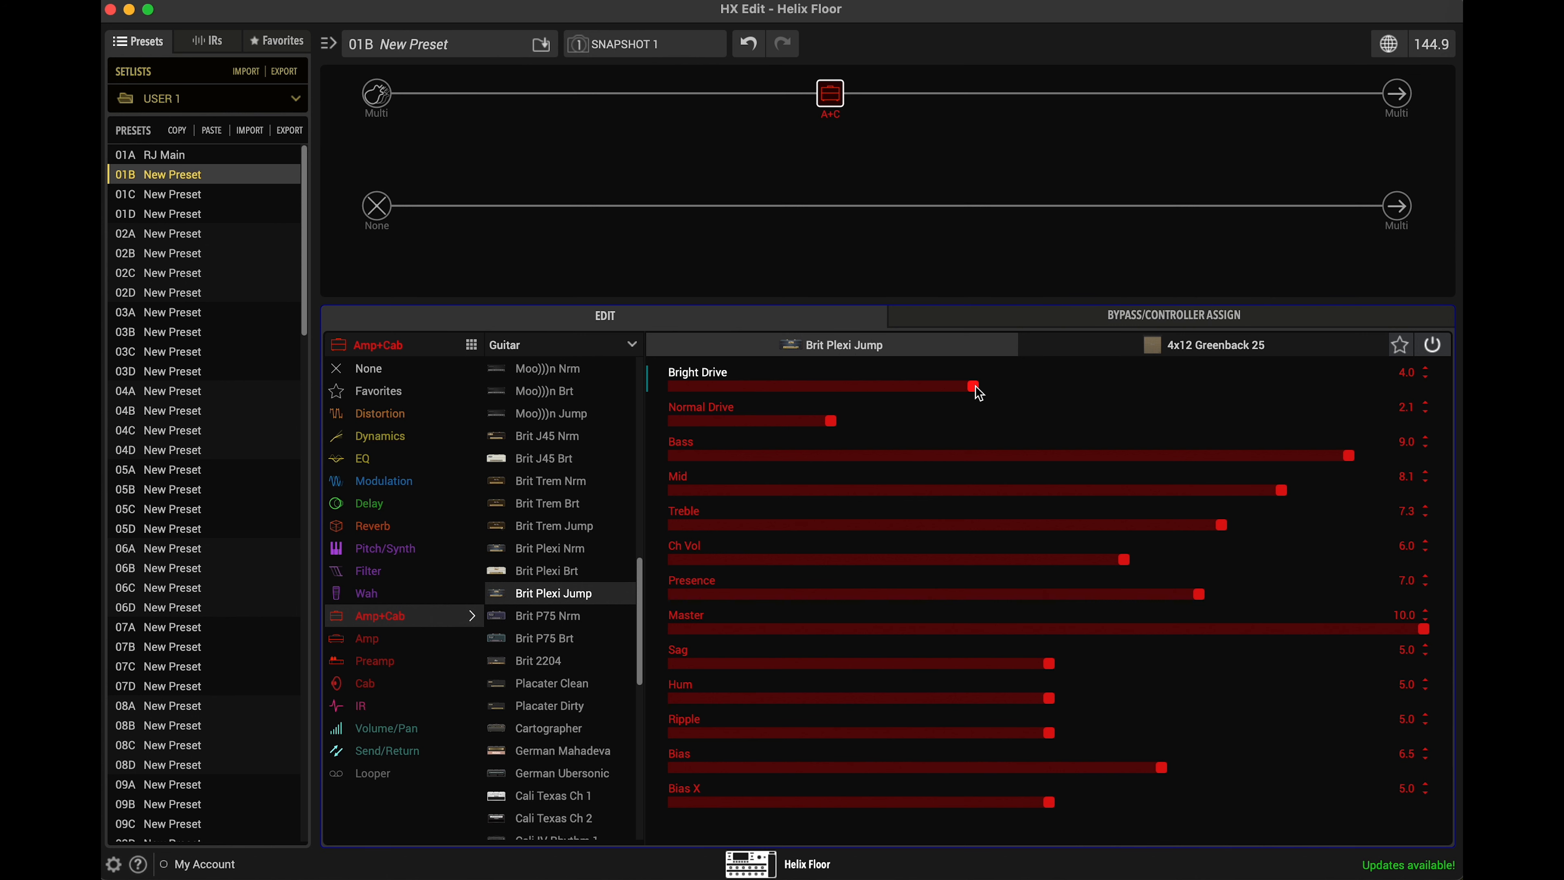
# - Change the mic on the 4x12 Greenback 25 cab to 421 Dynamic
pyautogui.click(1128, 350)
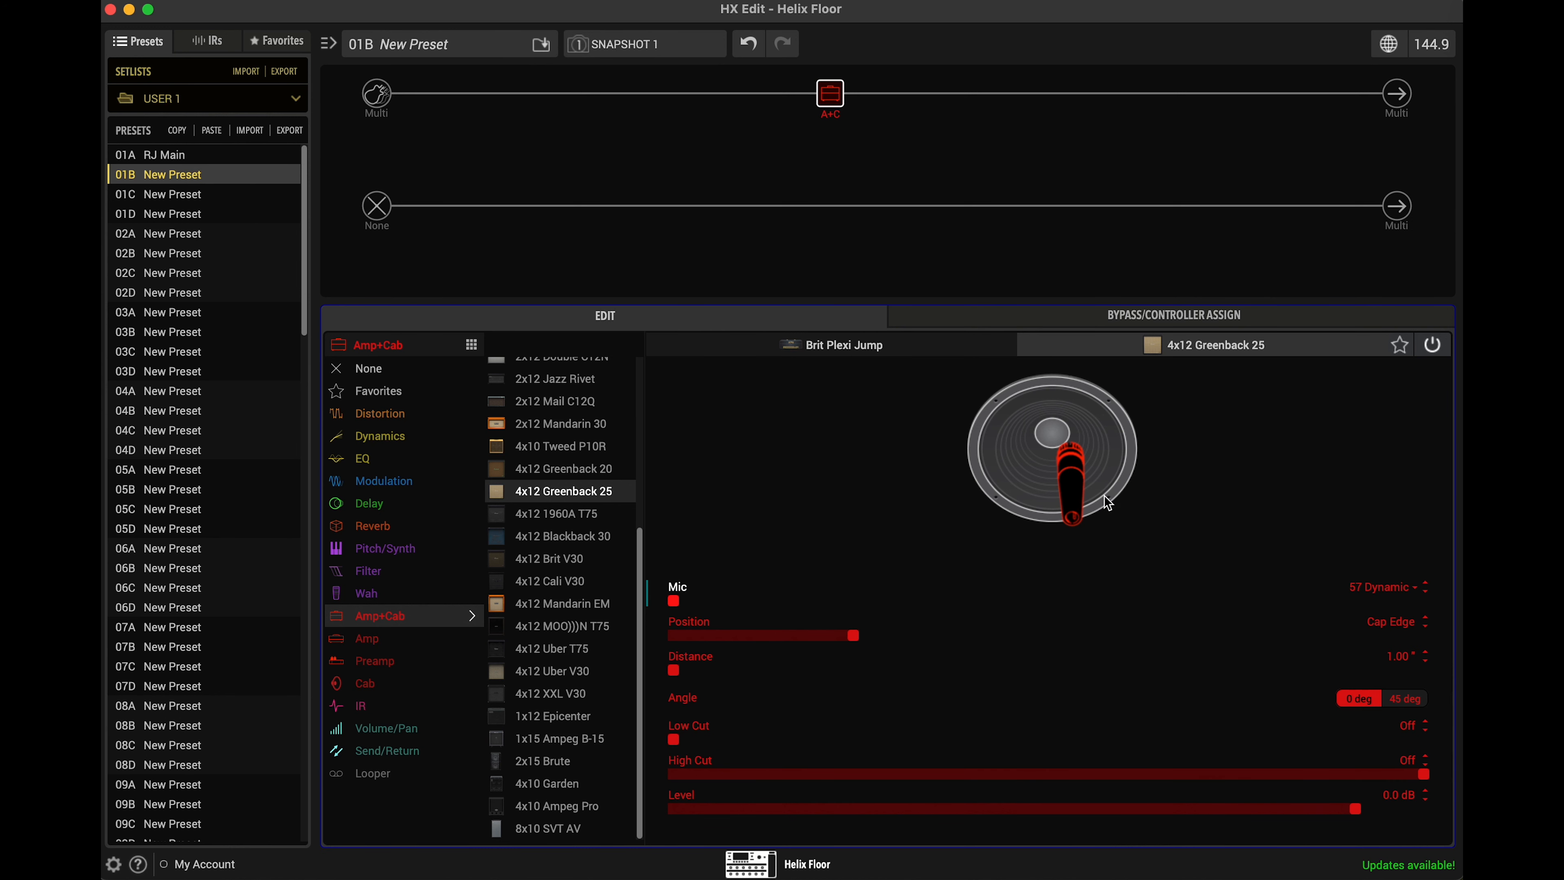
pyautogui.click(821, 343)
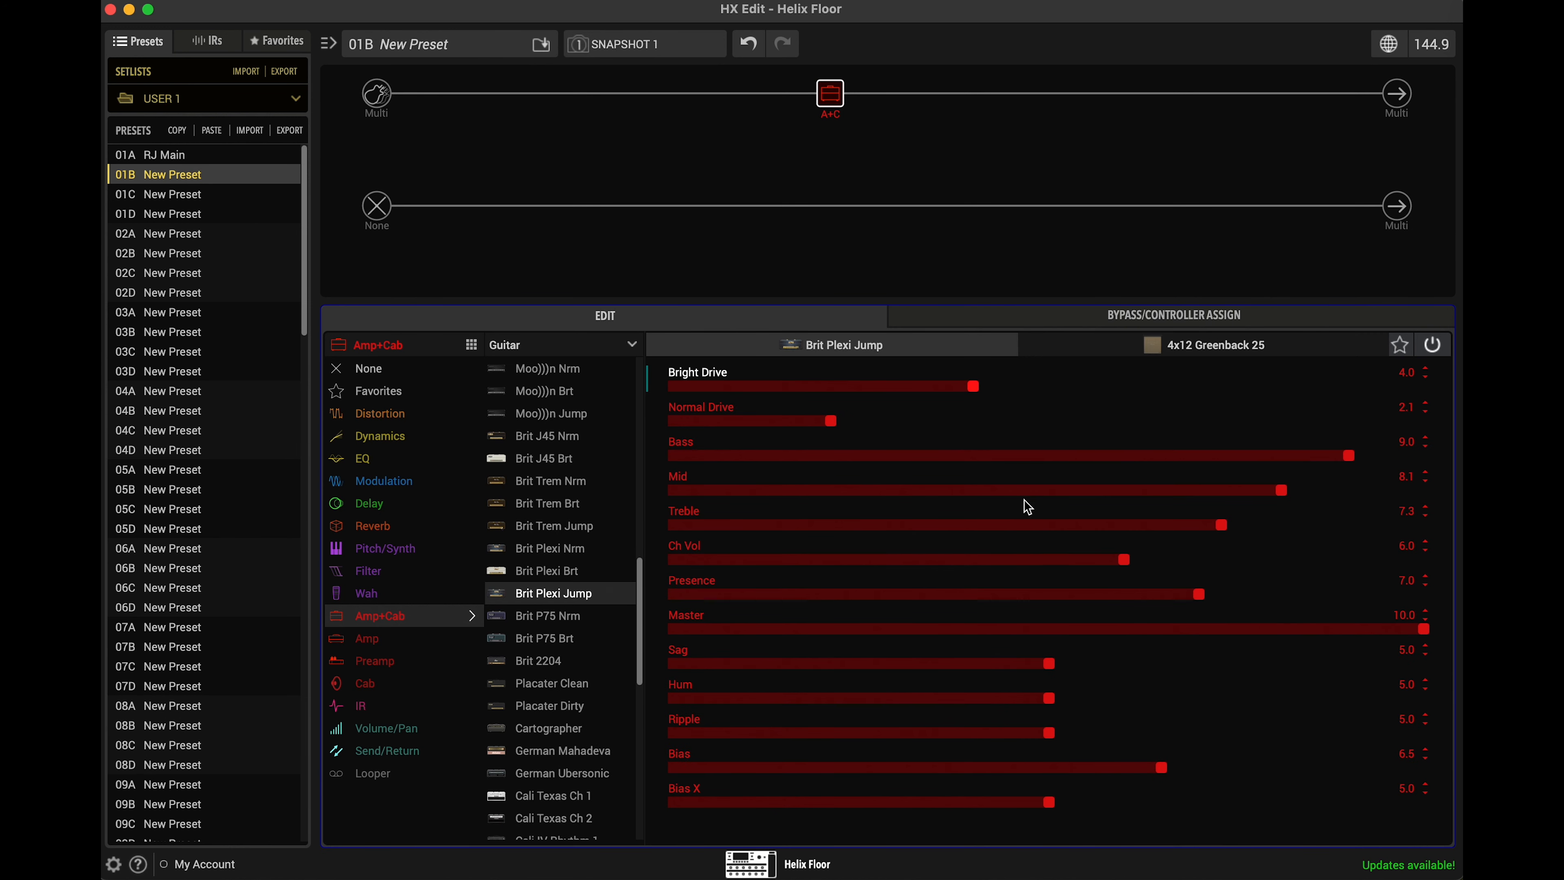
pyautogui.click(1189, 348)
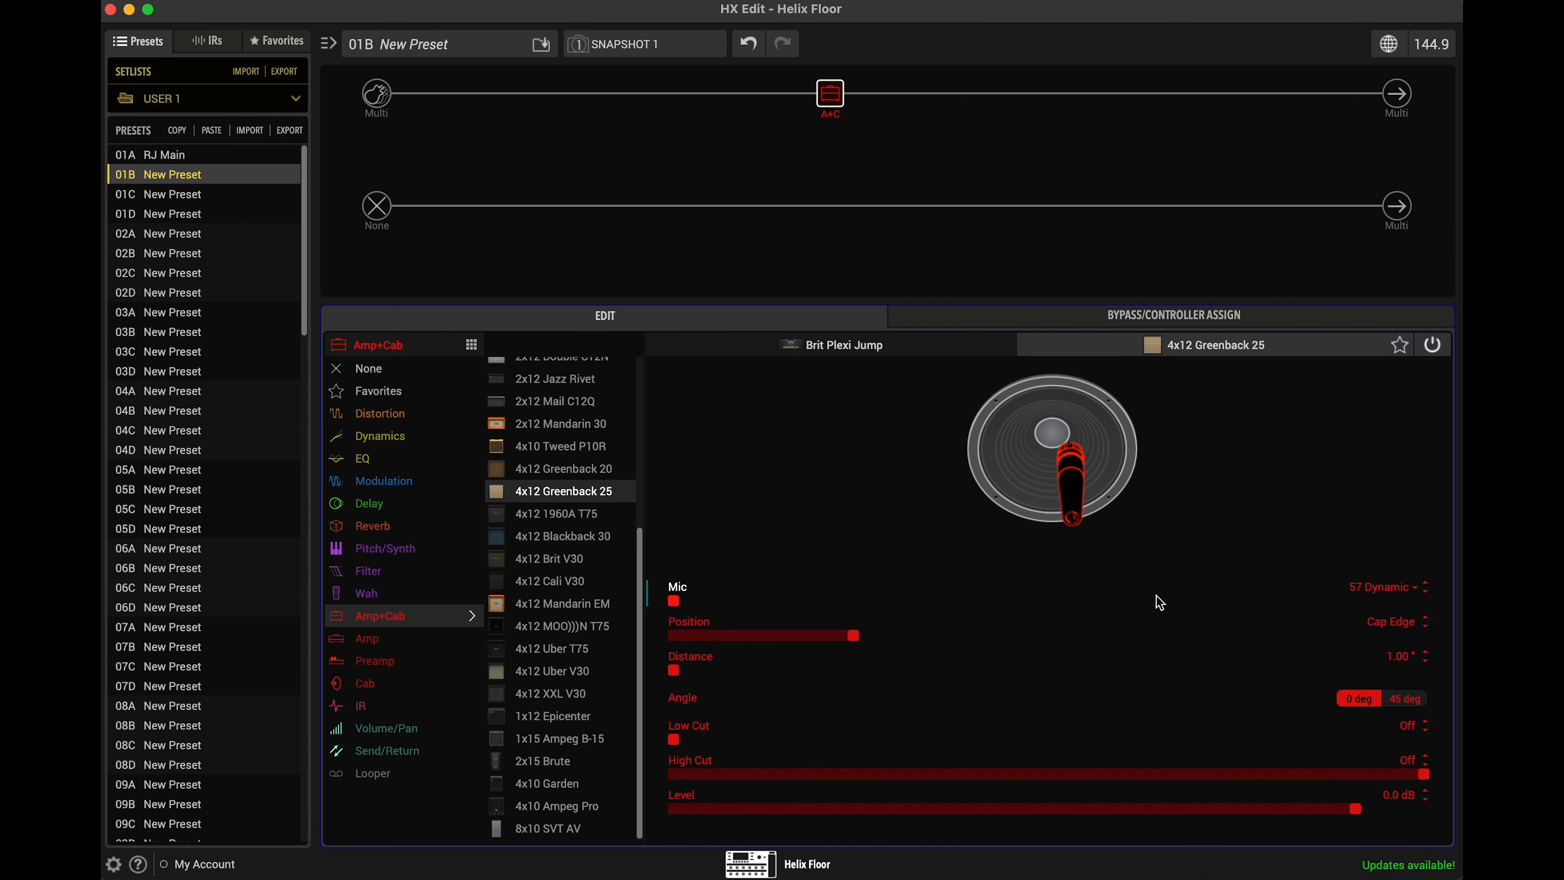
pyautogui.click(1394, 588)
pyautogui.click(1430, 597)
pyautogui.click(1428, 601)
pyautogui.click(1389, 624)
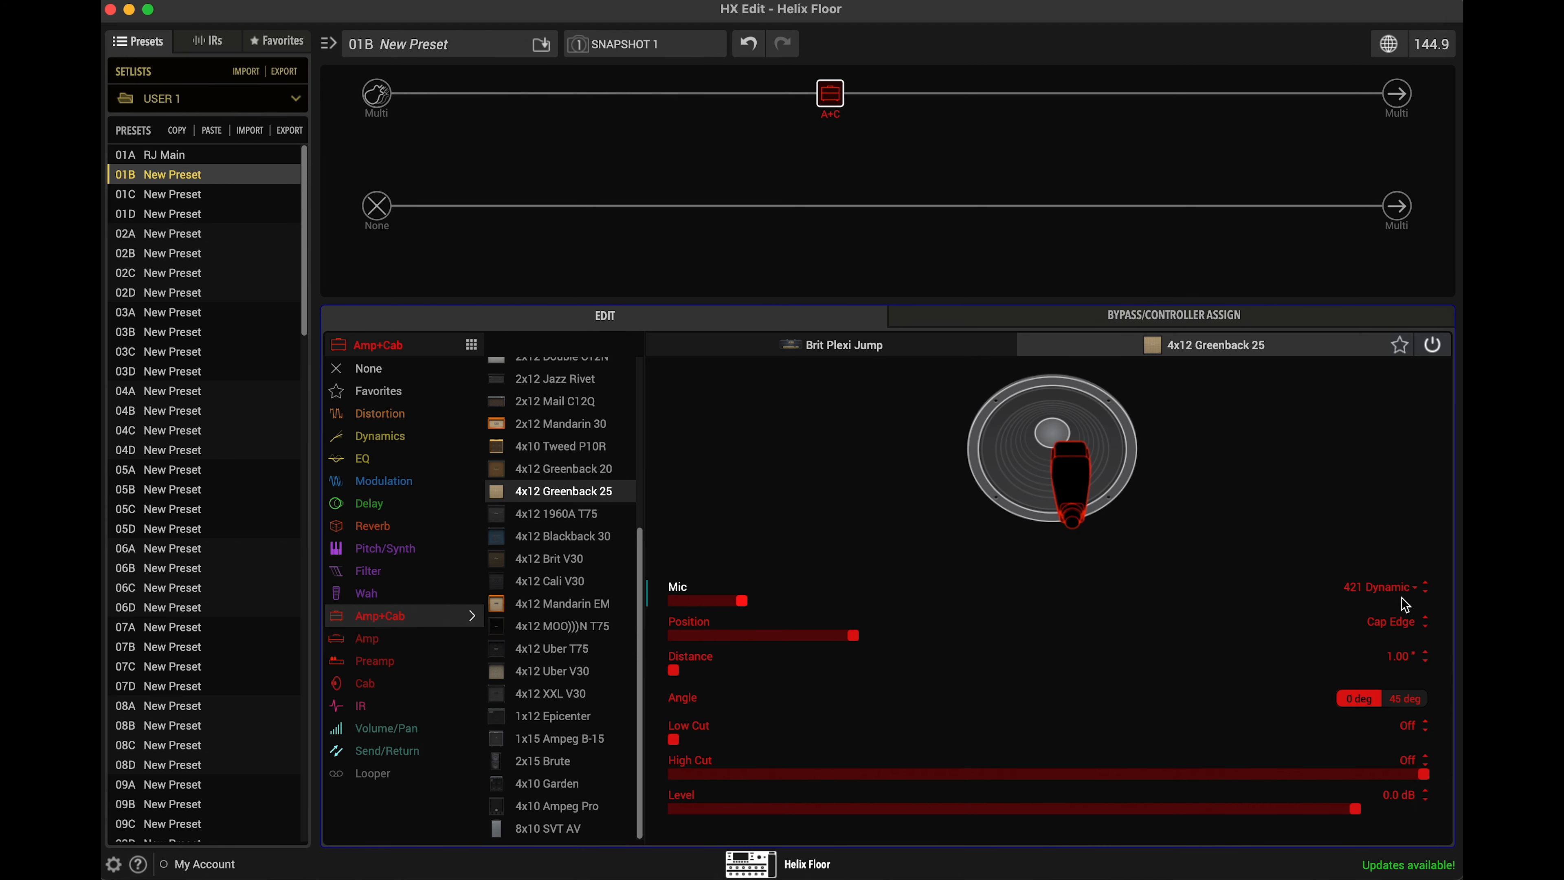
# - Try the 7 Dynamic, 121 Ribbon and 4038 Ribbon mics on the cab and return the mic to 57 Dynamic
pyautogui.scroll(-1, 1403, 594)
pyautogui.scroll(3, 1402, 594)
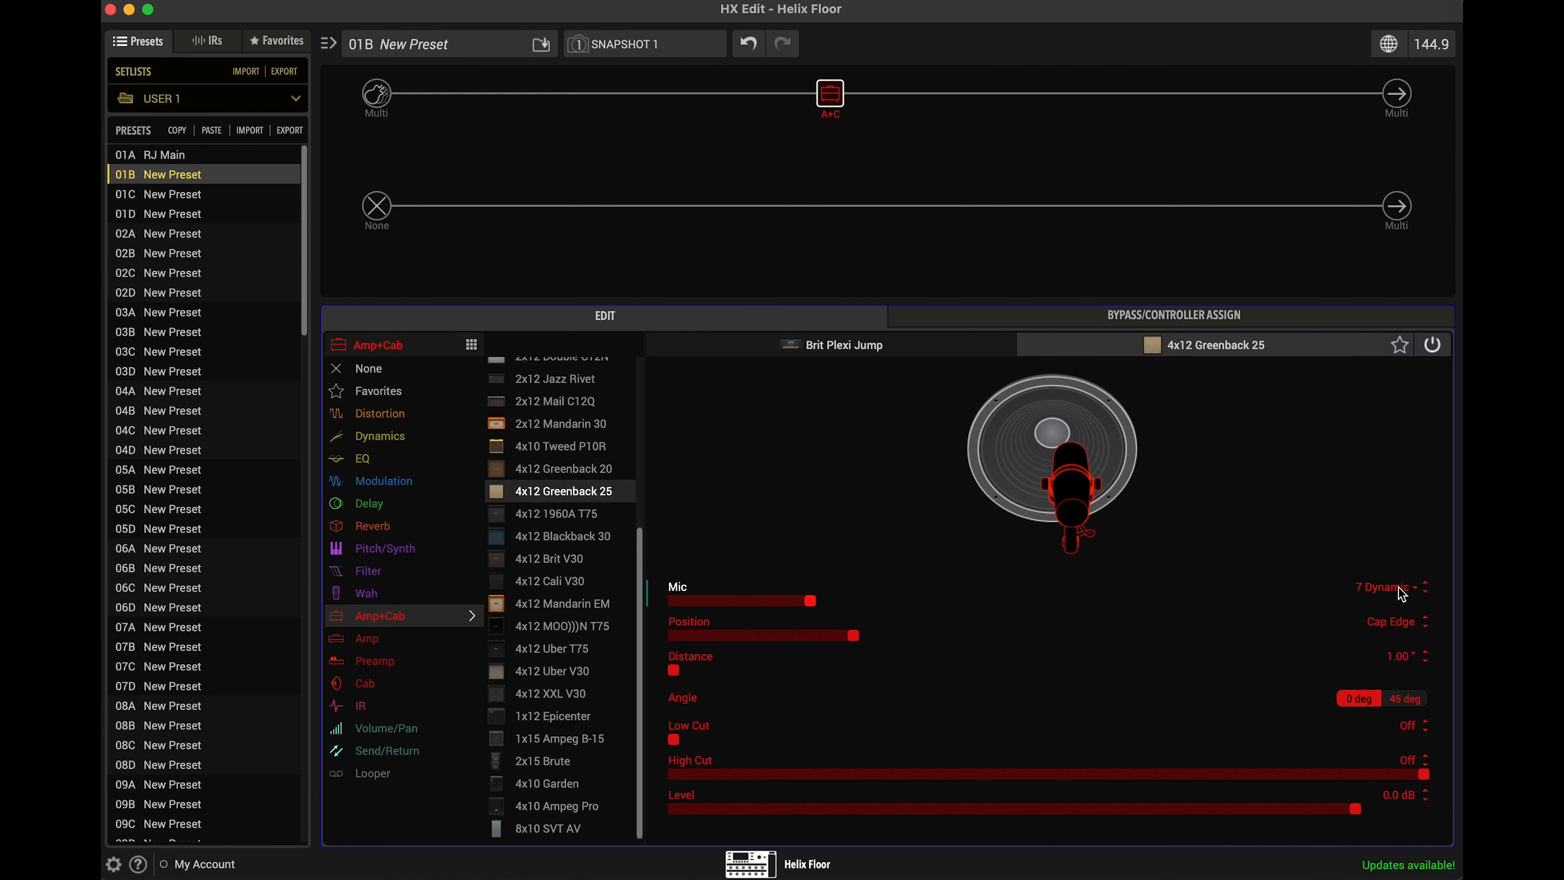
pyautogui.scroll(8, 1403, 594)
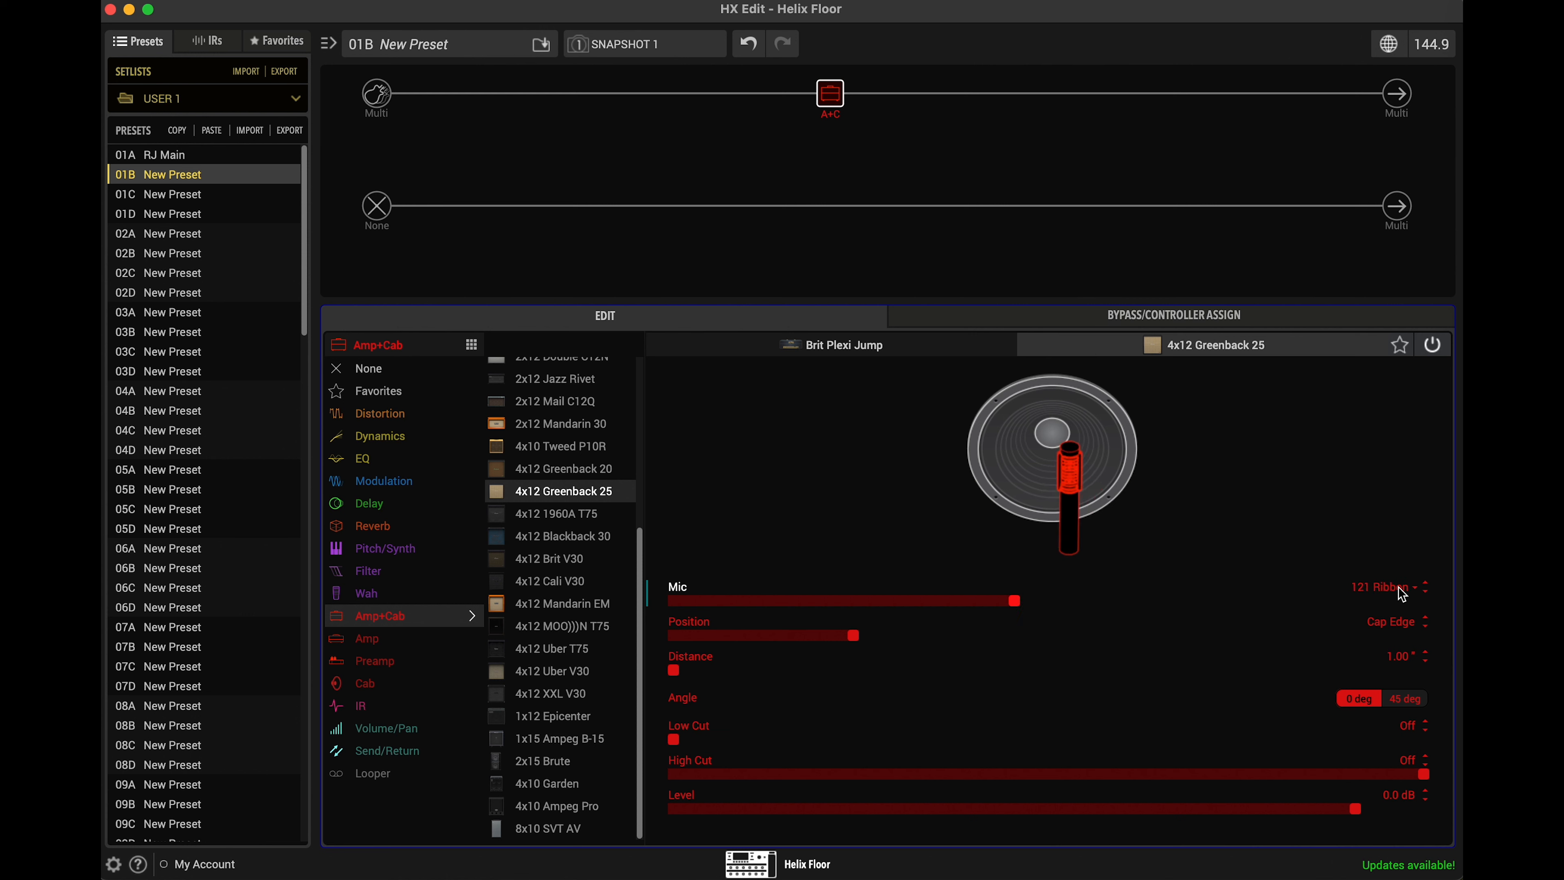
pyautogui.scroll(2, 1402, 594)
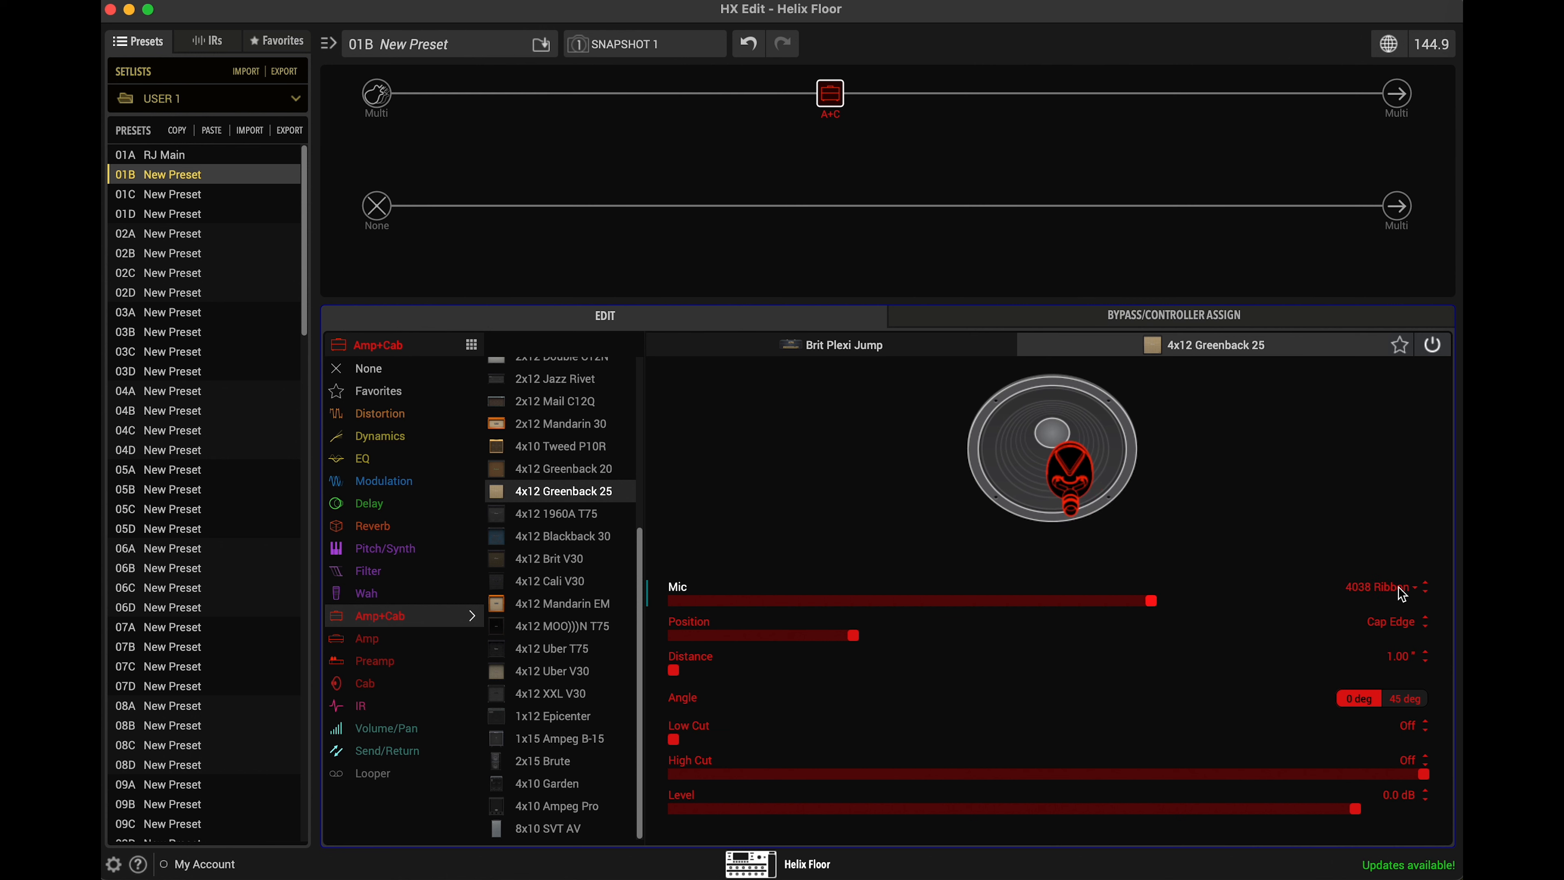
pyautogui.click(1399, 586)
pyautogui.click(1390, 620)
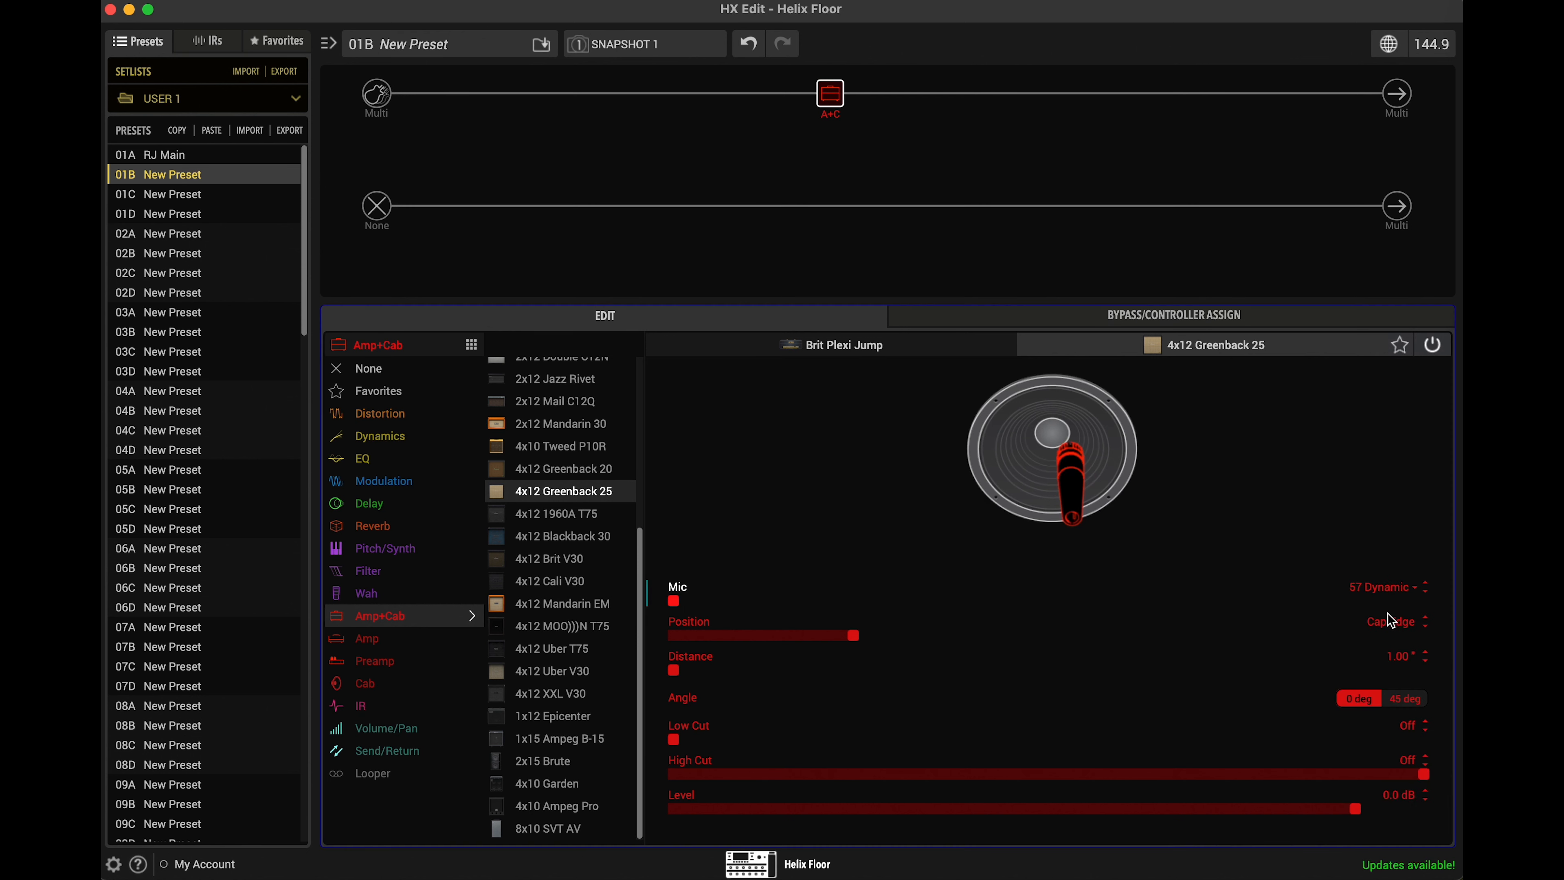
# - Step the cab's mic selection through the ribbon and condenser models up to 67 Cond
pyautogui.press('Right')
pyautogui.press('Right')
pyautogui.press('Right')
pyautogui.press('Right')
pyautogui.press('Right')
pyautogui.press('Right')
pyautogui.press('Right')
pyautogui.press('Right')
pyautogui.press('Right')
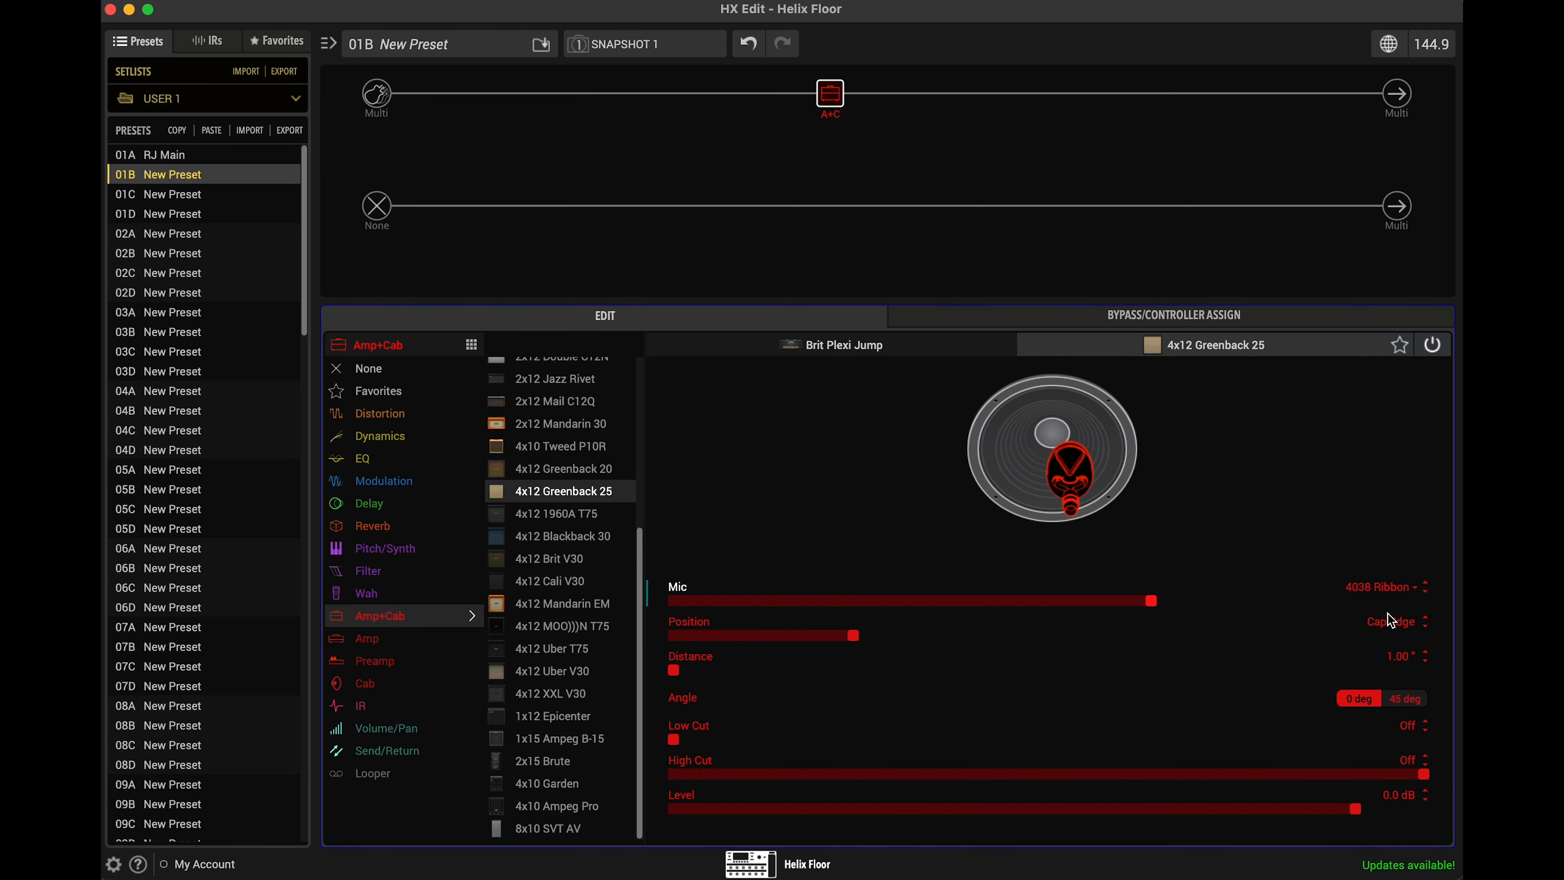
pyautogui.press('Left')
pyautogui.press('Left')
pyautogui.press('Up')
pyautogui.press('Up')
pyautogui.press('Up')
pyautogui.press('Up')
pyautogui.press('Up')
pyautogui.press('Up')
pyautogui.press('Up')
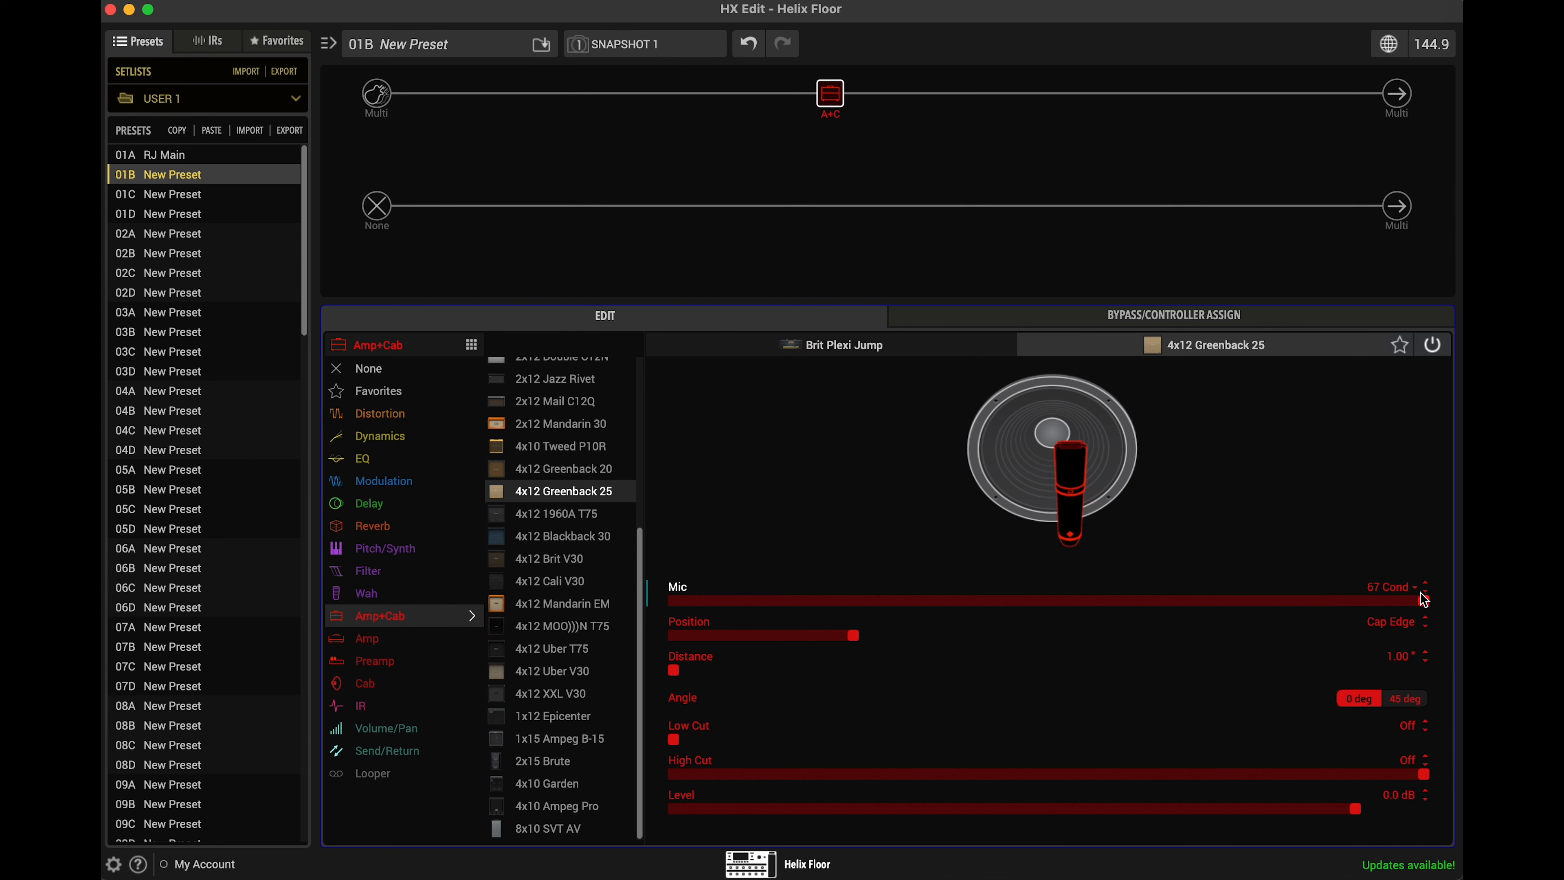
# - Step the cab's mic selection back through the condenser, ribbon and dynamic models and settle on 57 Dynamic
pyautogui.press('Down')
pyautogui.press('Down')
pyautogui.press('Up')
pyautogui.press('Up')
pyautogui.moveTo(1430, 607); pyautogui.dragTo(1084, 601)
pyautogui.moveTo(1269, 595); pyautogui.dragTo(1438, 616)
pyautogui.scroll(-2, 1389, 586)
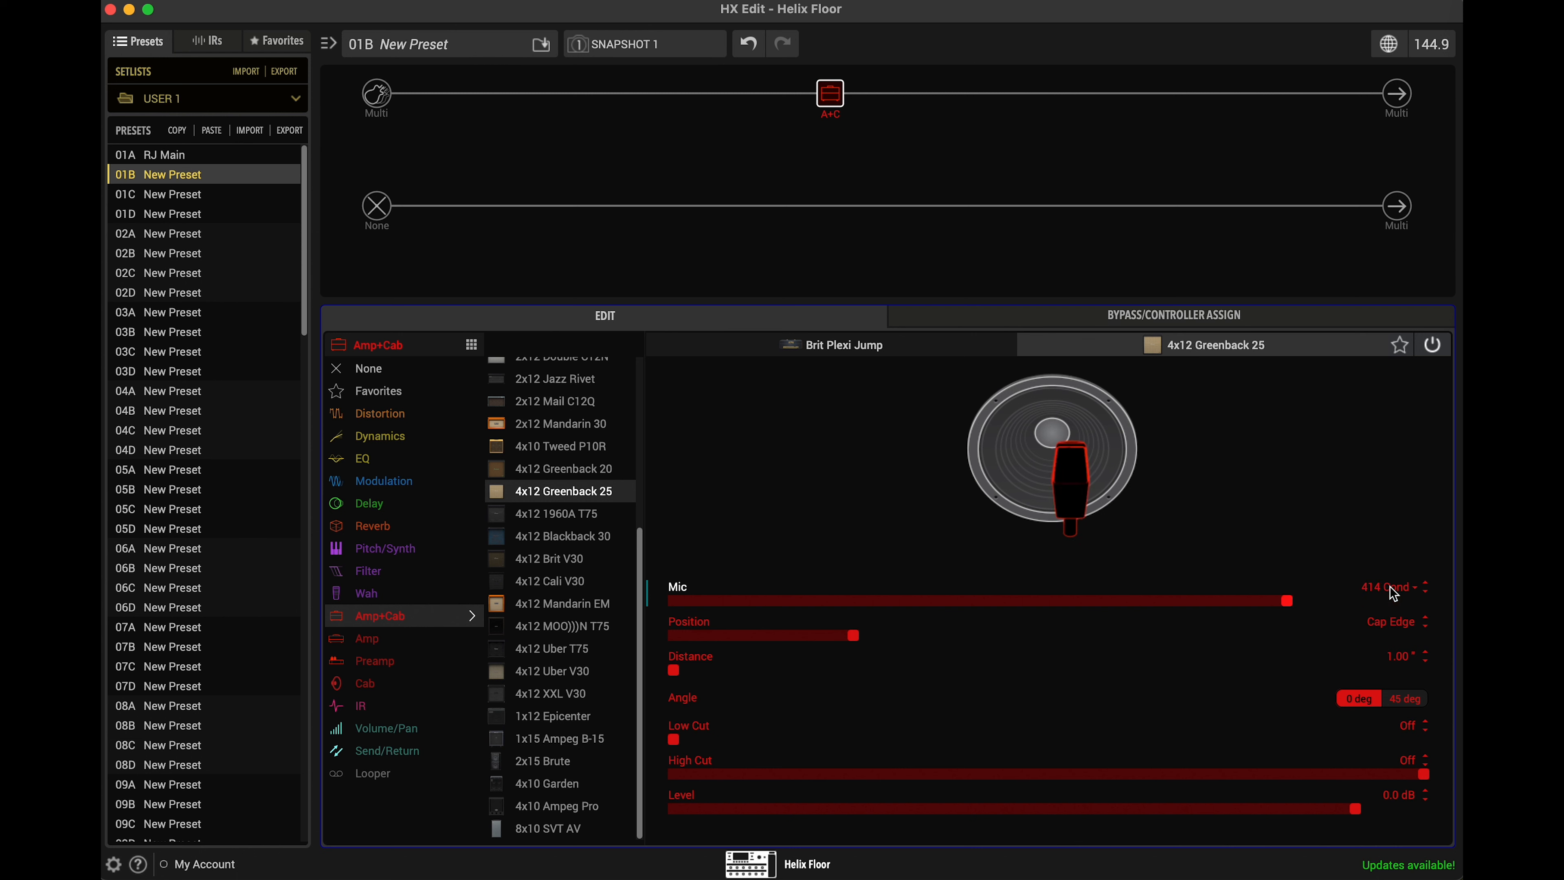
pyautogui.scroll(-1, 1394, 593)
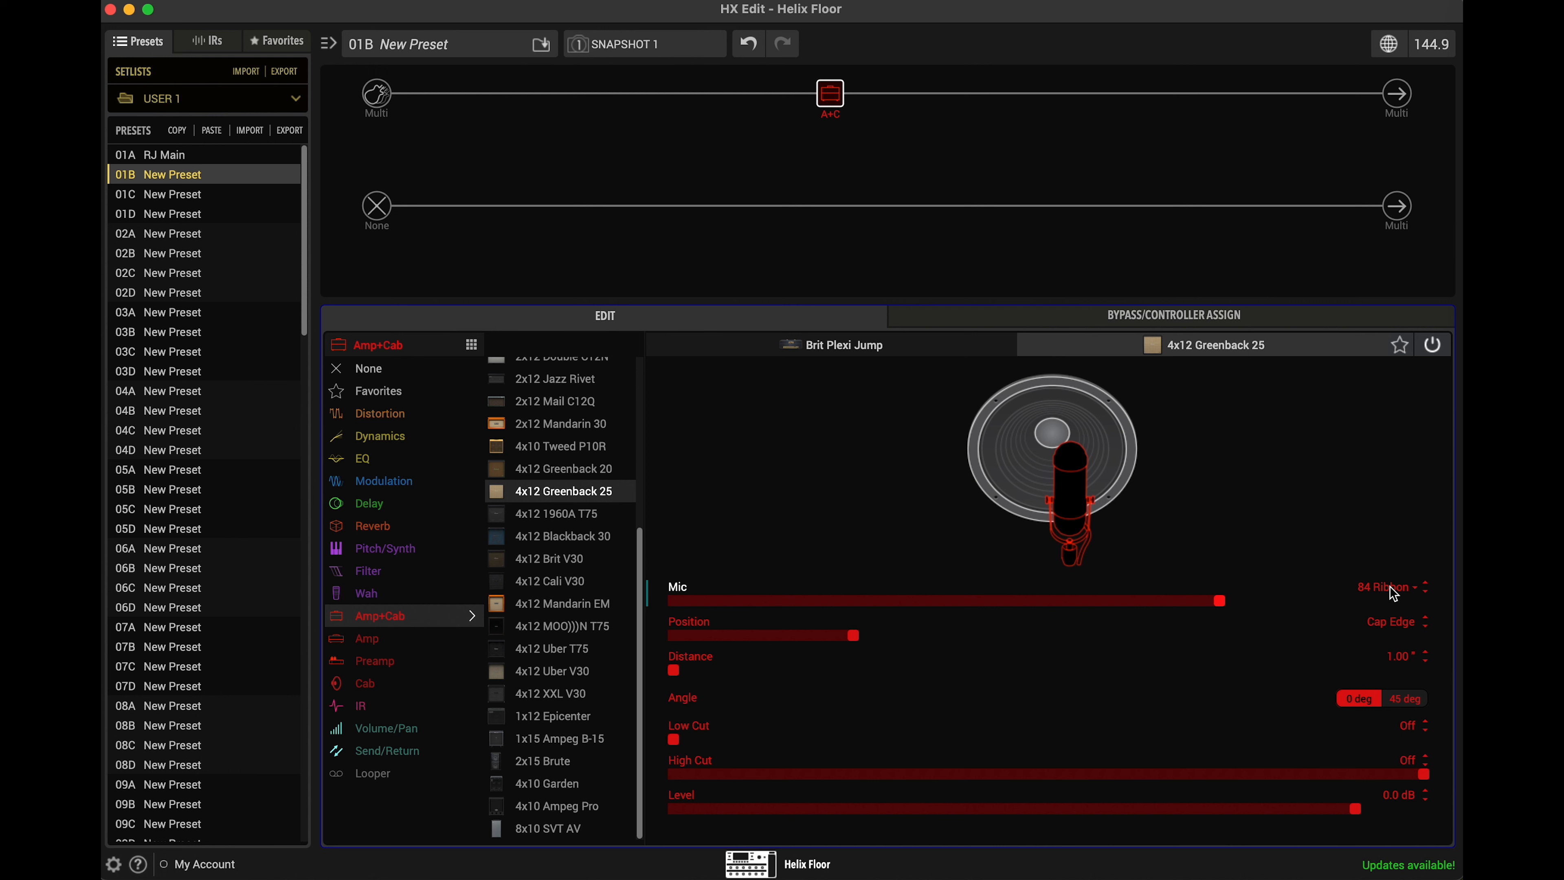
pyautogui.scroll(-4, 1394, 593)
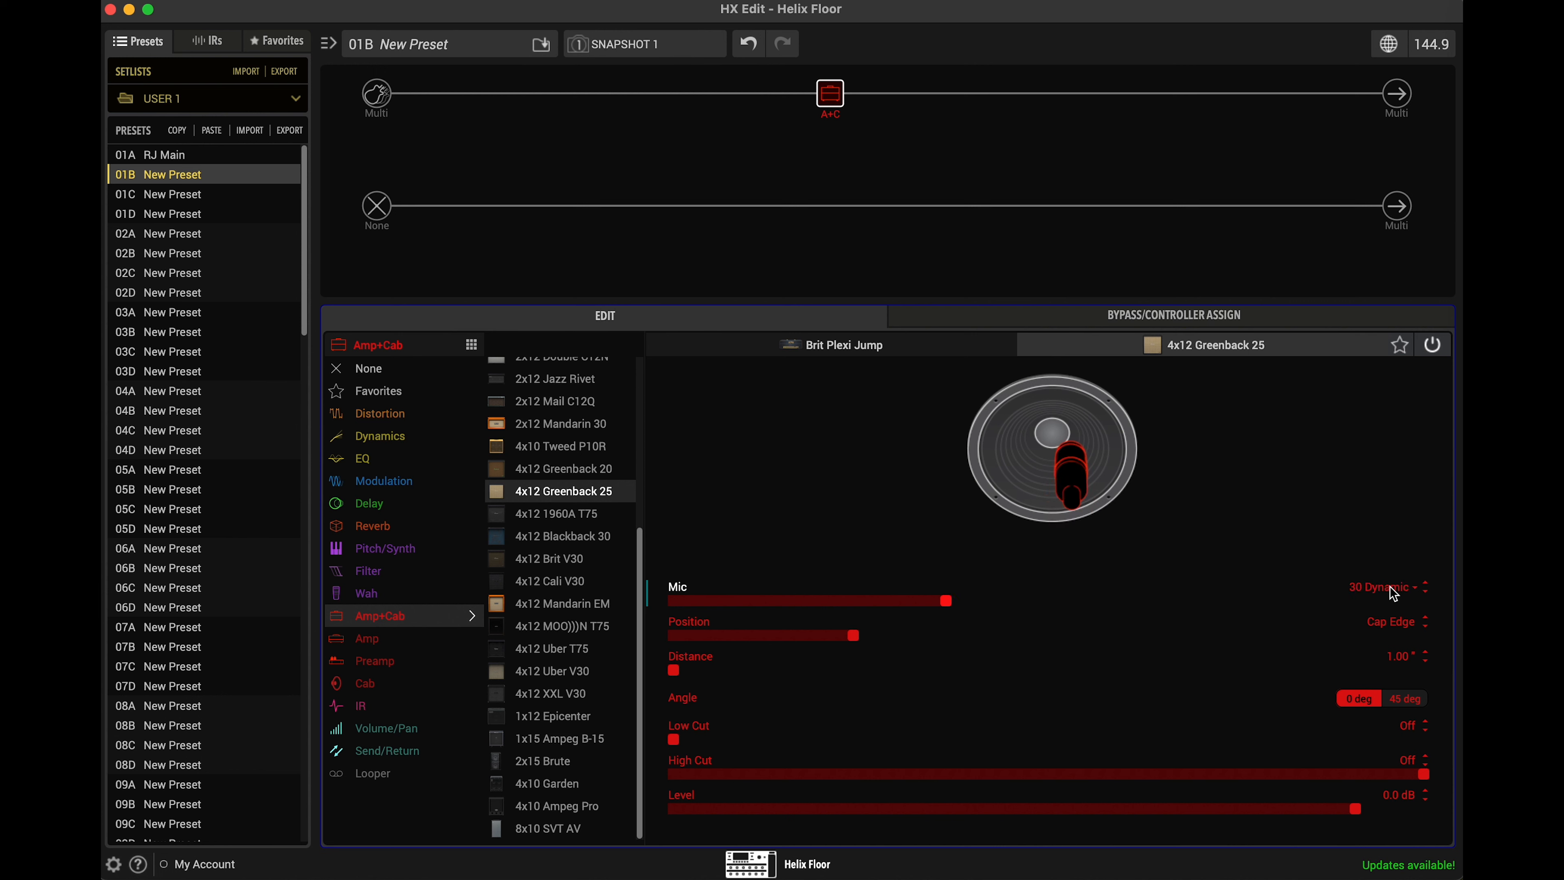
pyautogui.scroll(-4, 1394, 594)
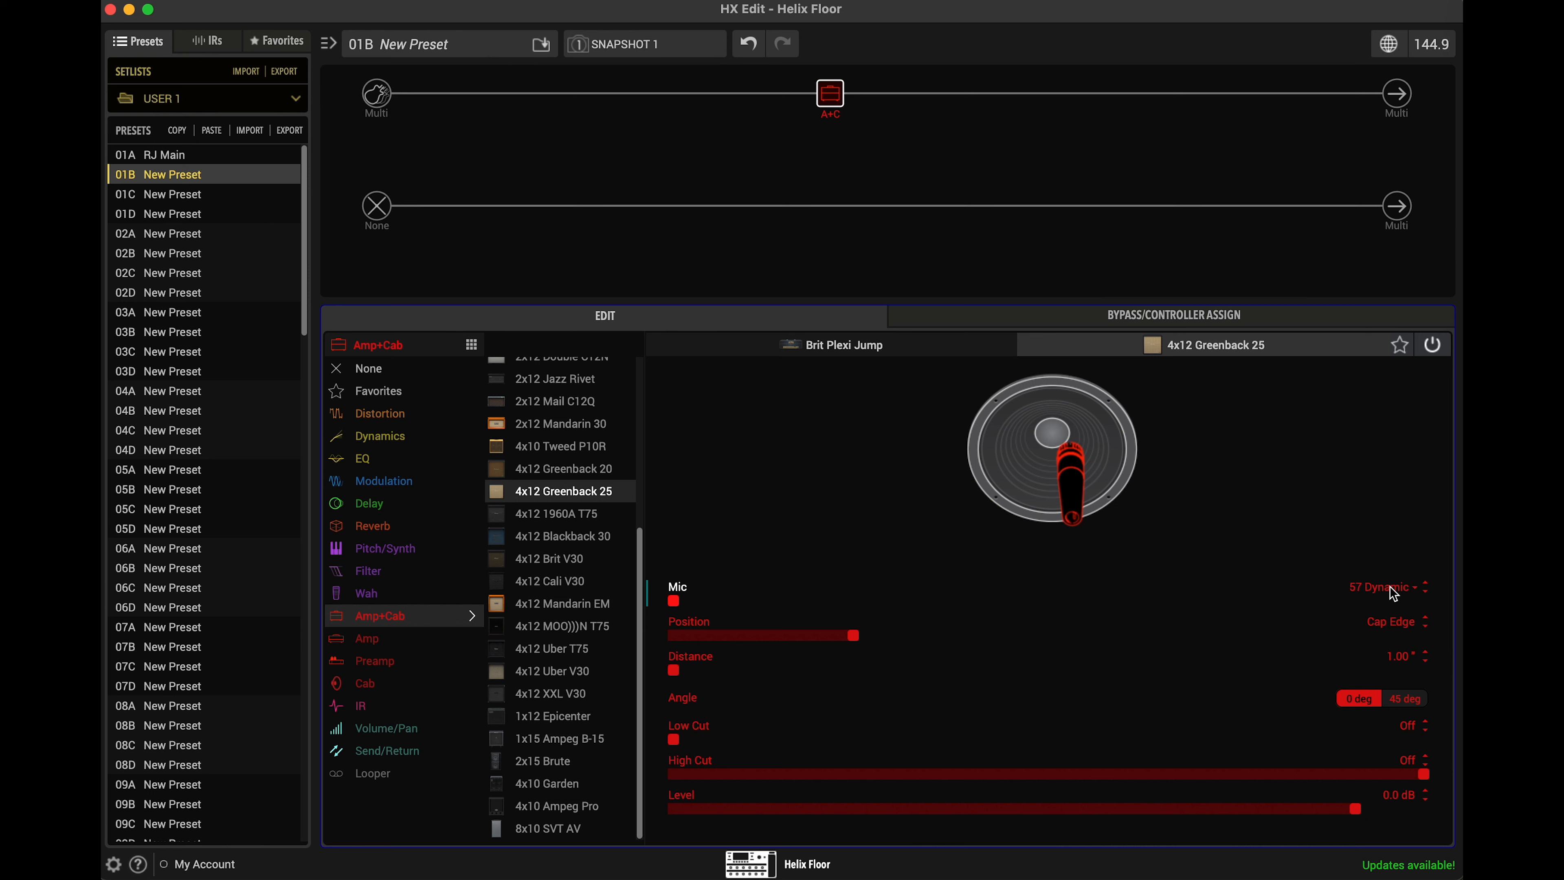
pyautogui.click(1395, 593)
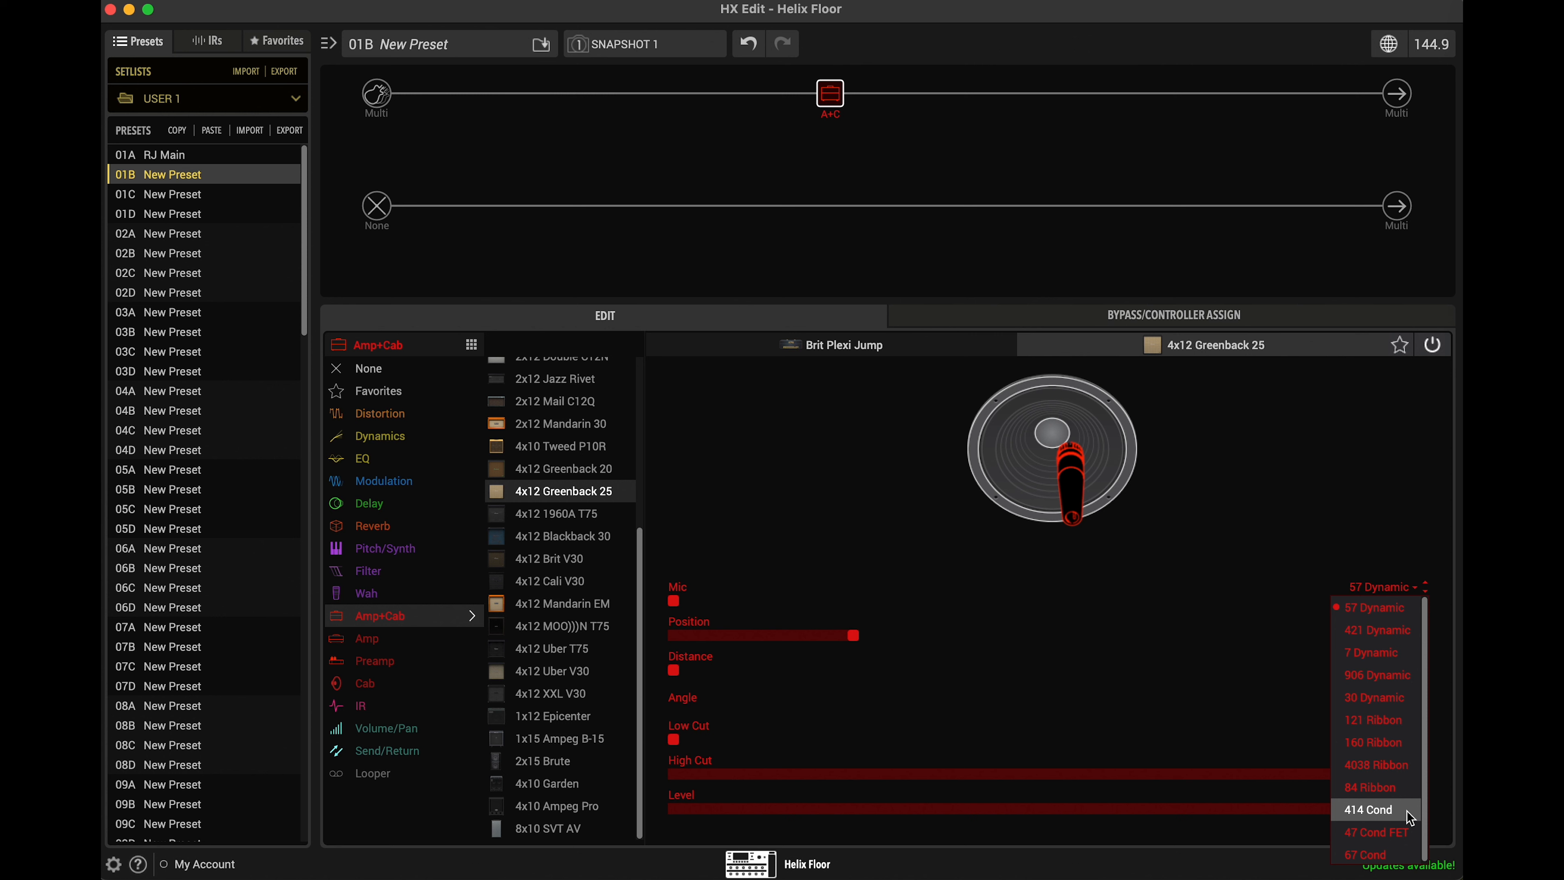
pyautogui.click(1403, 607)
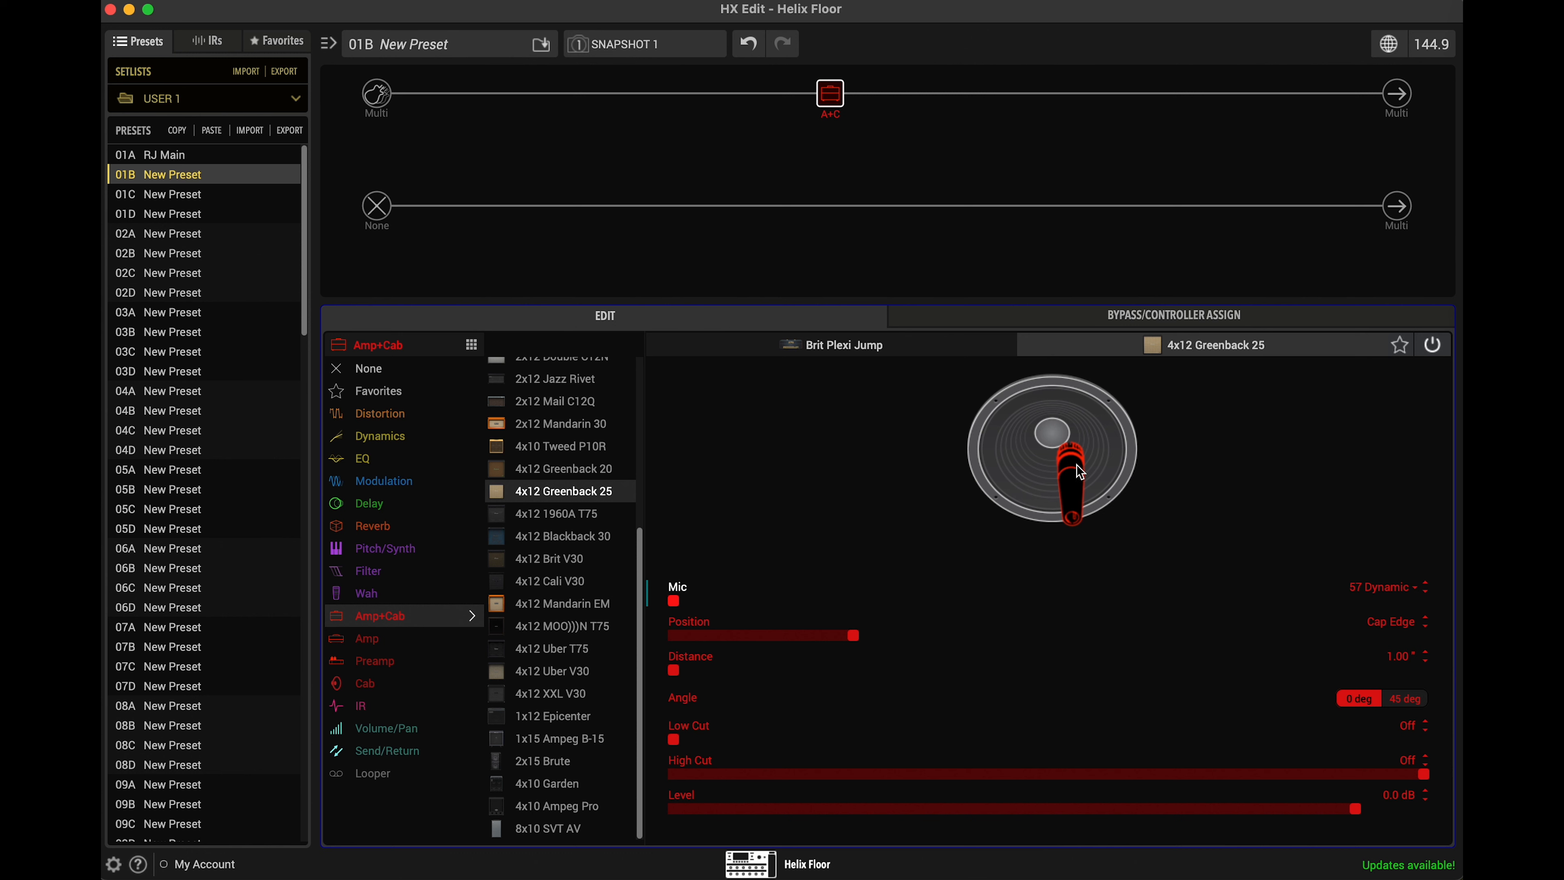
# - Try the 57 Dynamic mic at different positions on the speaker, including Center and Edge
pyautogui.moveTo(1079, 473); pyautogui.dragTo(1082, 440)
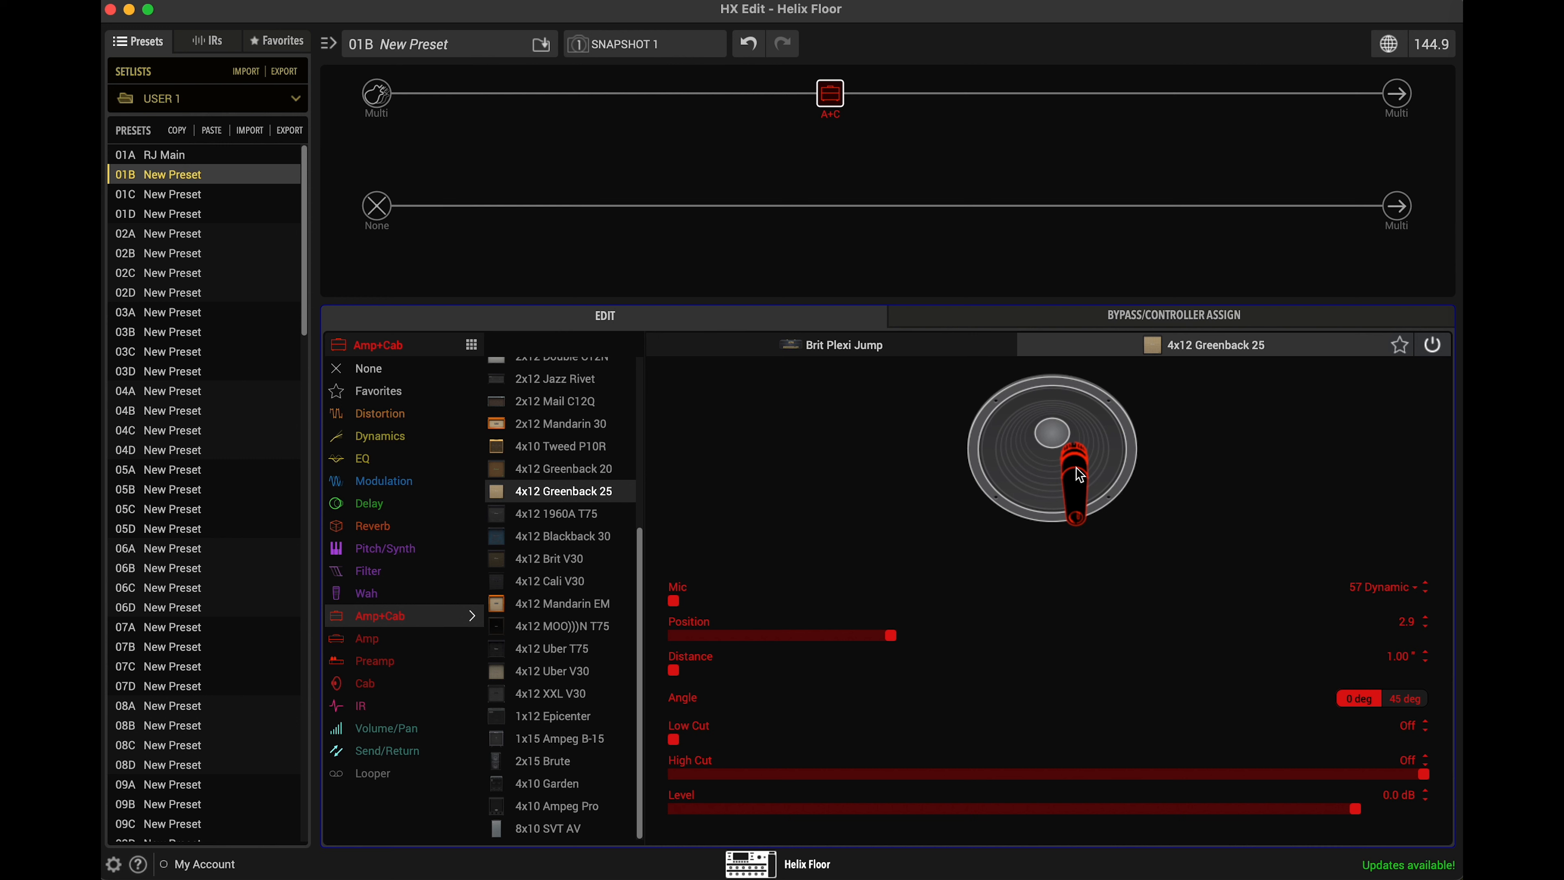
pyautogui.moveTo(1077, 467); pyautogui.dragTo(1053, 445)
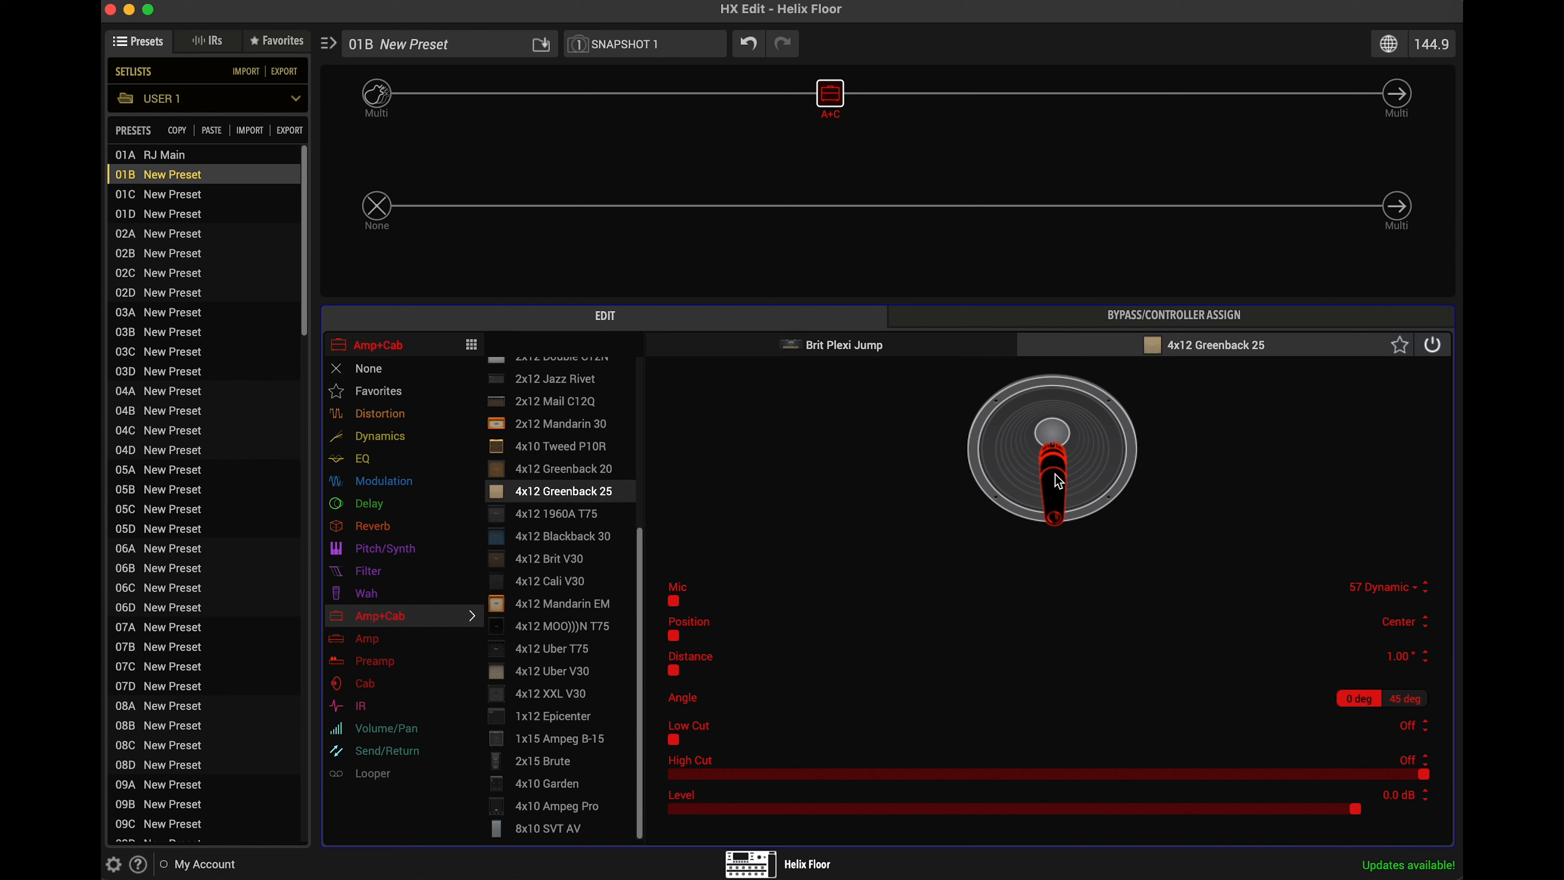
pyautogui.moveTo(1053, 478); pyautogui.dragTo(1026, 452)
pyautogui.moveTo(1022, 444); pyautogui.dragTo(1178, 456)
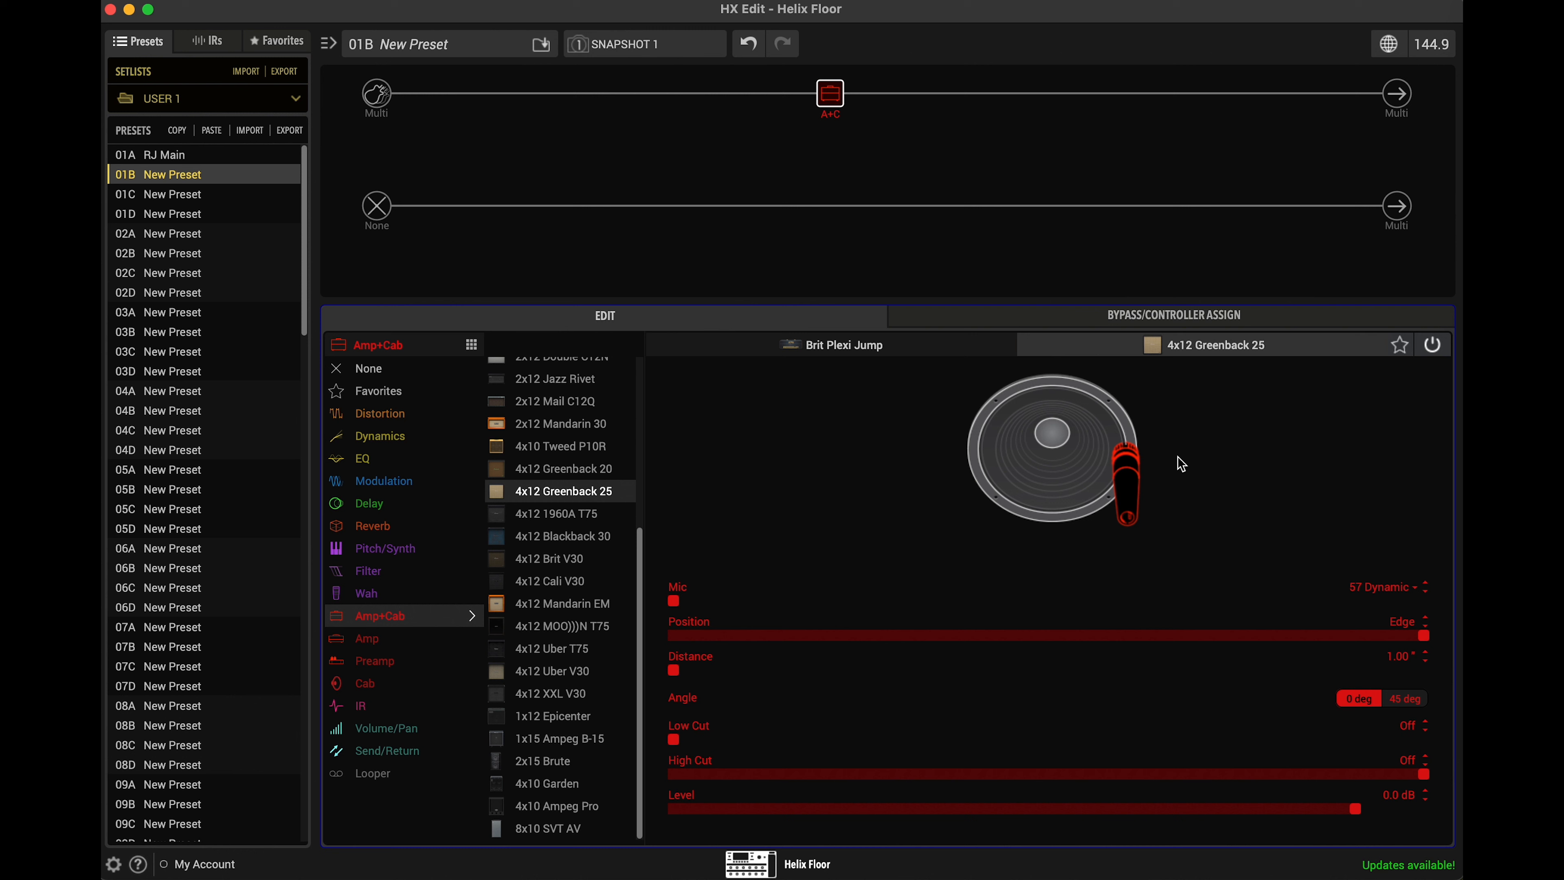
pyautogui.moveTo(1136, 460); pyautogui.dragTo(997, 435)
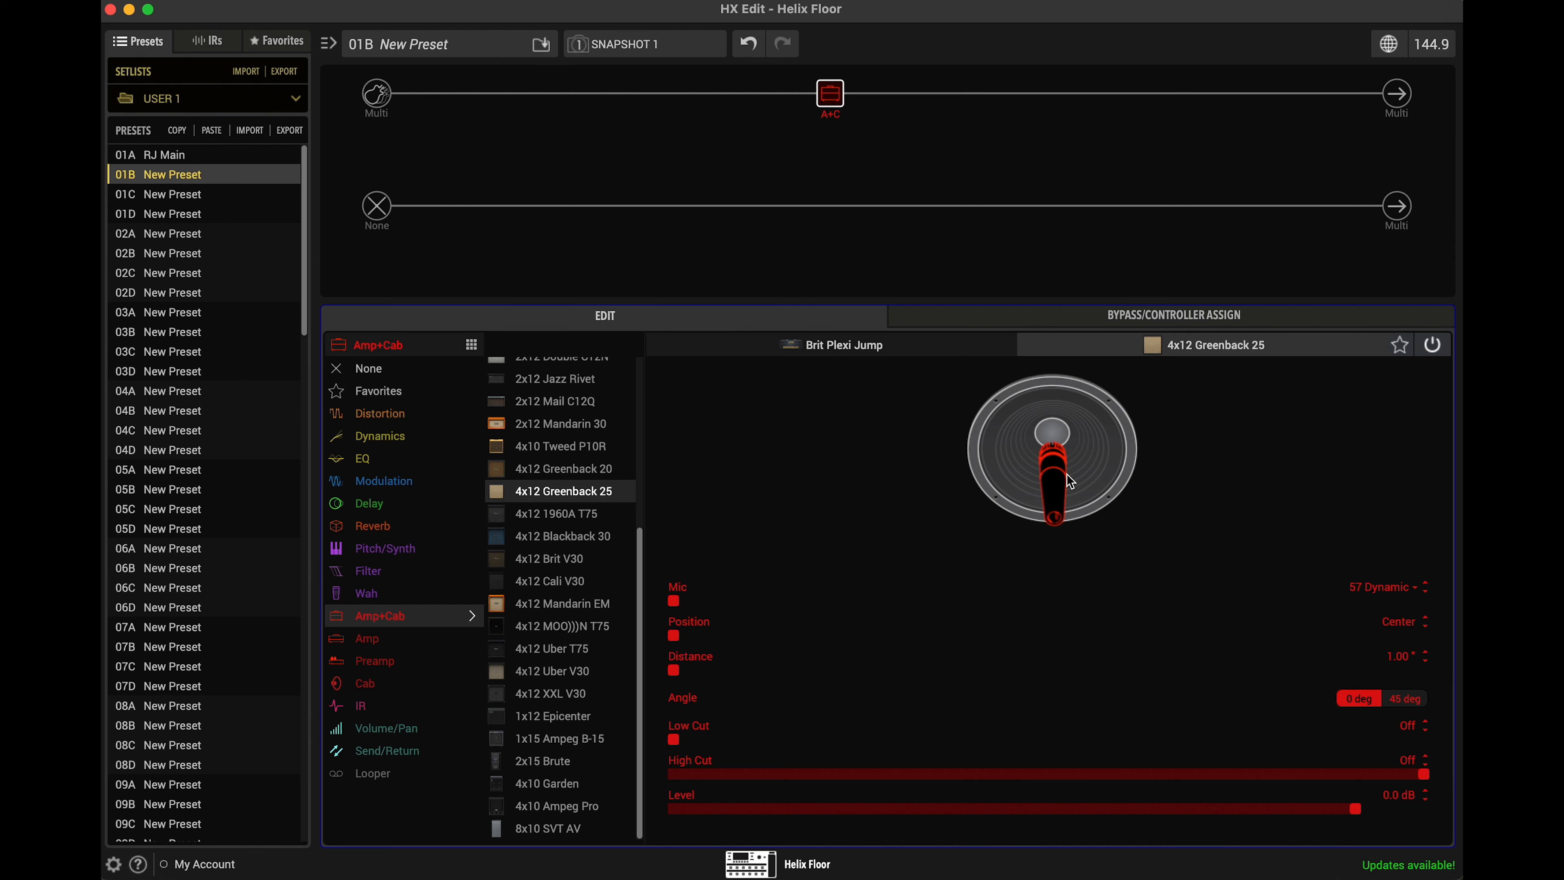
# - Move the mic outward from the speaker's center through Cap Edge and set its Position to 2.8
pyautogui.moveTo(1058, 466); pyautogui.dragTo(1080, 456)
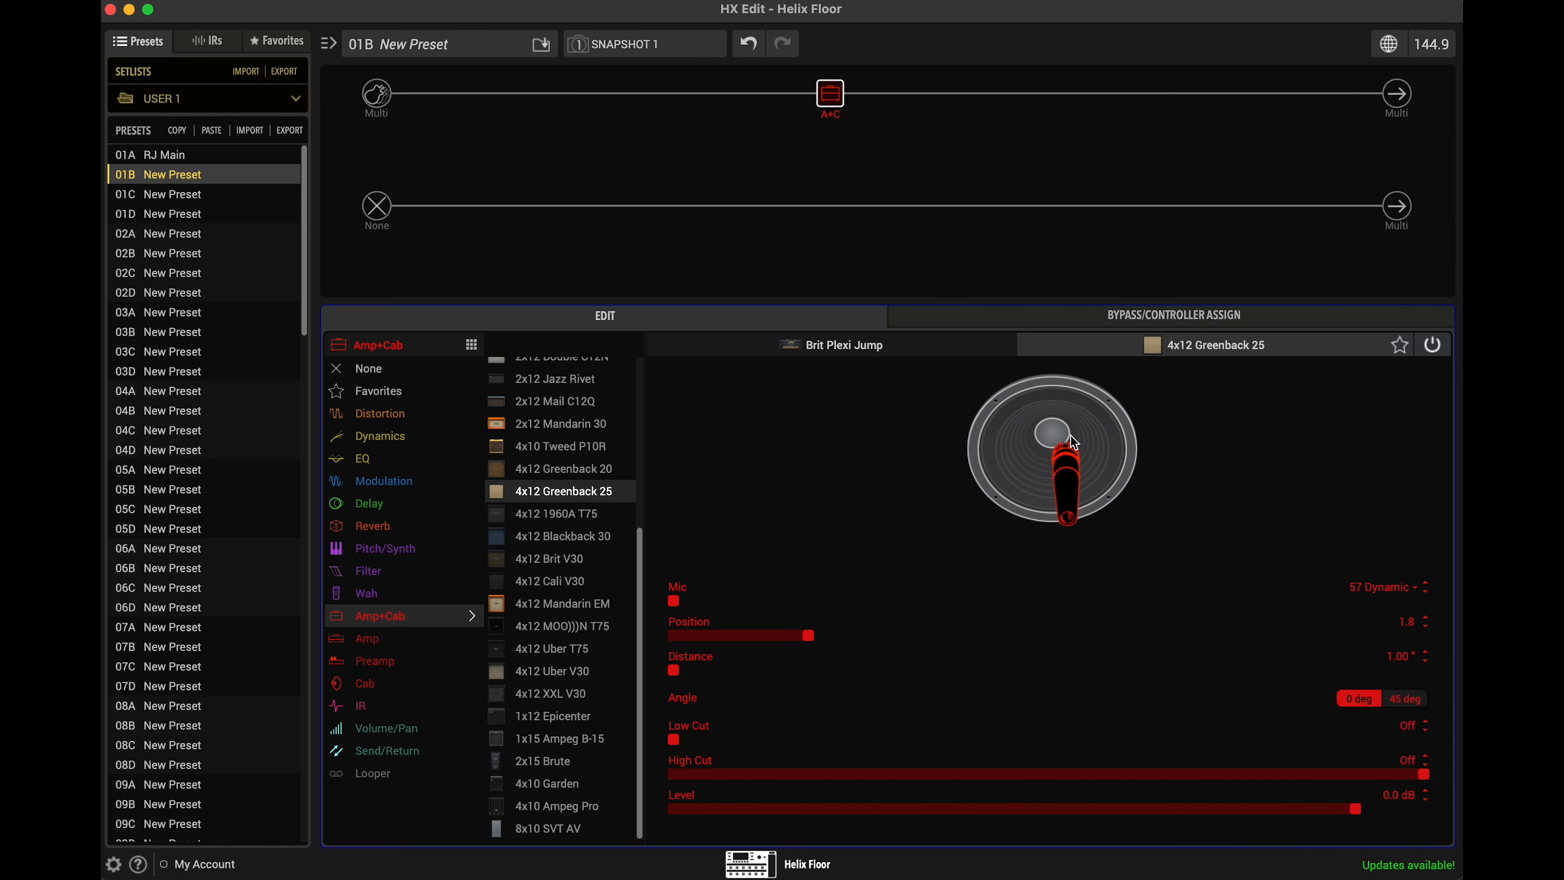
pyautogui.moveTo(1070, 463); pyautogui.dragTo(1073, 463)
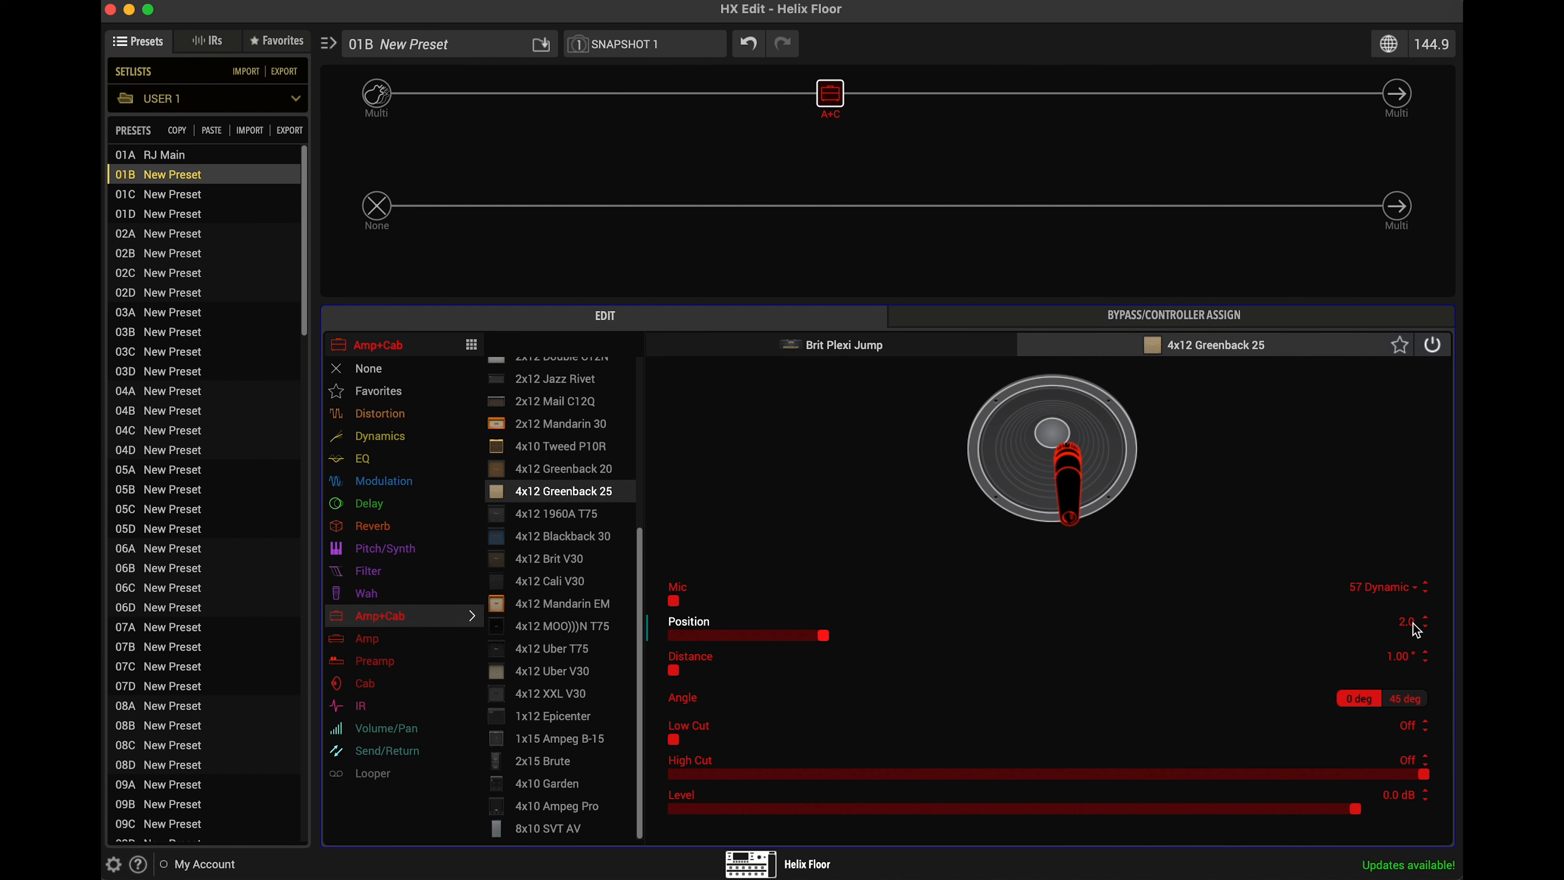
pyautogui.click(1424, 616)
pyautogui.click(1424, 615)
pyautogui.click(1425, 618)
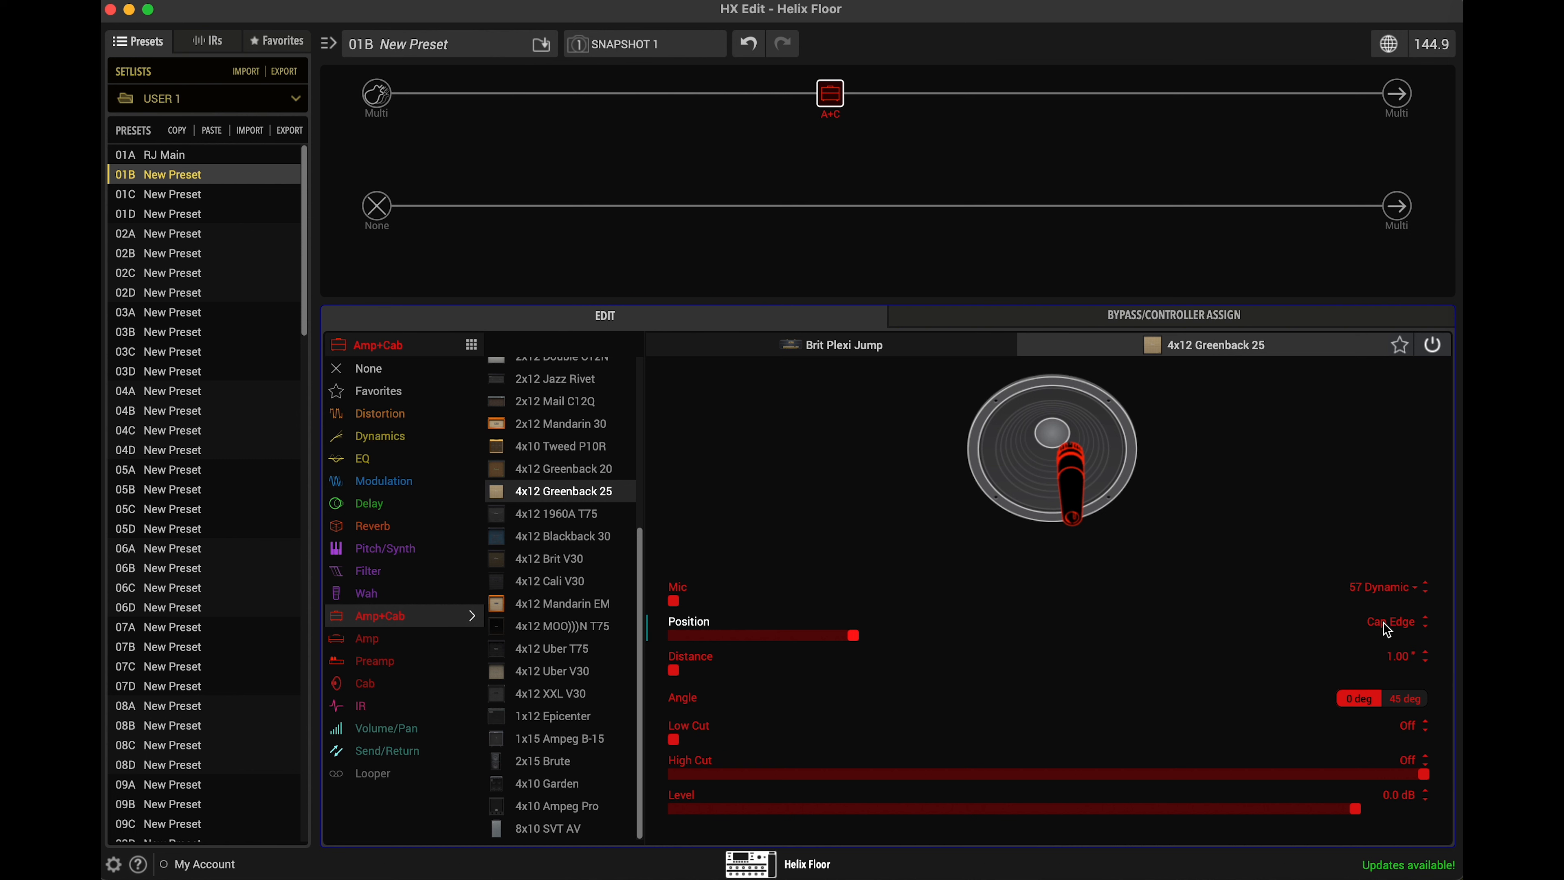
pyautogui.moveTo(1147, 641); pyautogui.dragTo(858, 634)
pyautogui.moveTo(853, 636); pyautogui.dragTo(888, 638)
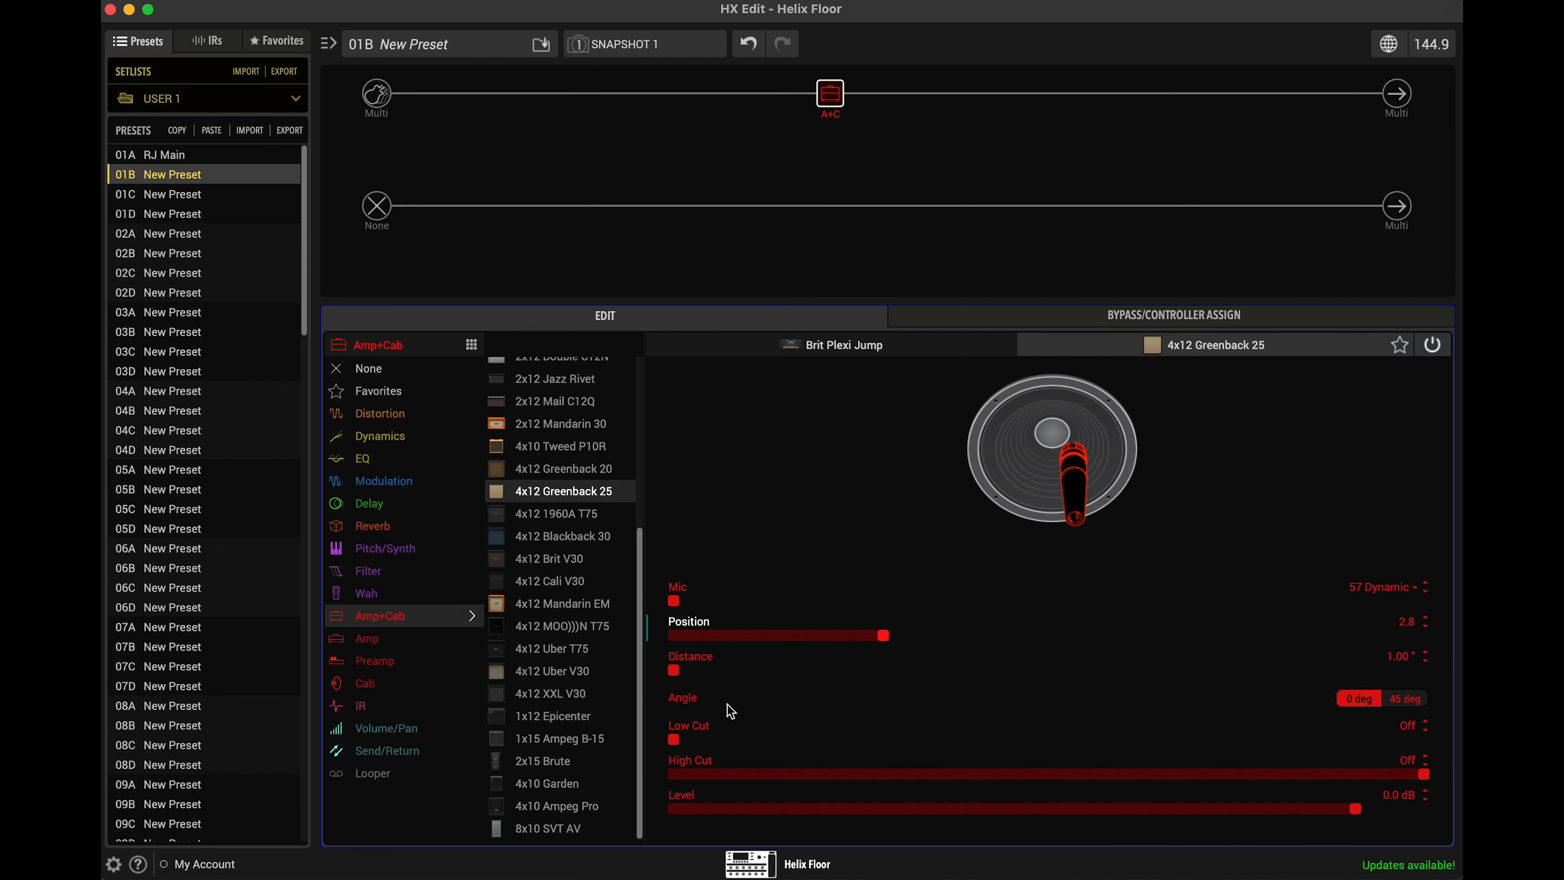
# - Compare the cab's Low Cut between Off and 80 Hz and leave it set to 80 Hz
pyautogui.moveTo(684, 747); pyautogui.dragTo(768, 742)
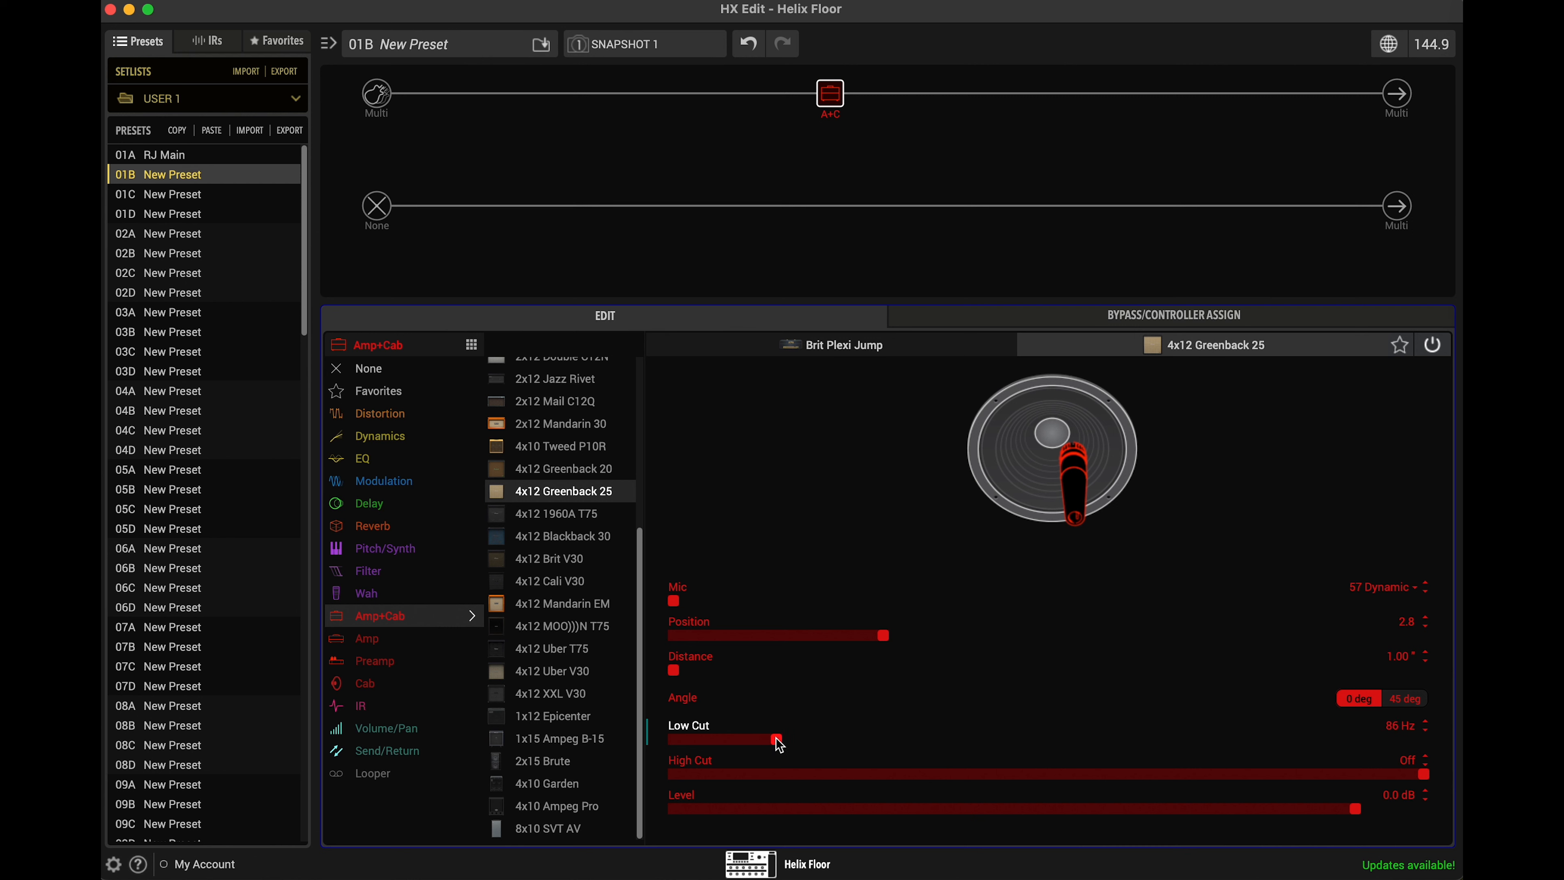
pyautogui.moveTo(780, 742)
pyautogui.mouseDown()
pyautogui.moveTo(795, 745)
pyautogui.moveTo(768, 745)
pyautogui.mouseUp()
pyautogui.moveTo(767, 745)
pyautogui.mouseDown()
pyautogui.moveTo(651, 739)
pyautogui.moveTo(769, 746)
pyautogui.mouseUp()
pyautogui.moveTo(769, 741); pyautogui.dragTo(649, 743)
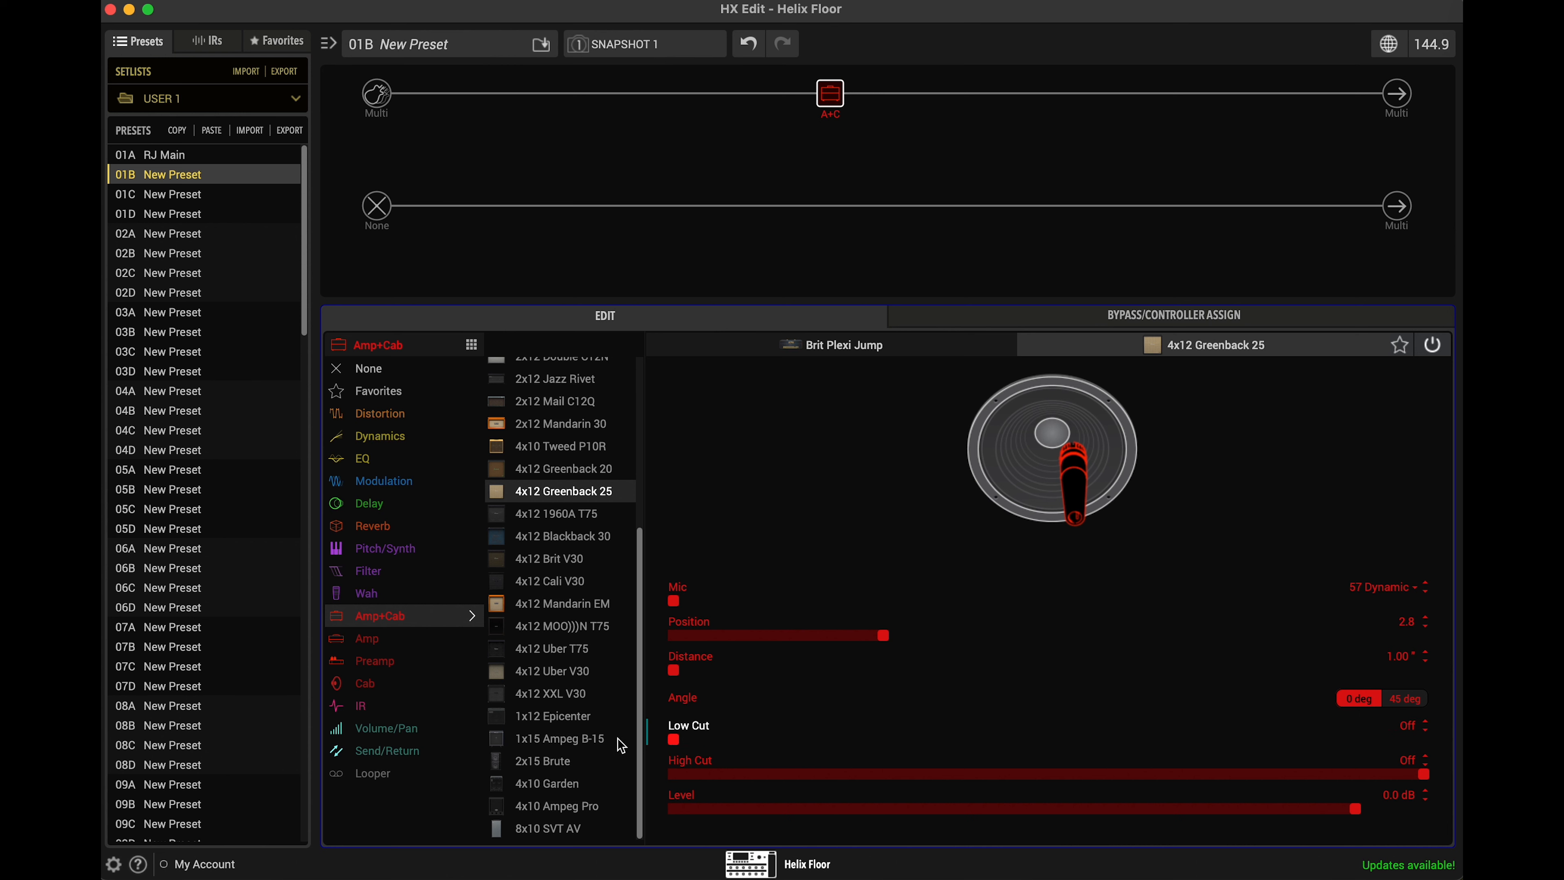
pyautogui.moveTo(674, 744); pyautogui.dragTo(770, 756)
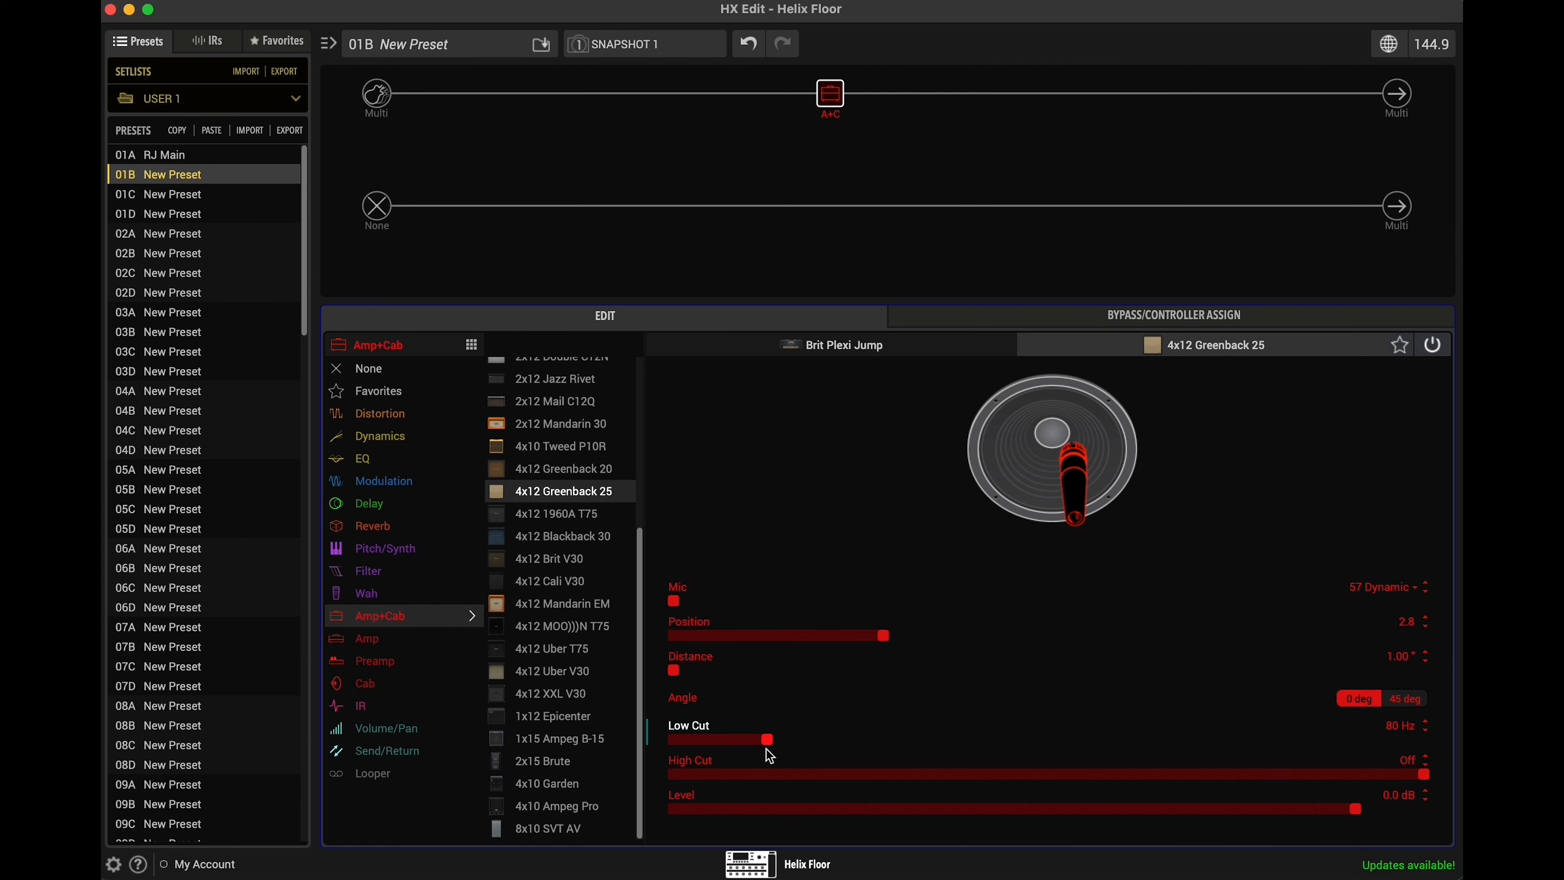
pyautogui.moveTo(770, 756); pyautogui.dragTo(628, 755)
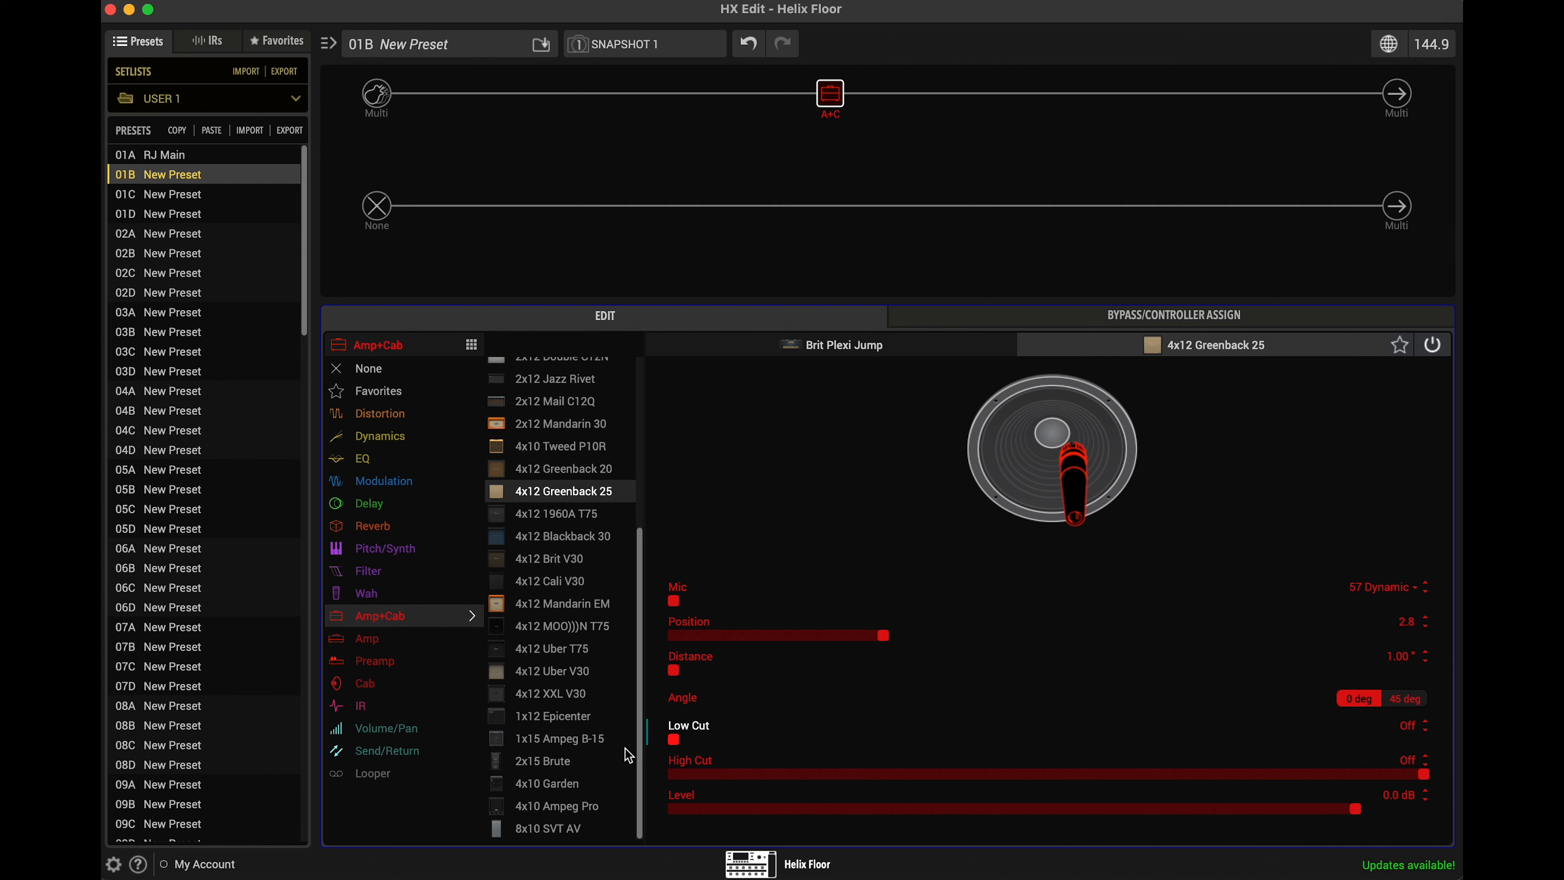
pyautogui.moveTo(674, 741); pyautogui.dragTo(734, 753)
pyautogui.moveTo(746, 748); pyautogui.dragTo(757, 751)
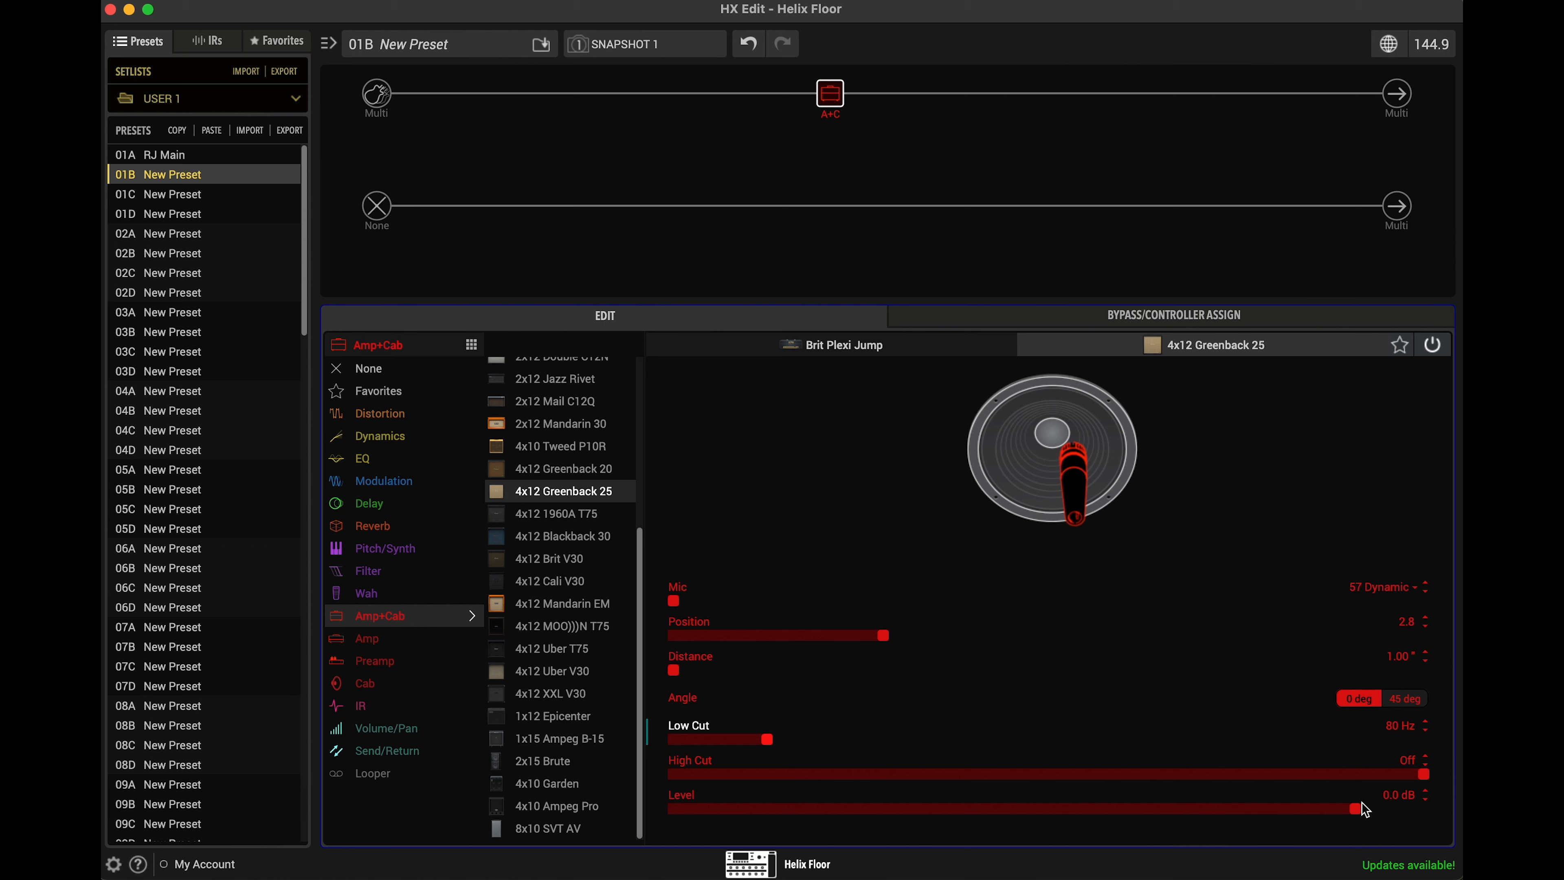
# - Sweep the cab's High Cut down to about 6.9 kHz and back up to Off
pyautogui.moveTo(1425, 774); pyautogui.dragTo(955, 779)
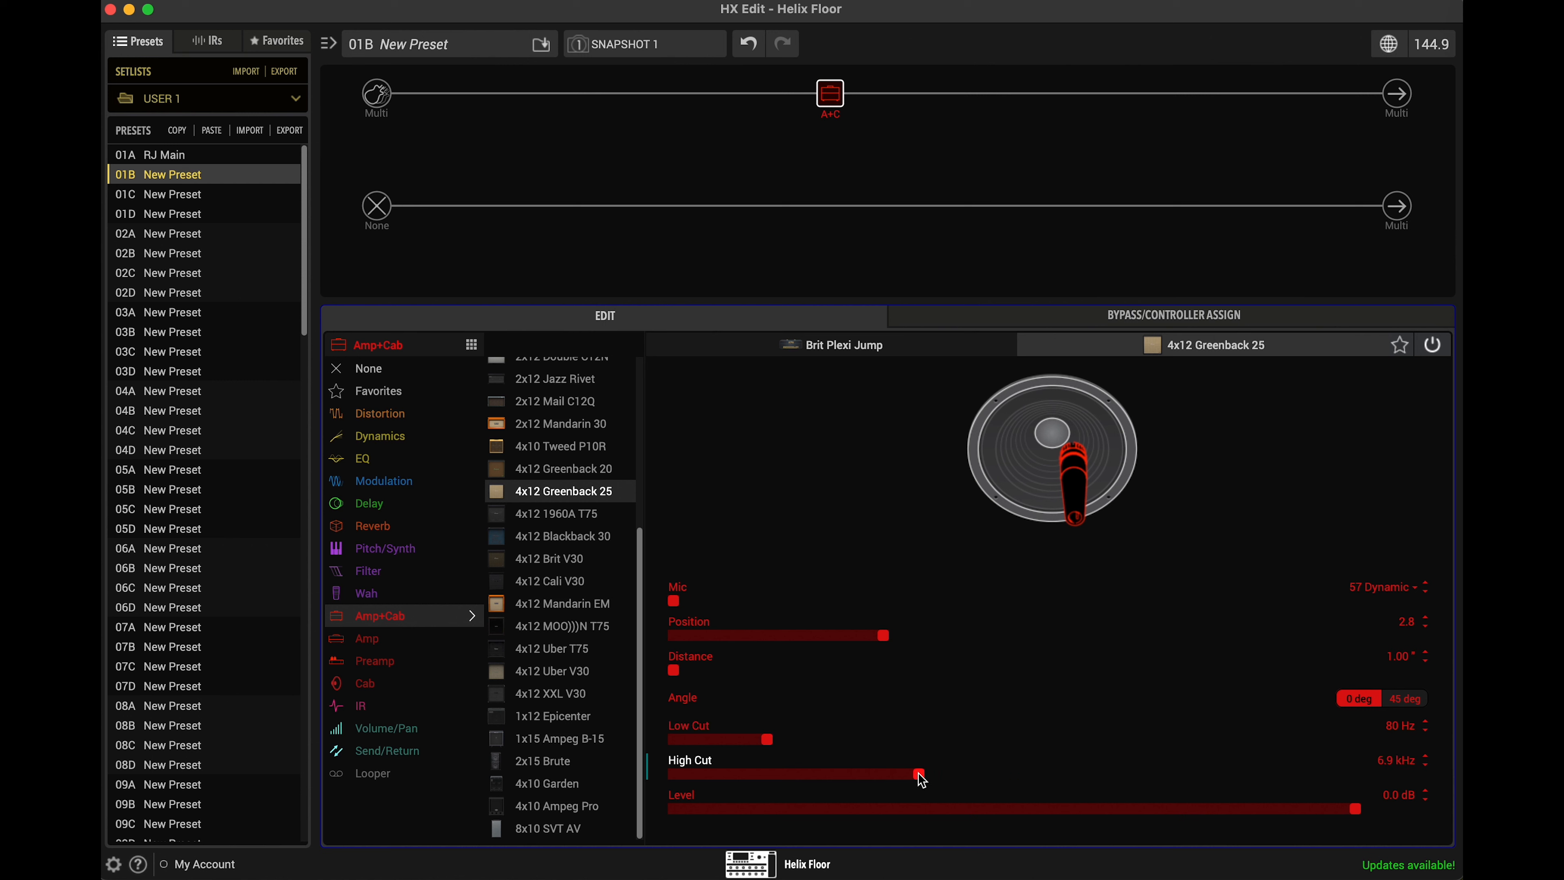
pyautogui.moveTo(860, 774); pyautogui.dragTo(1099, 747)
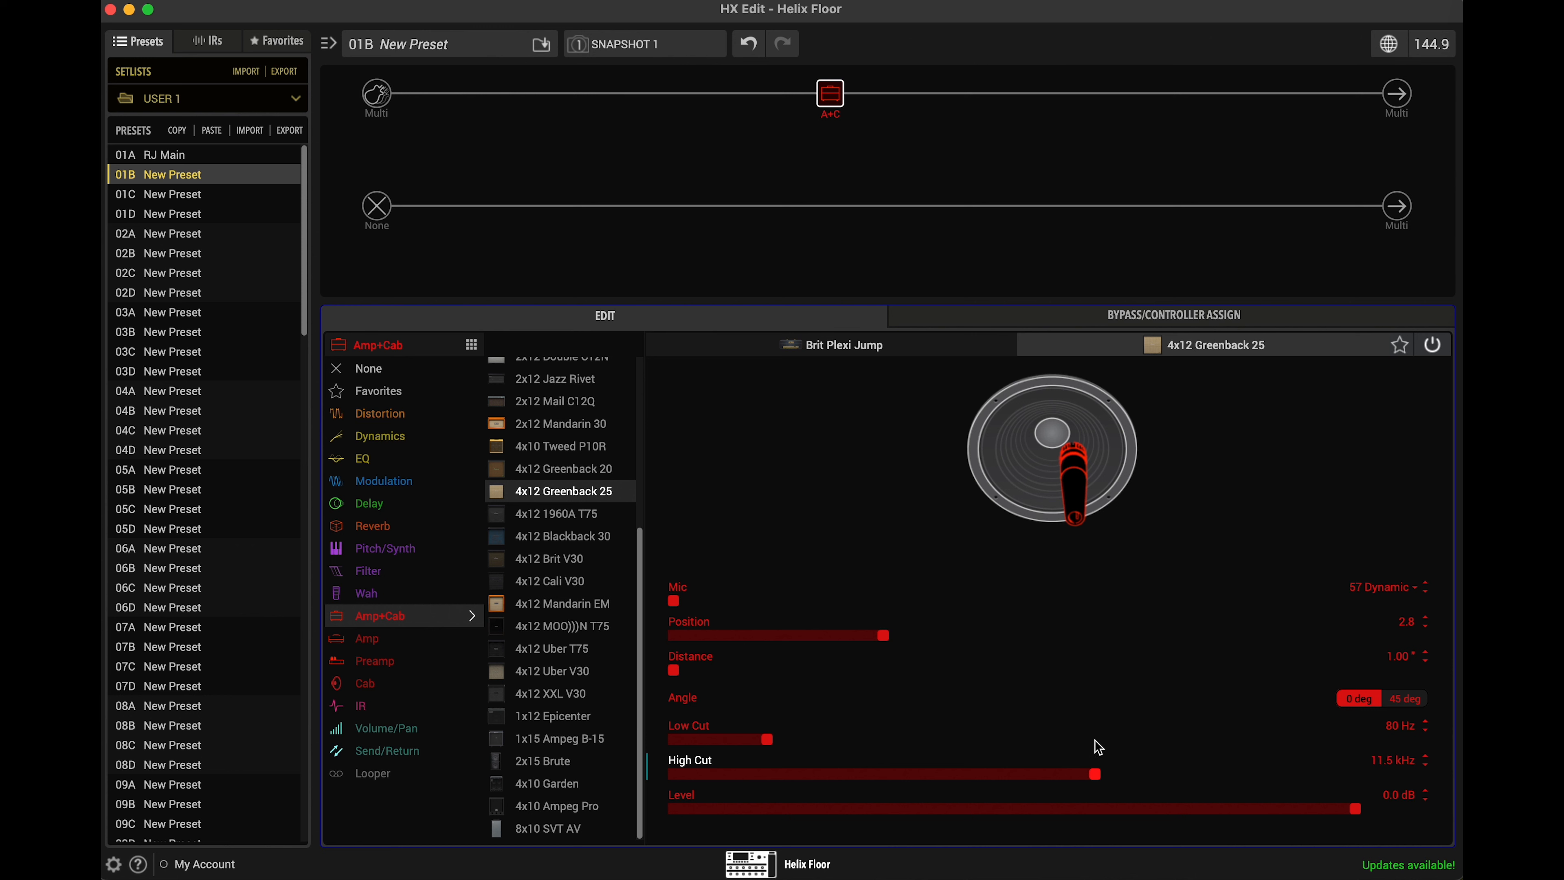
pyautogui.moveTo(1155, 778); pyautogui.dragTo(1435, 781)
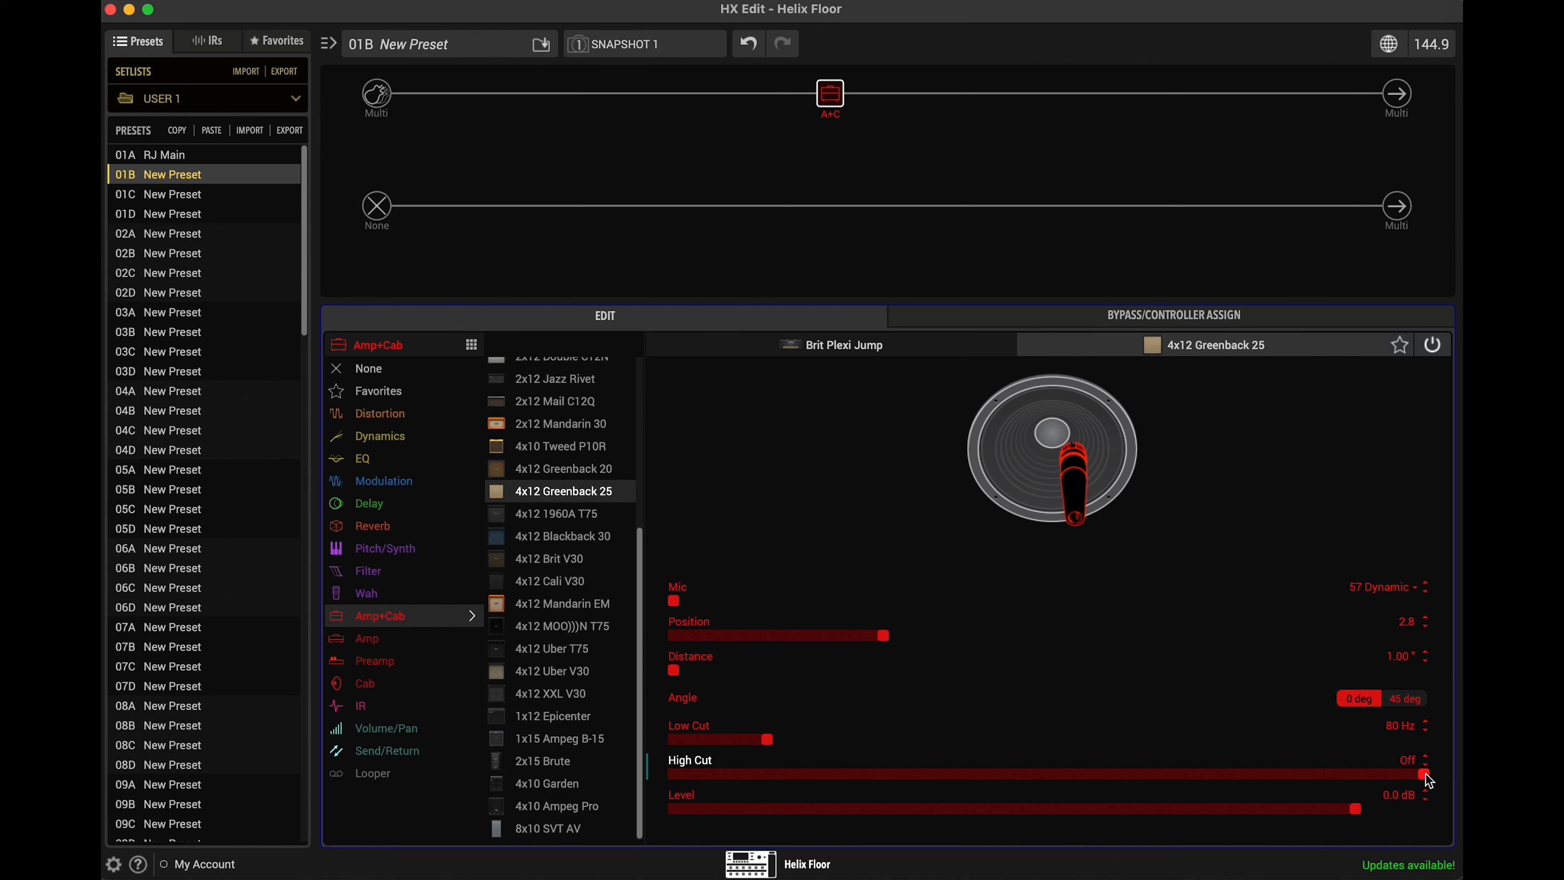
pyautogui.moveTo(1217, 778); pyautogui.dragTo(1452, 778)
# - Try the cab's High Cut at 10.6 kHz and 4.9 kHz, and set it to 7.0 kHz
pyautogui.moveTo(1424, 771); pyautogui.dragTo(1064, 765)
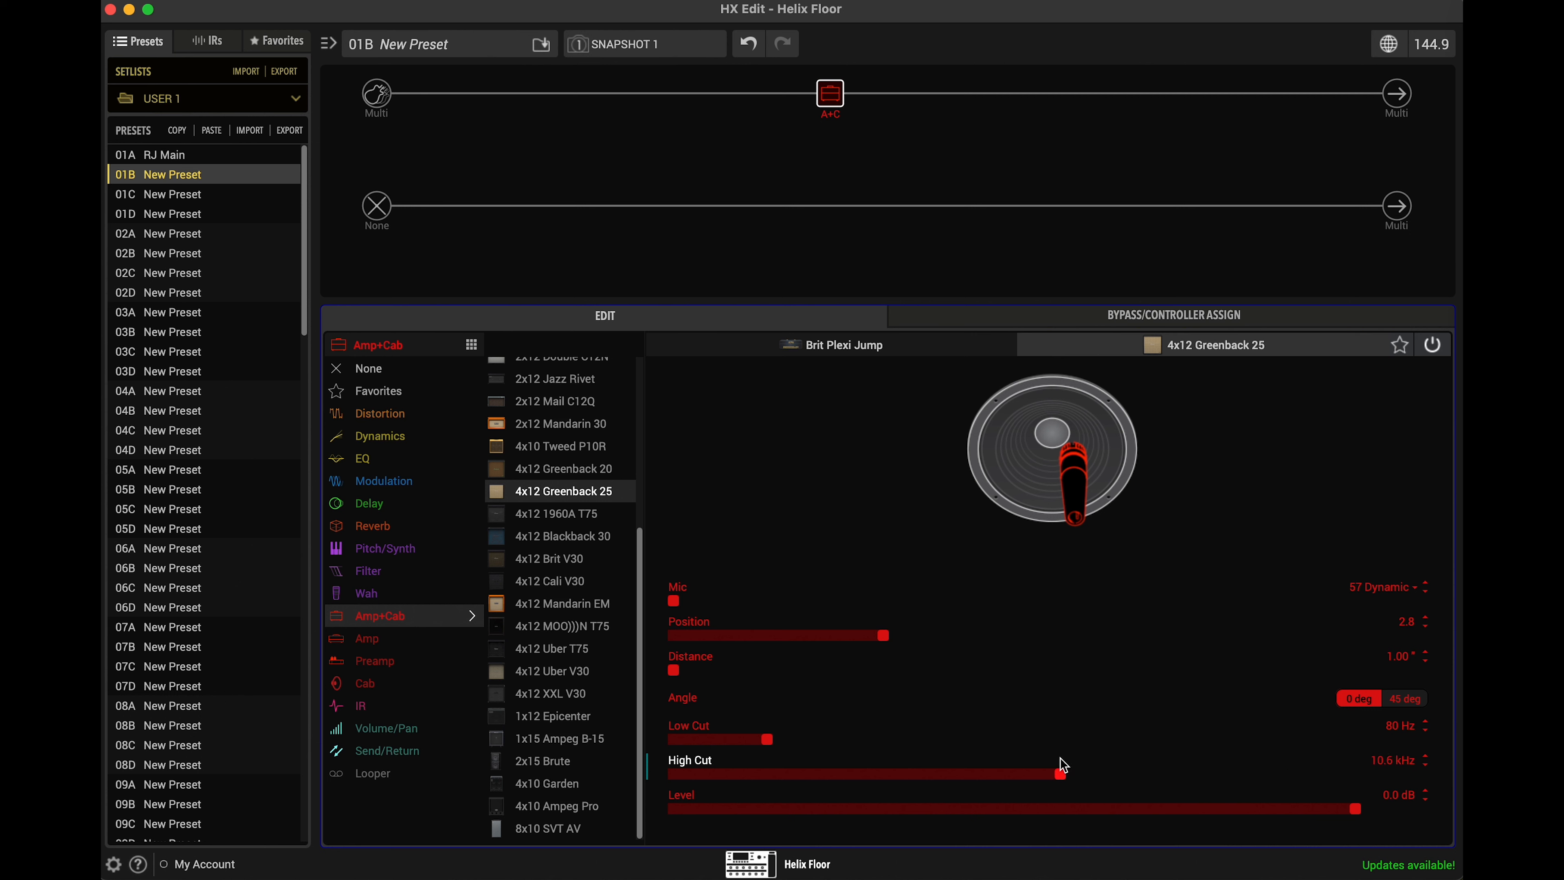
pyautogui.moveTo(1062, 773)
pyautogui.mouseDown()
pyautogui.moveTo(1244, 786)
pyautogui.moveTo(1065, 766)
pyautogui.mouseUp()
pyautogui.moveTo(1067, 774); pyautogui.dragTo(966, 772)
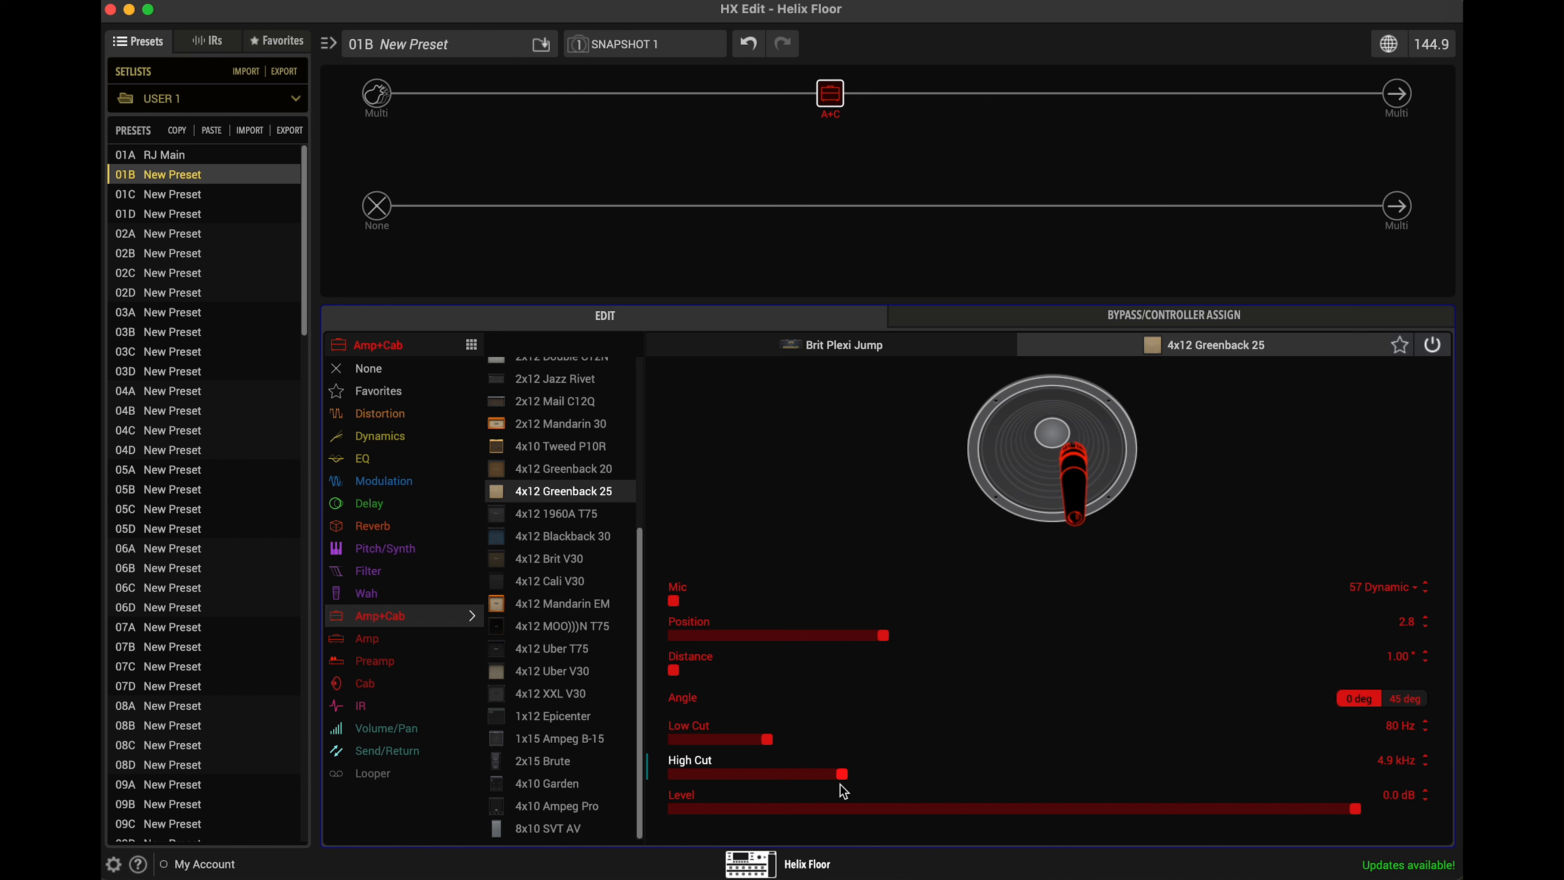
pyautogui.moveTo(842, 775); pyautogui.dragTo(929, 774)
pyautogui.moveTo(929, 774)
pyautogui.mouseDown()
pyautogui.moveTo(852, 775)
pyautogui.moveTo(922, 774)
pyautogui.mouseUp()
# - Try lowering the Brit Plexi Jump amp's Bass to 4.1 and review the cab settings alongside it
pyautogui.click(856, 344)
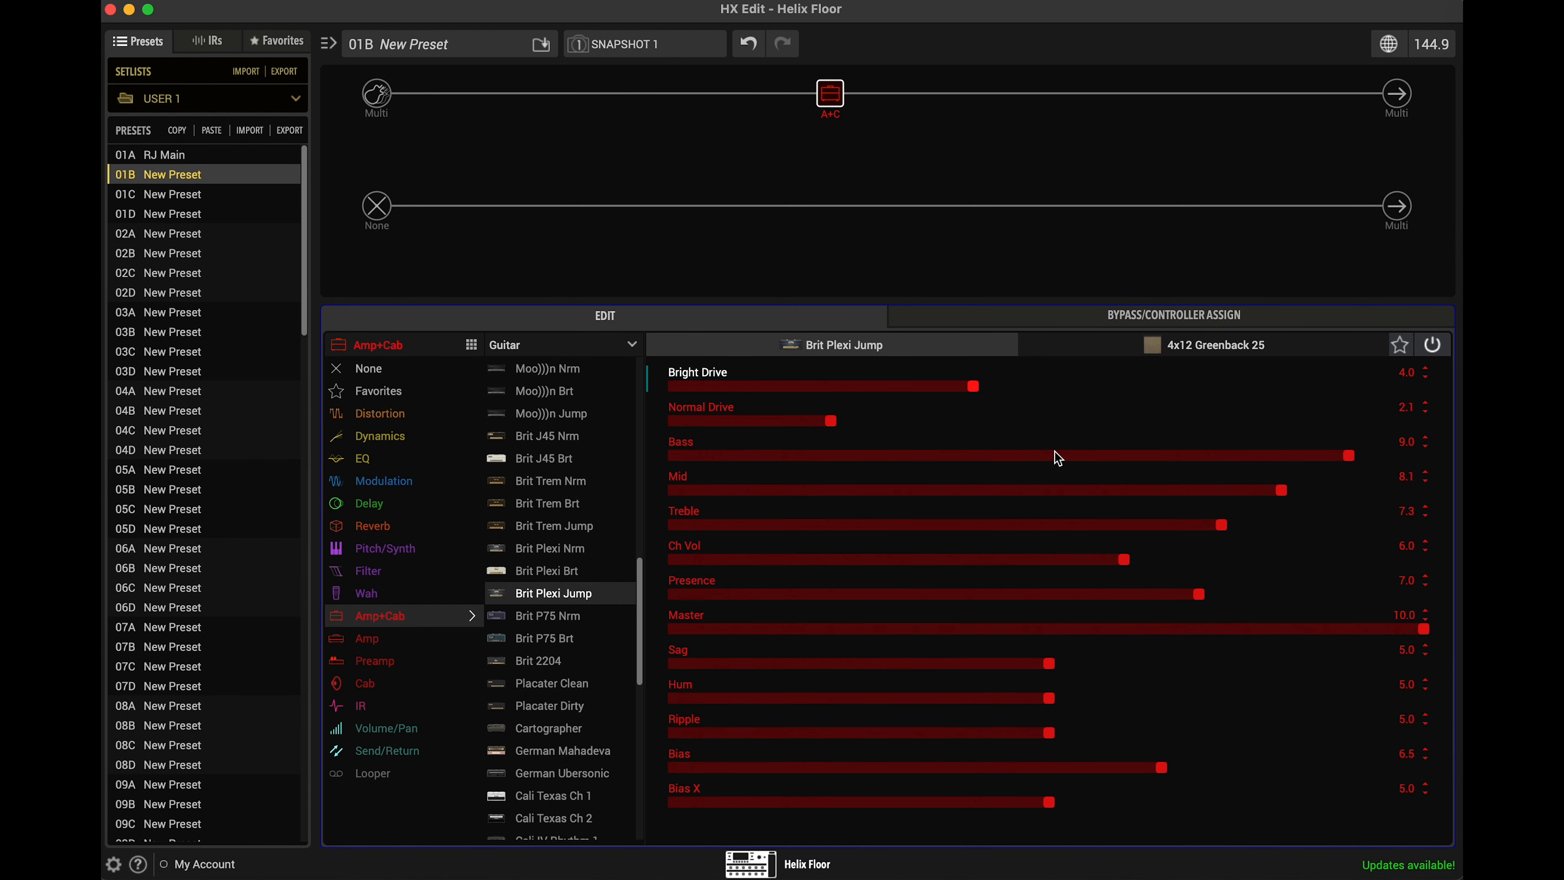
pyautogui.click(1185, 349)
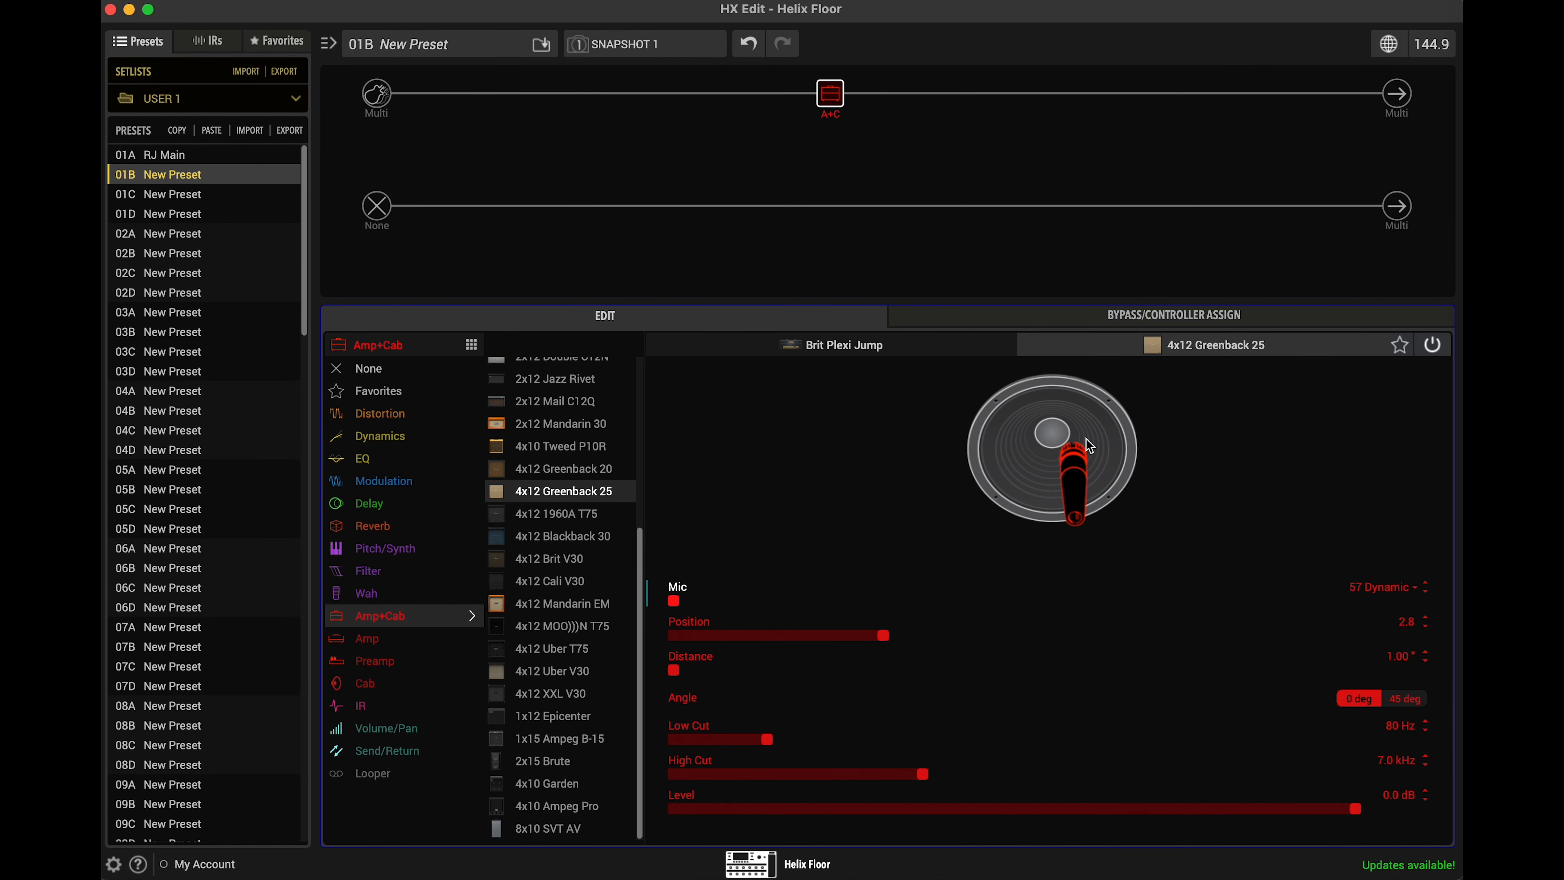
pyautogui.click(904, 350)
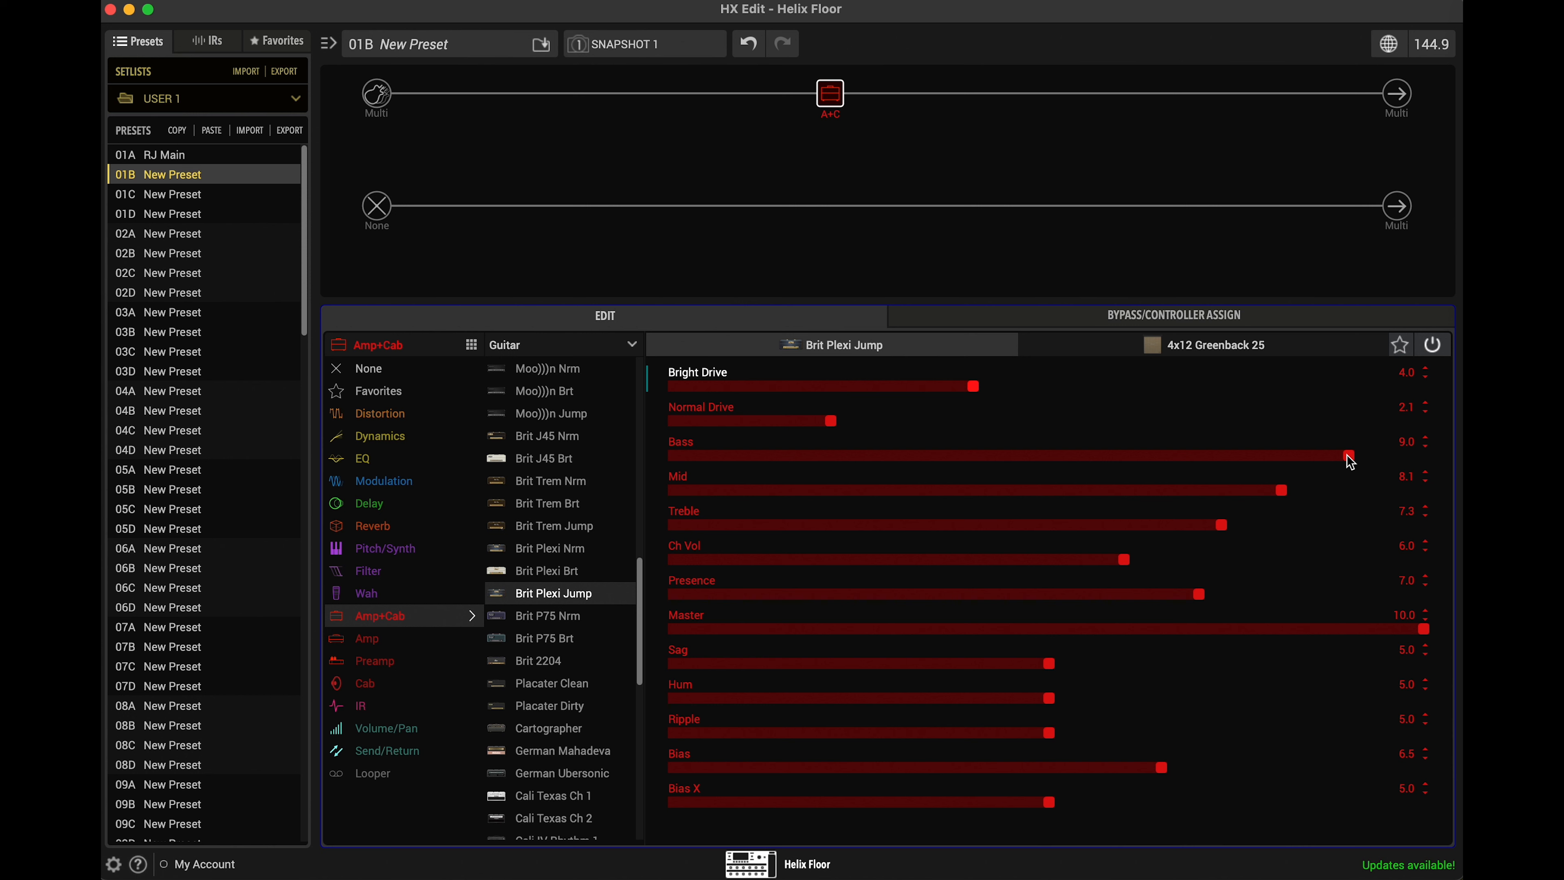
pyautogui.moveTo(1348, 457); pyautogui.dragTo(1218, 463)
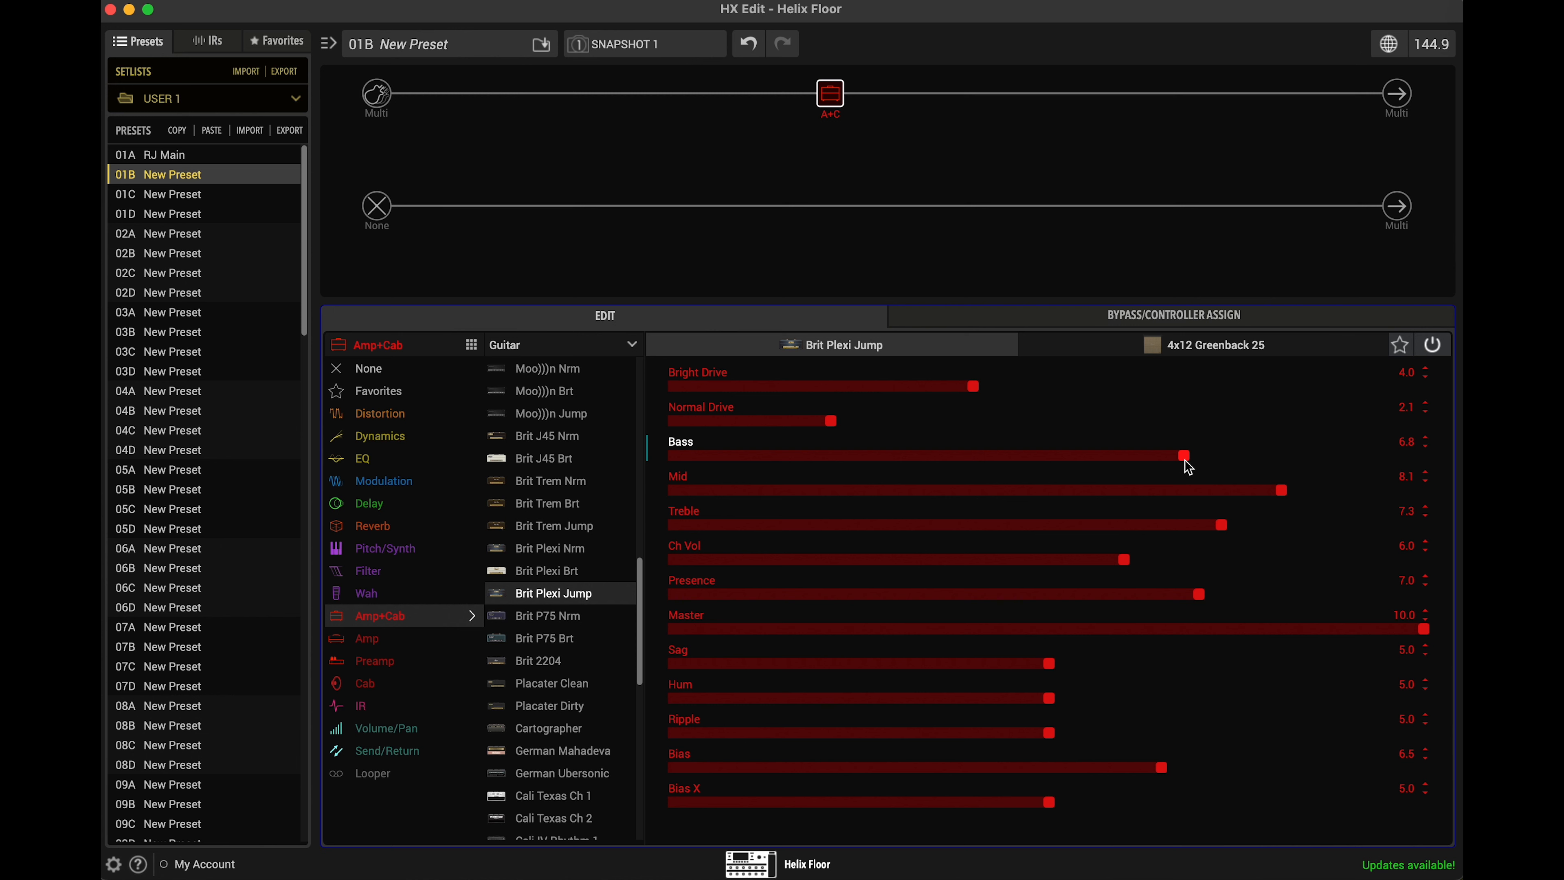
pyautogui.moveTo(1178, 460); pyautogui.dragTo(981, 447)
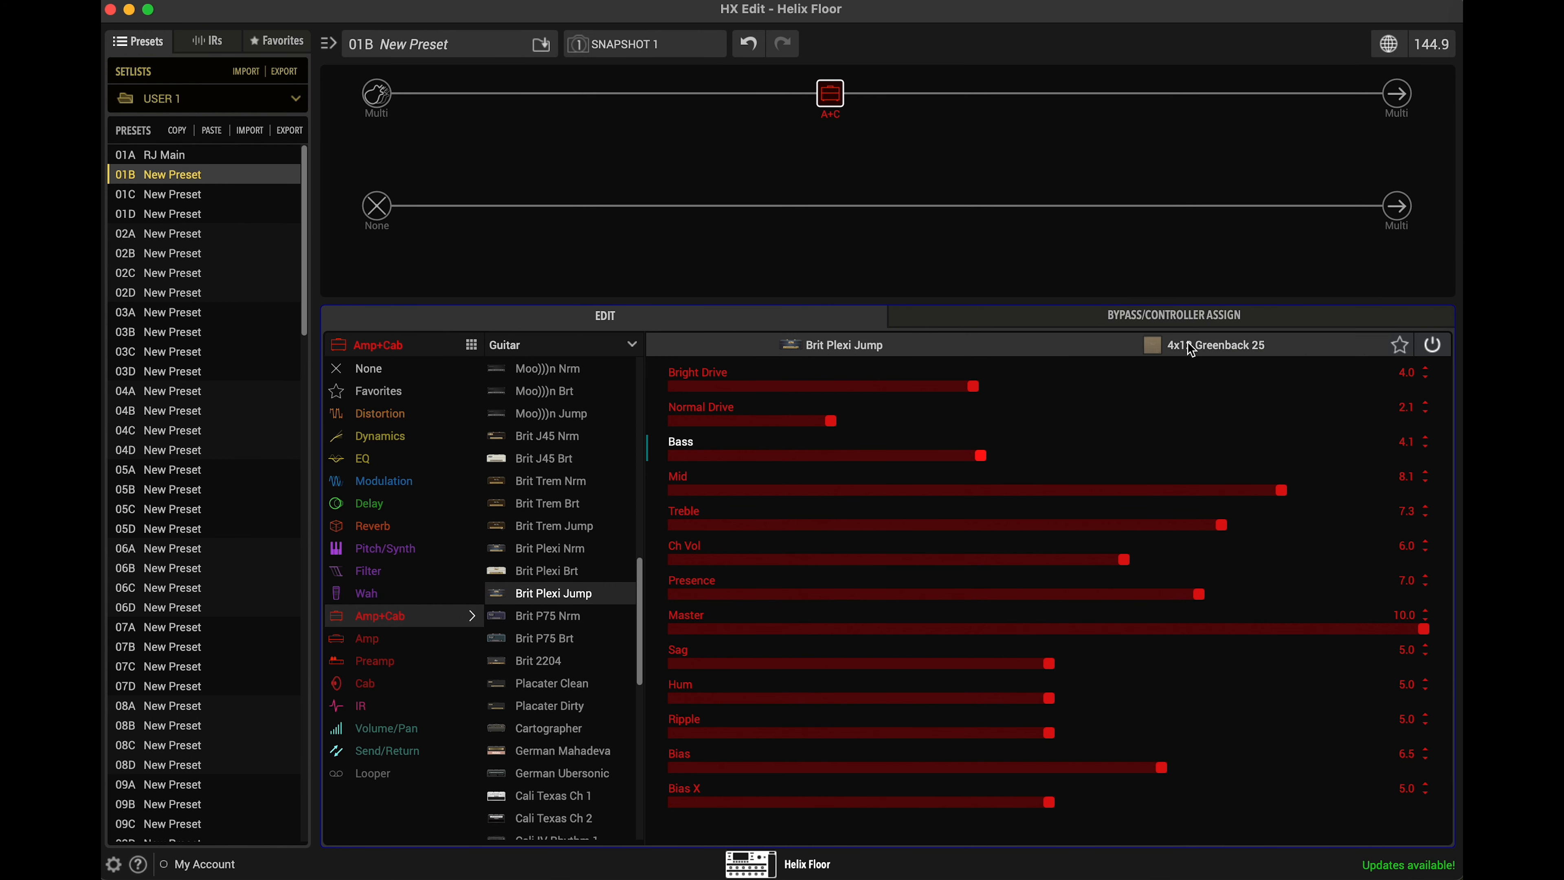
pyautogui.click(1205, 346)
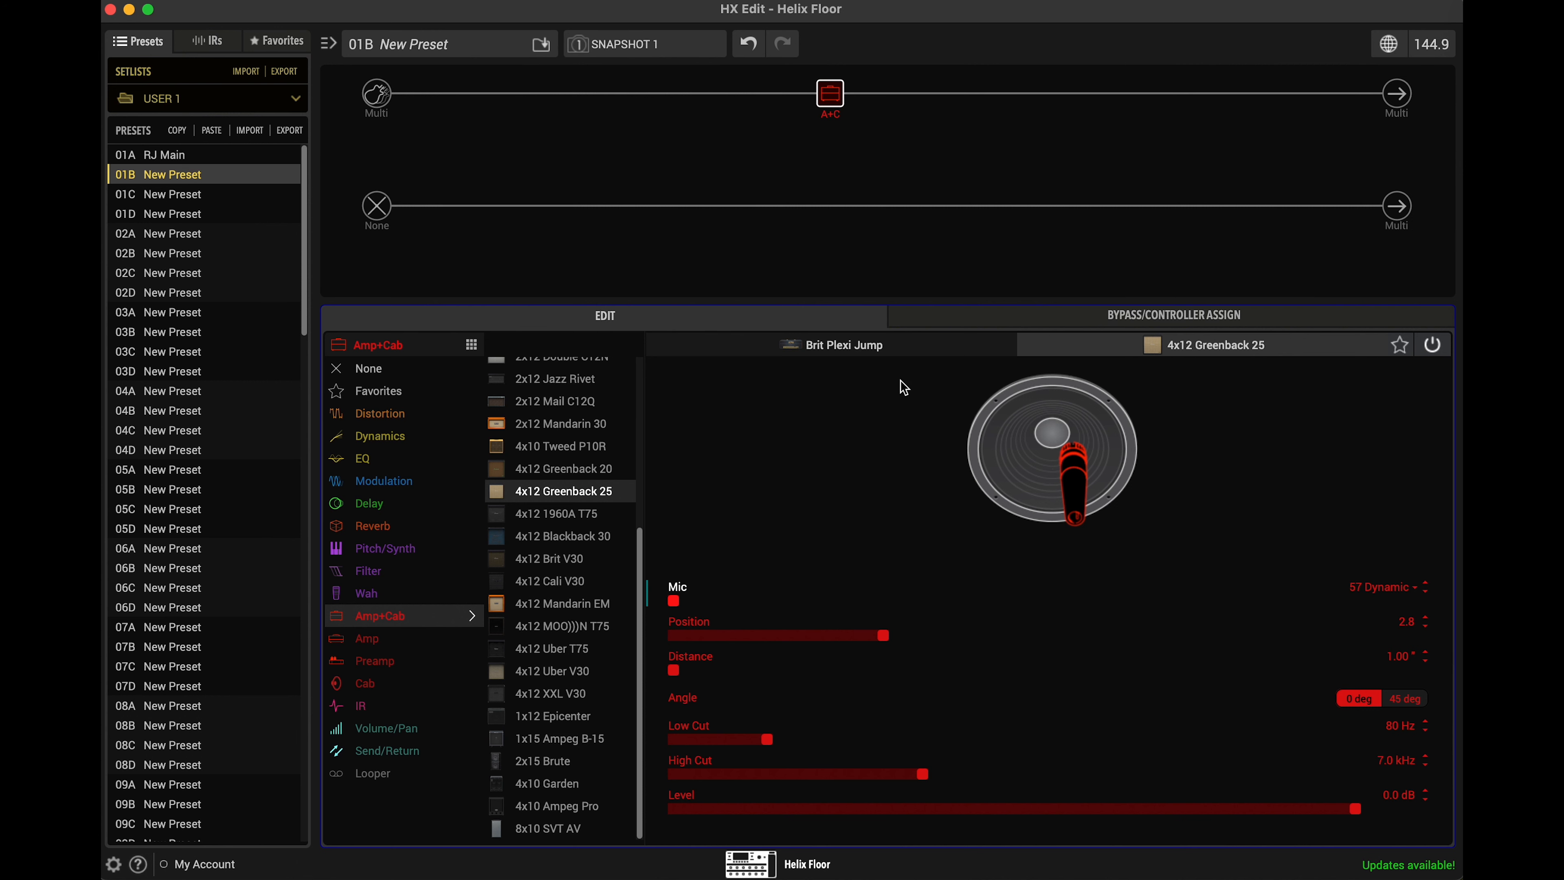
pyautogui.click(881, 352)
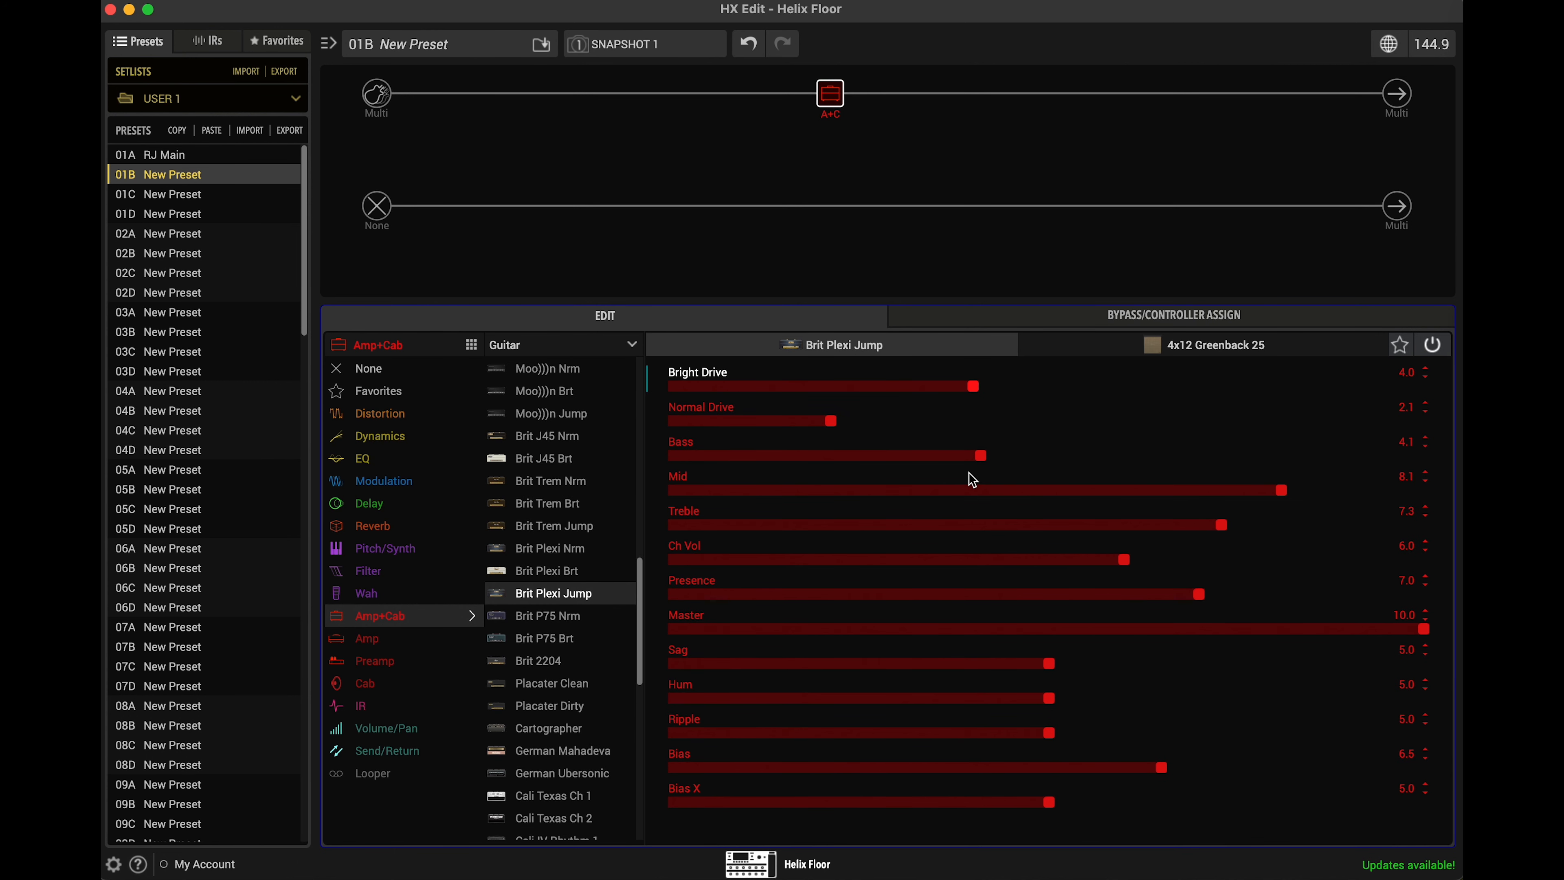
# - Set the amp's Bass to 3.9 after trying both extremes, Mid to 9.0 and Treble to 8.2
pyautogui.moveTo(973, 459); pyautogui.dragTo(1425, 471)
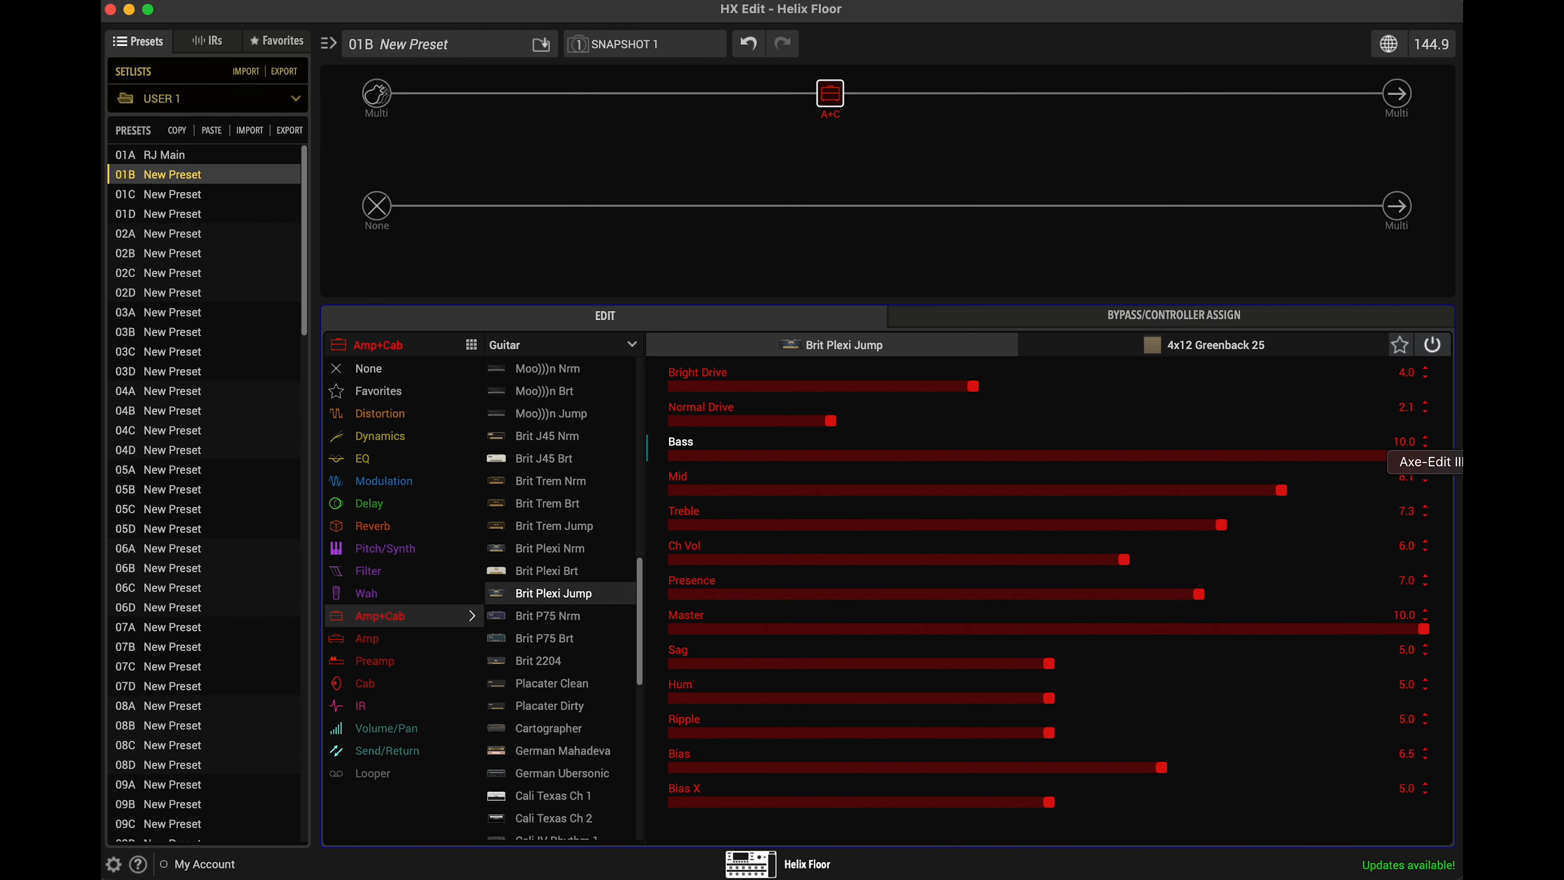
pyautogui.moveTo(1425, 458); pyautogui.dragTo(895, 462)
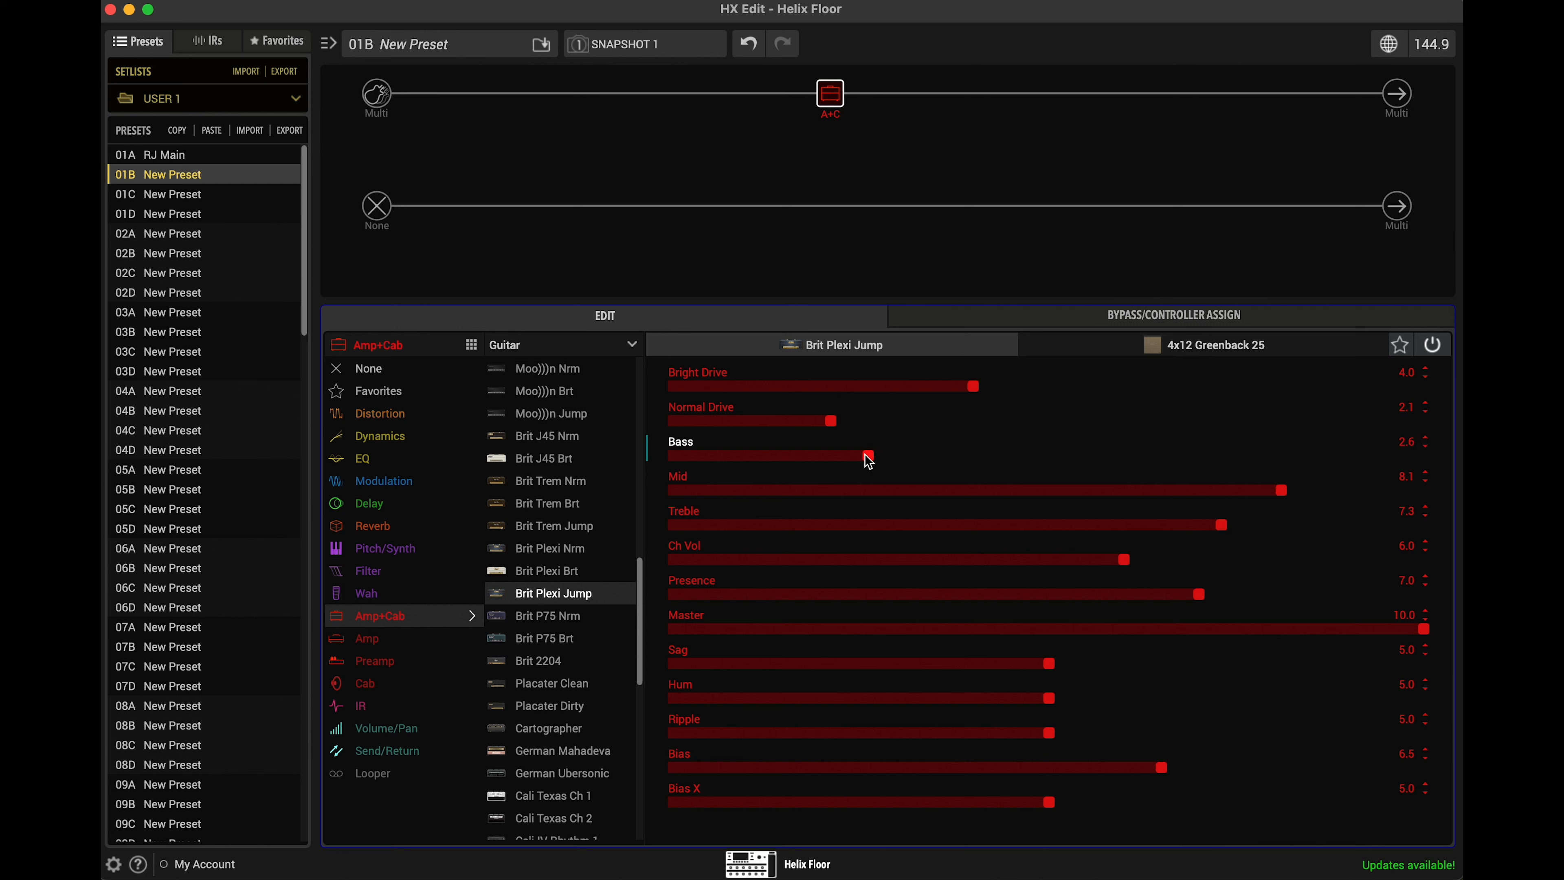
pyautogui.moveTo(873, 454); pyautogui.dragTo(970, 462)
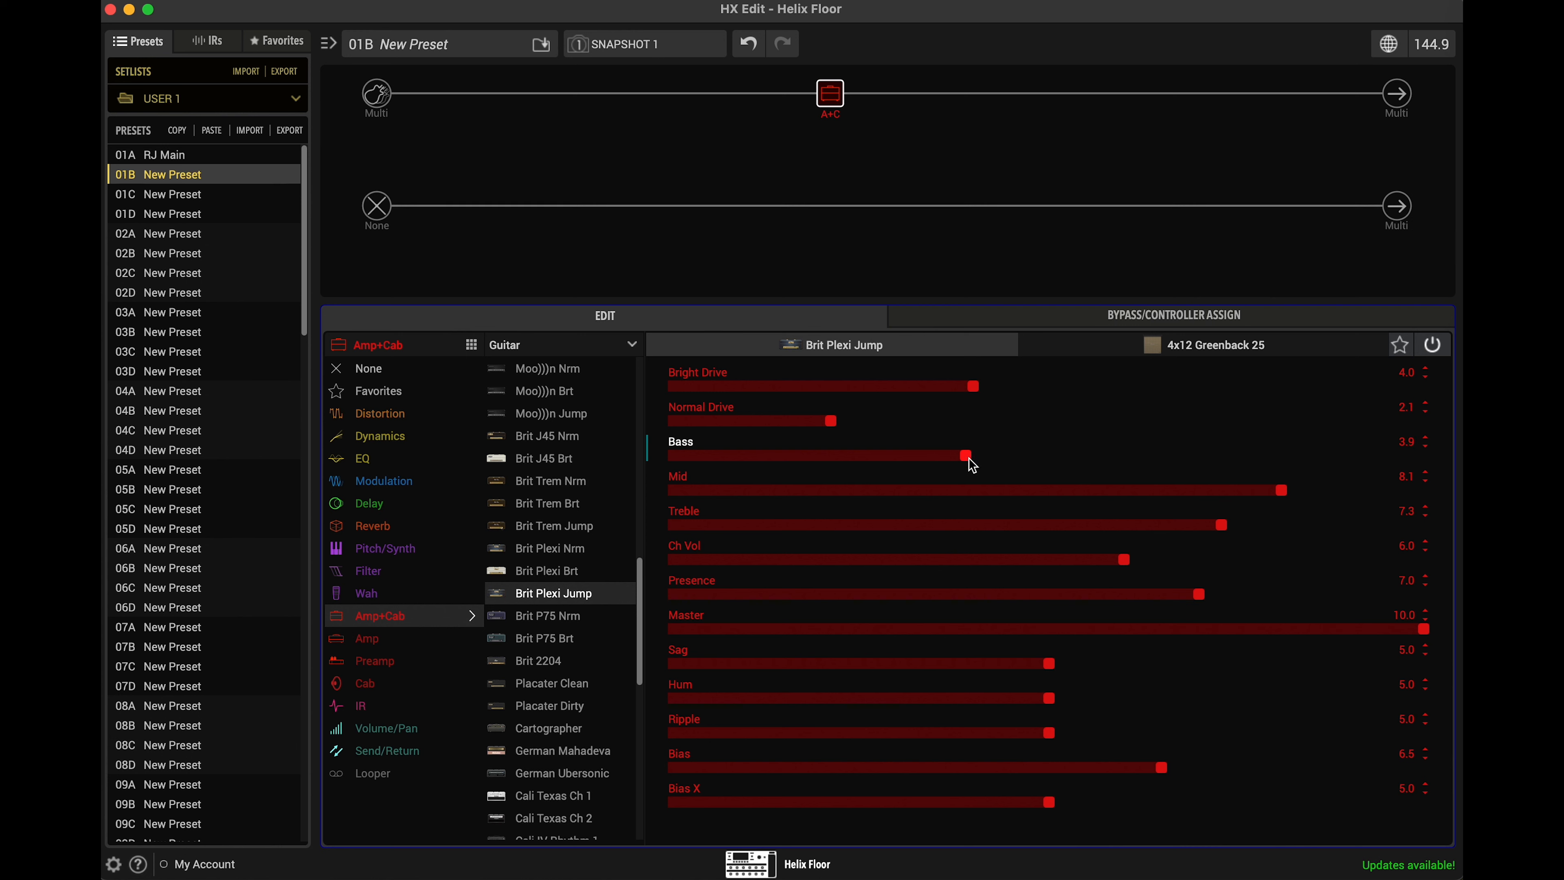
pyautogui.moveTo(1286, 492); pyautogui.dragTo(1350, 493)
pyautogui.moveTo(1223, 527); pyautogui.dragTo(1295, 540)
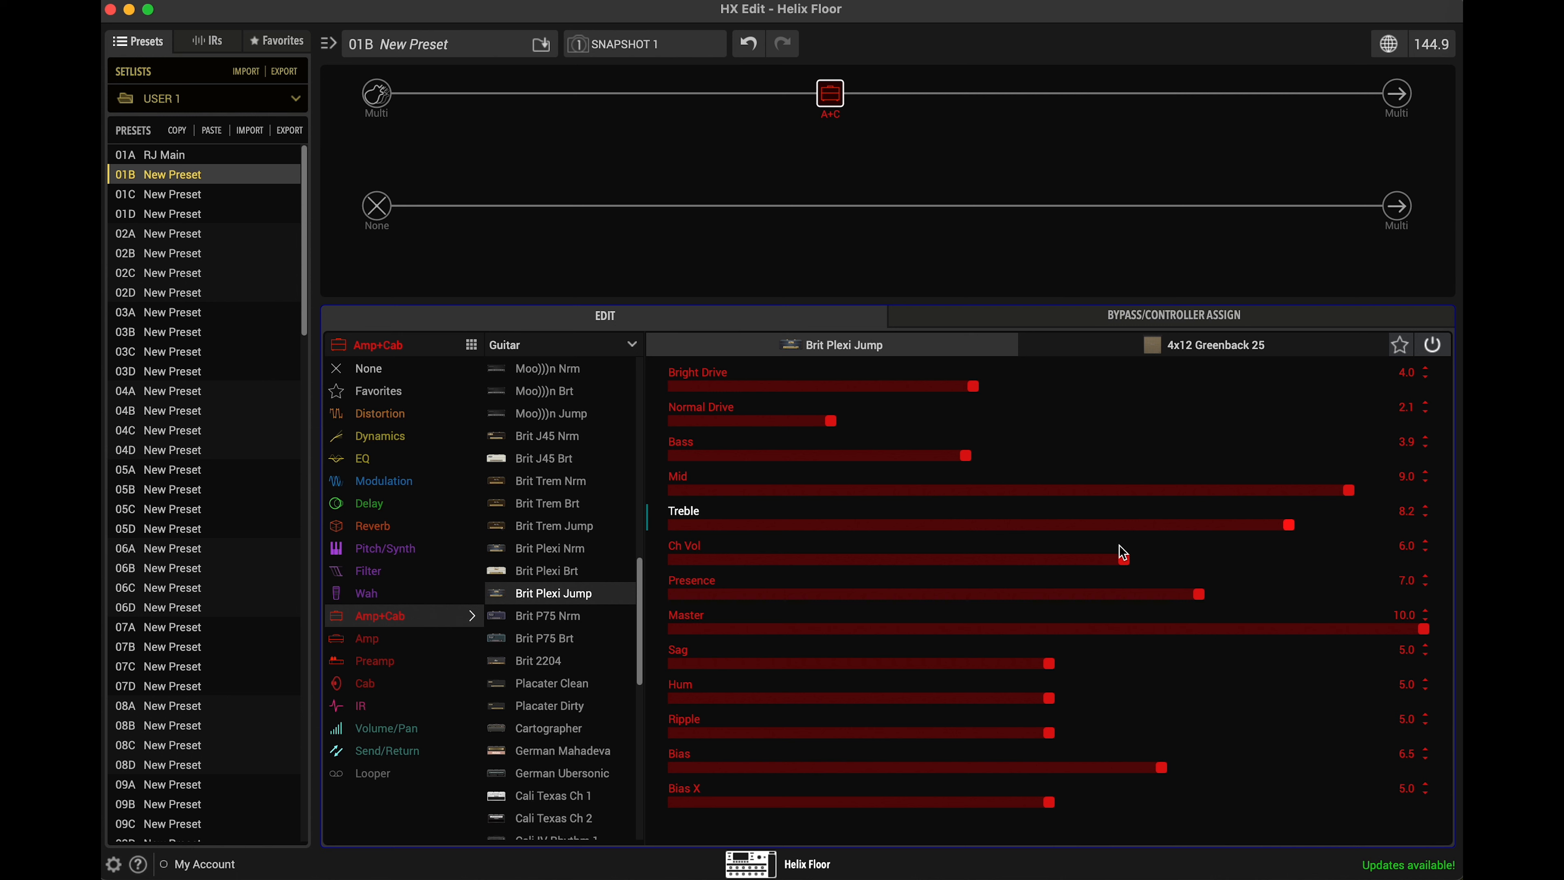
# - Set the amp's Ch Vol to 7.6, and try Normal Drive at 8.4 before returning it to 2.1
pyautogui.moveTo(1124, 560); pyautogui.dragTo(1204, 564)
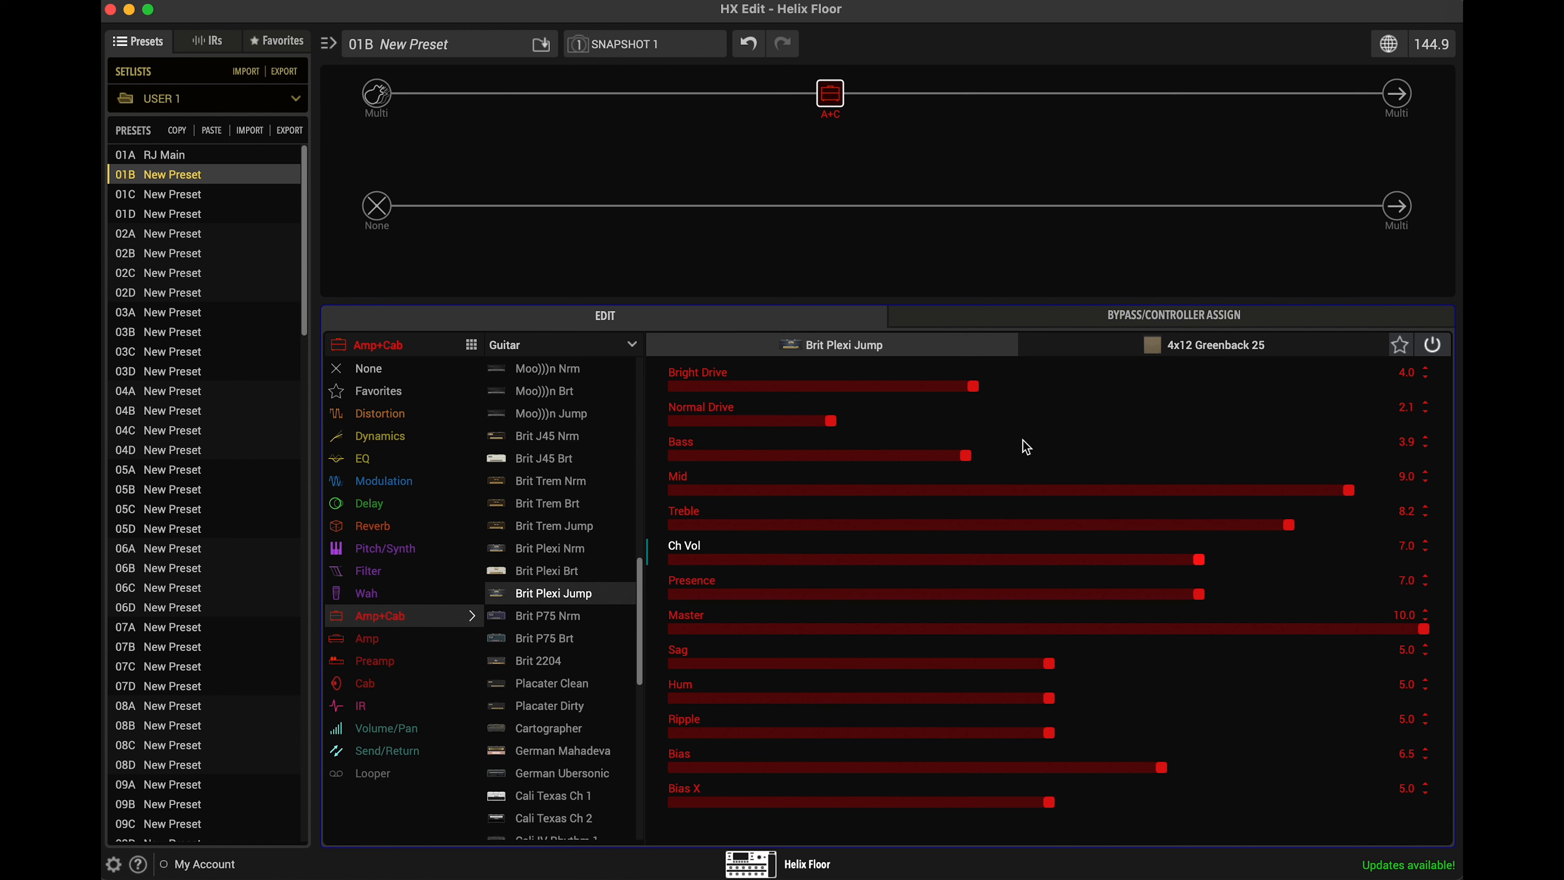
pyautogui.moveTo(1190, 569); pyautogui.dragTo(1247, 573)
pyautogui.moveTo(835, 430); pyautogui.dragTo(1309, 433)
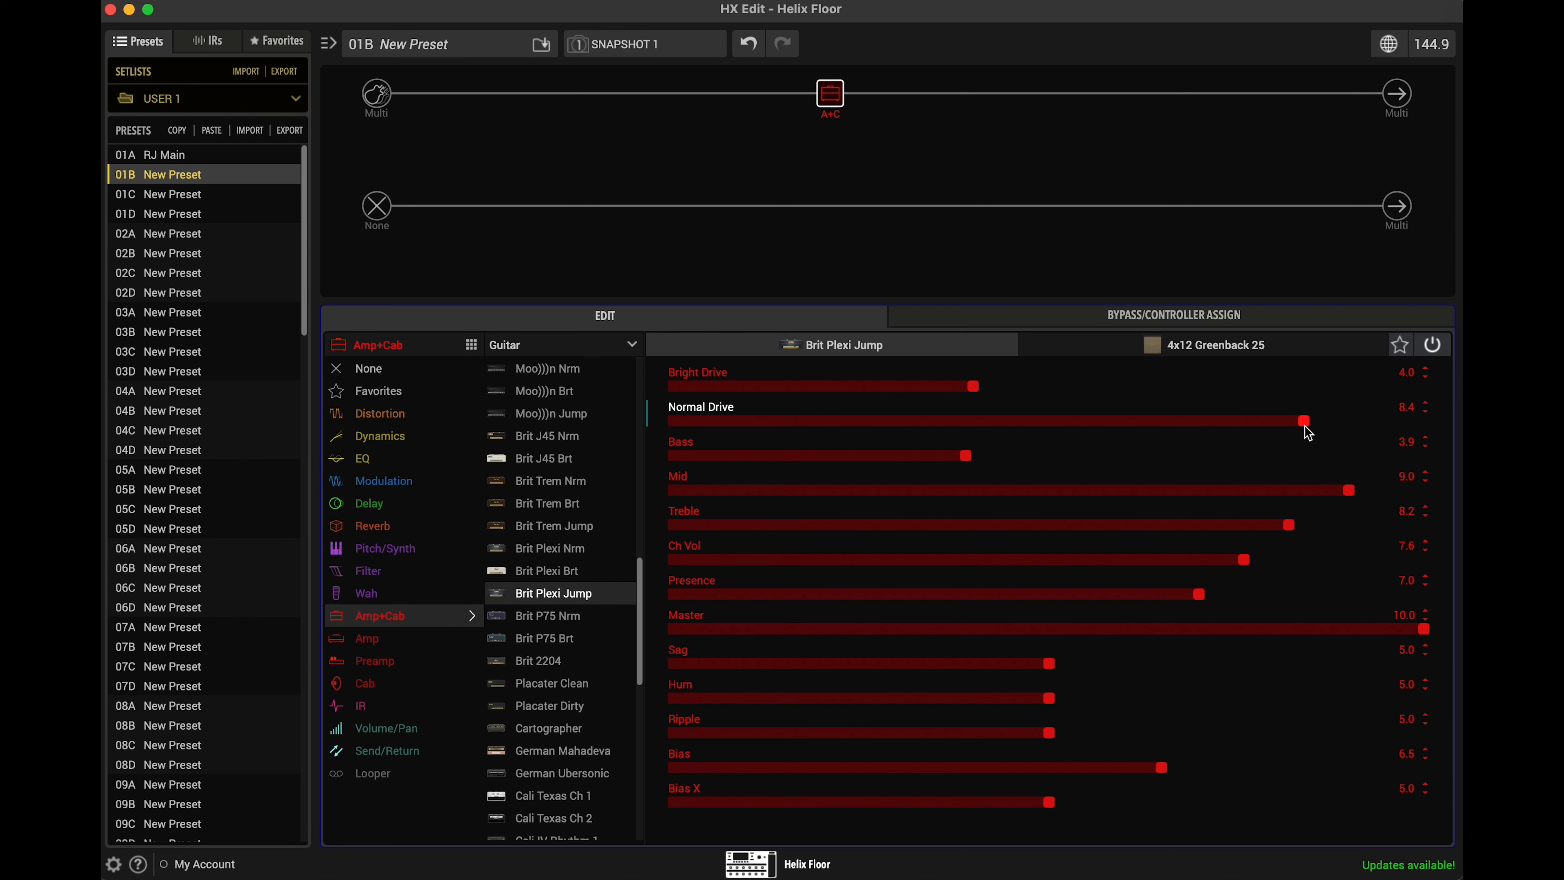
pyautogui.moveTo(1306, 429); pyautogui.dragTo(832, 429)
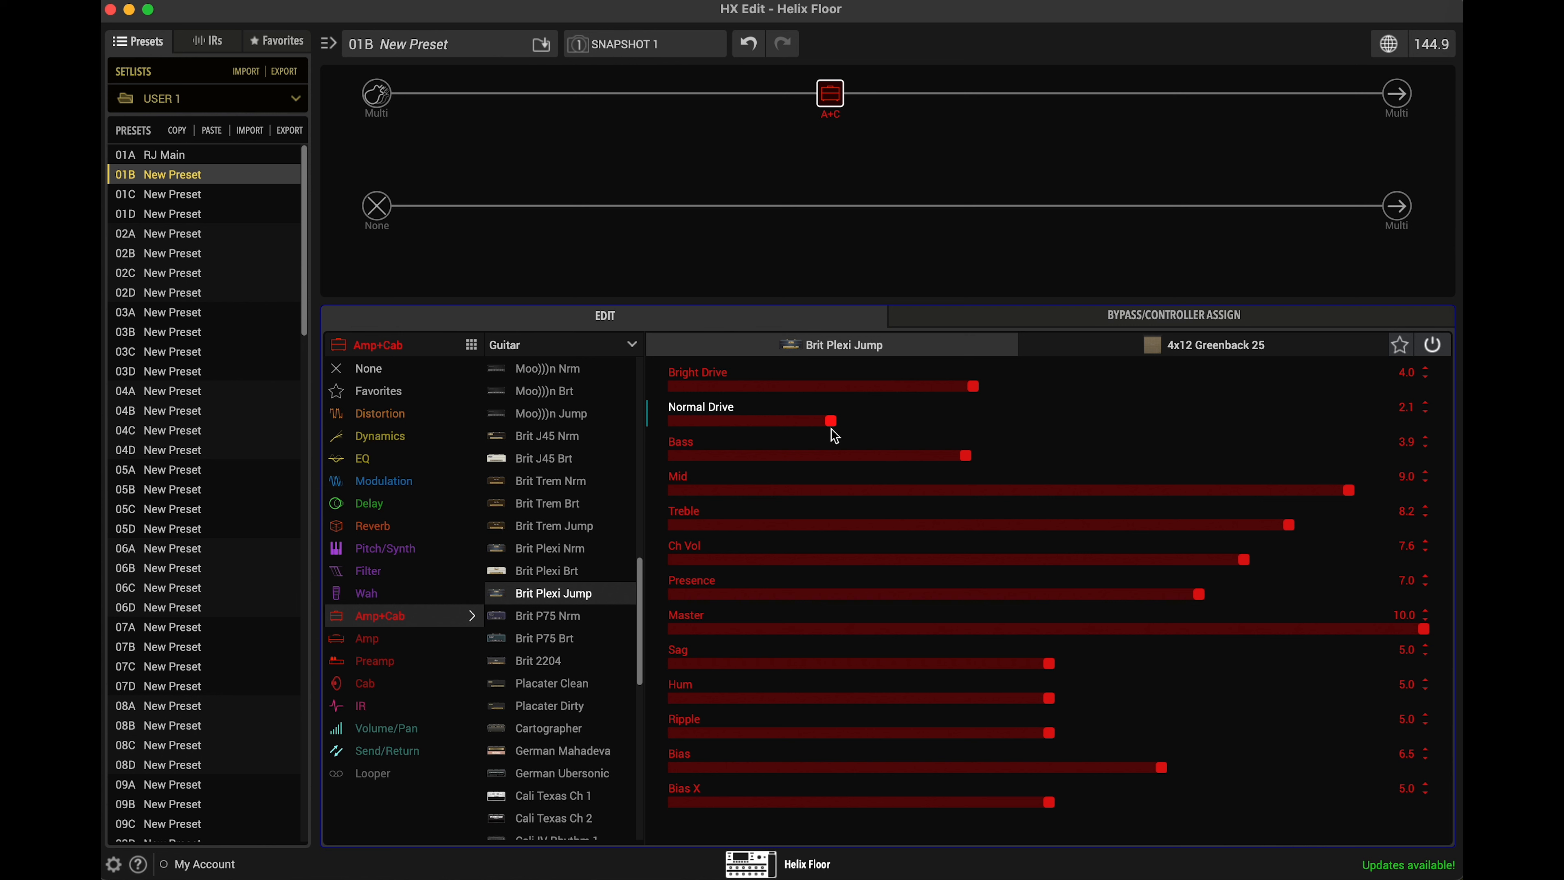
pyautogui.moveTo(787, 425); pyautogui.dragTo(826, 435)
# - Try raising the amp's Normal Drive to 4.7 and 3.8, and bring it down to 3.5
pyautogui.moveTo(826, 431); pyautogui.dragTo(1027, 429)
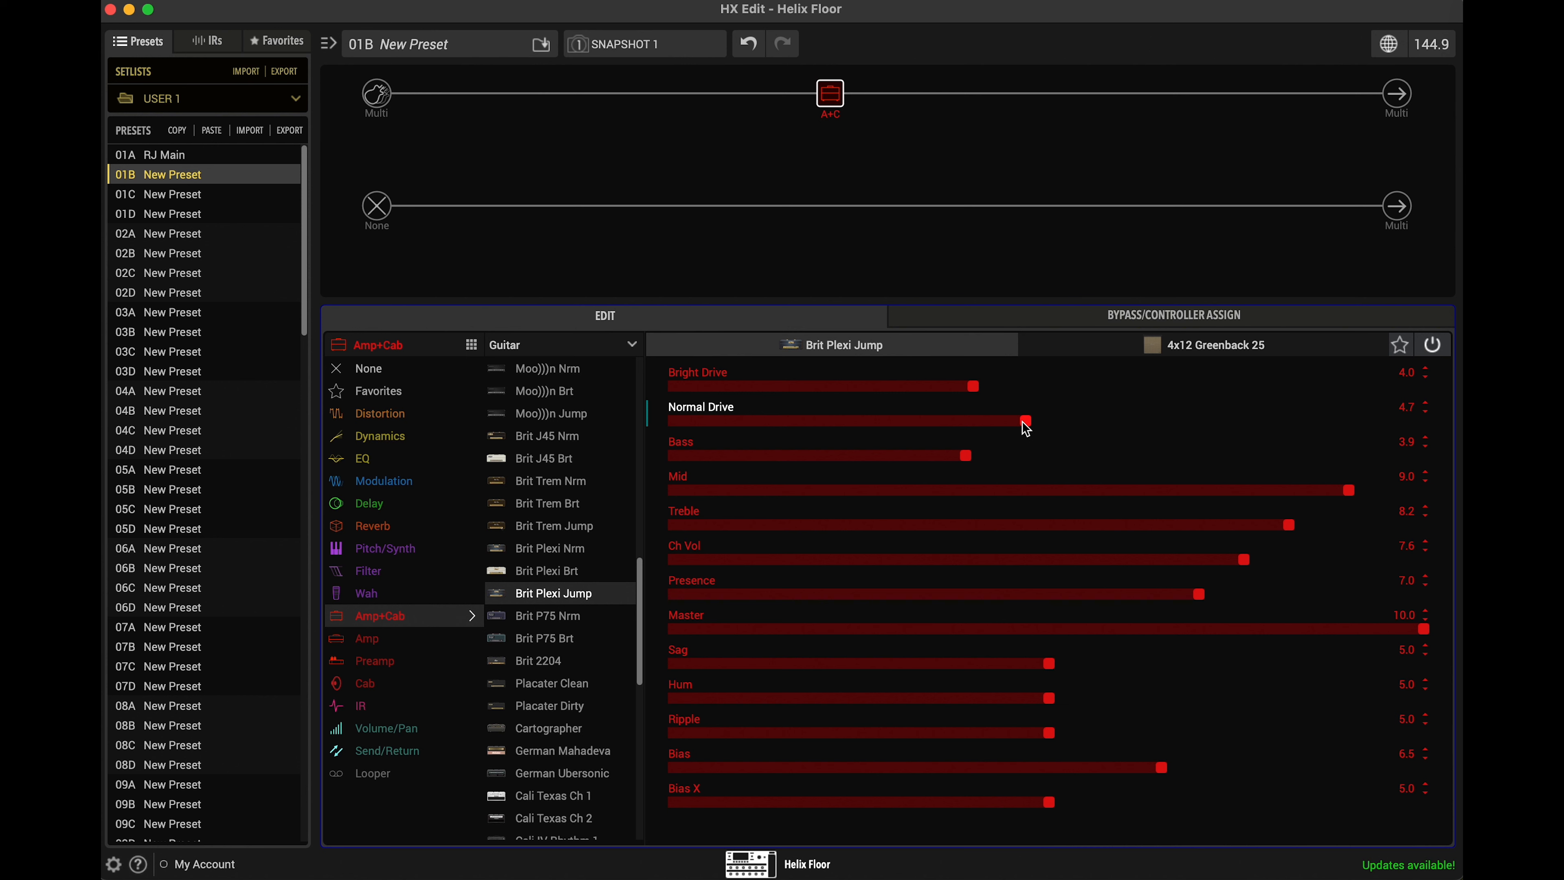
pyautogui.moveTo(1026, 428); pyautogui.dragTo(953, 426)
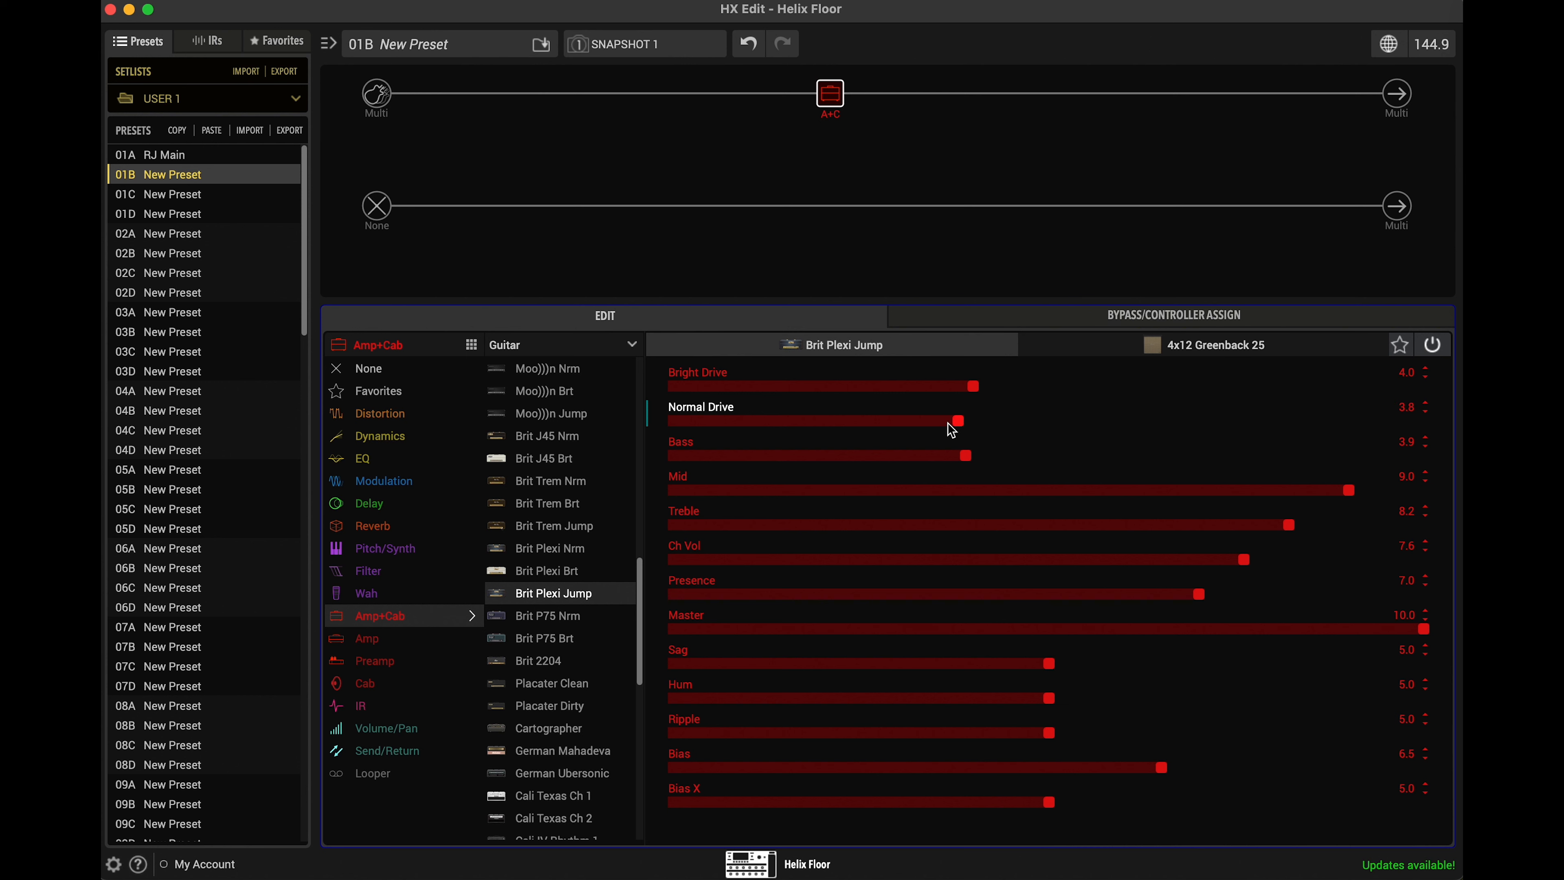
pyautogui.click(975, 394)
pyautogui.moveTo(952, 422); pyautogui.dragTo(939, 427)
pyautogui.click(975, 387)
# - Try the amp's Bright Drive at 4.4, 1.6 and 6.1
pyautogui.moveTo(986, 395); pyautogui.dragTo(1007, 393)
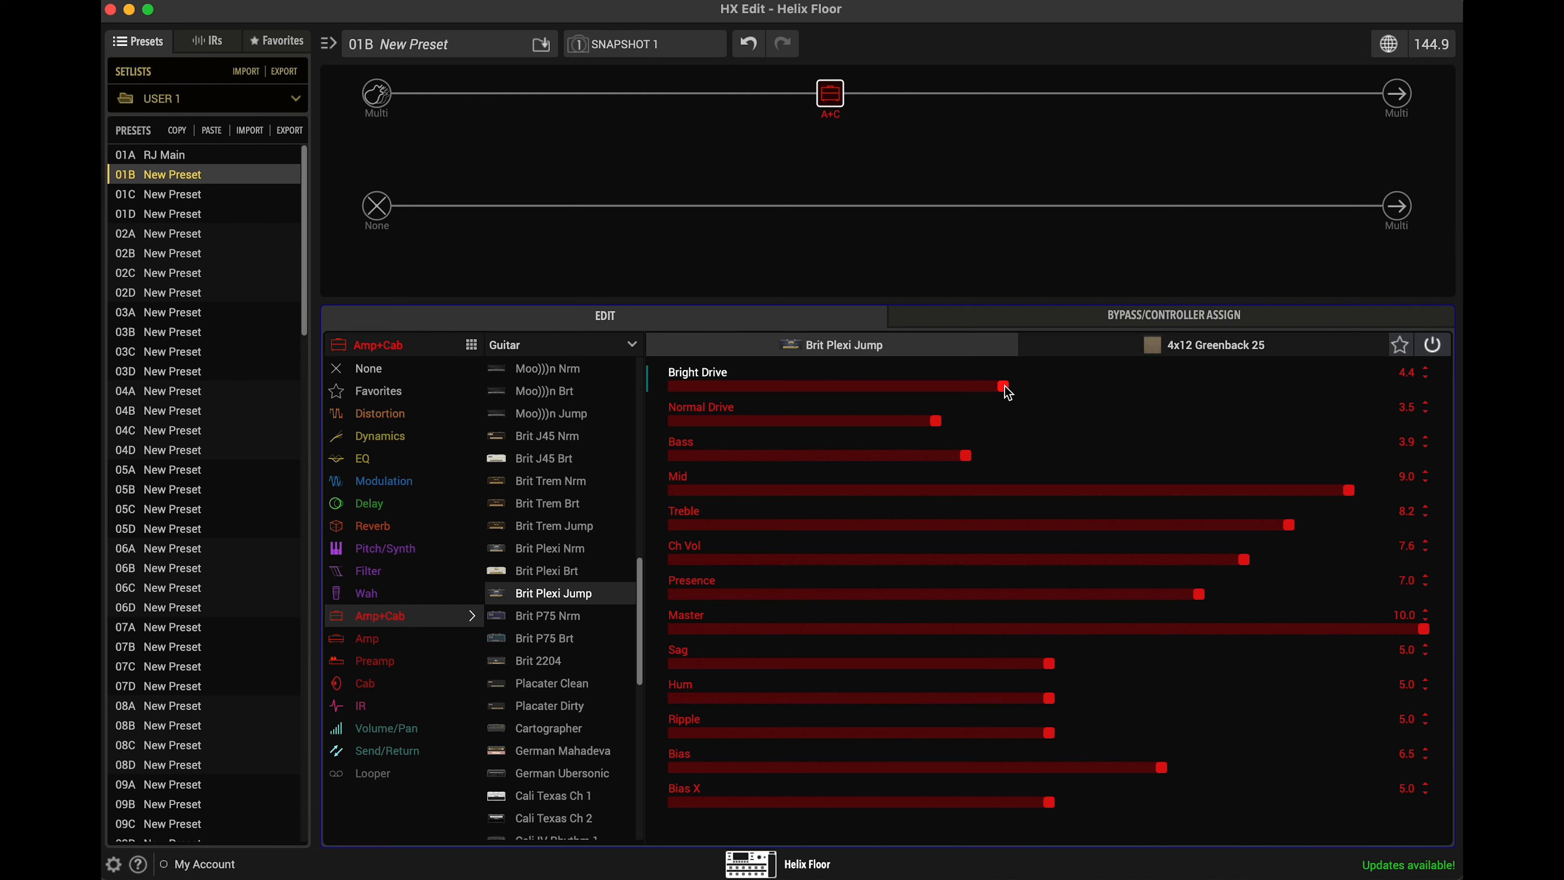
pyautogui.moveTo(1008, 393); pyautogui.dragTo(799, 372)
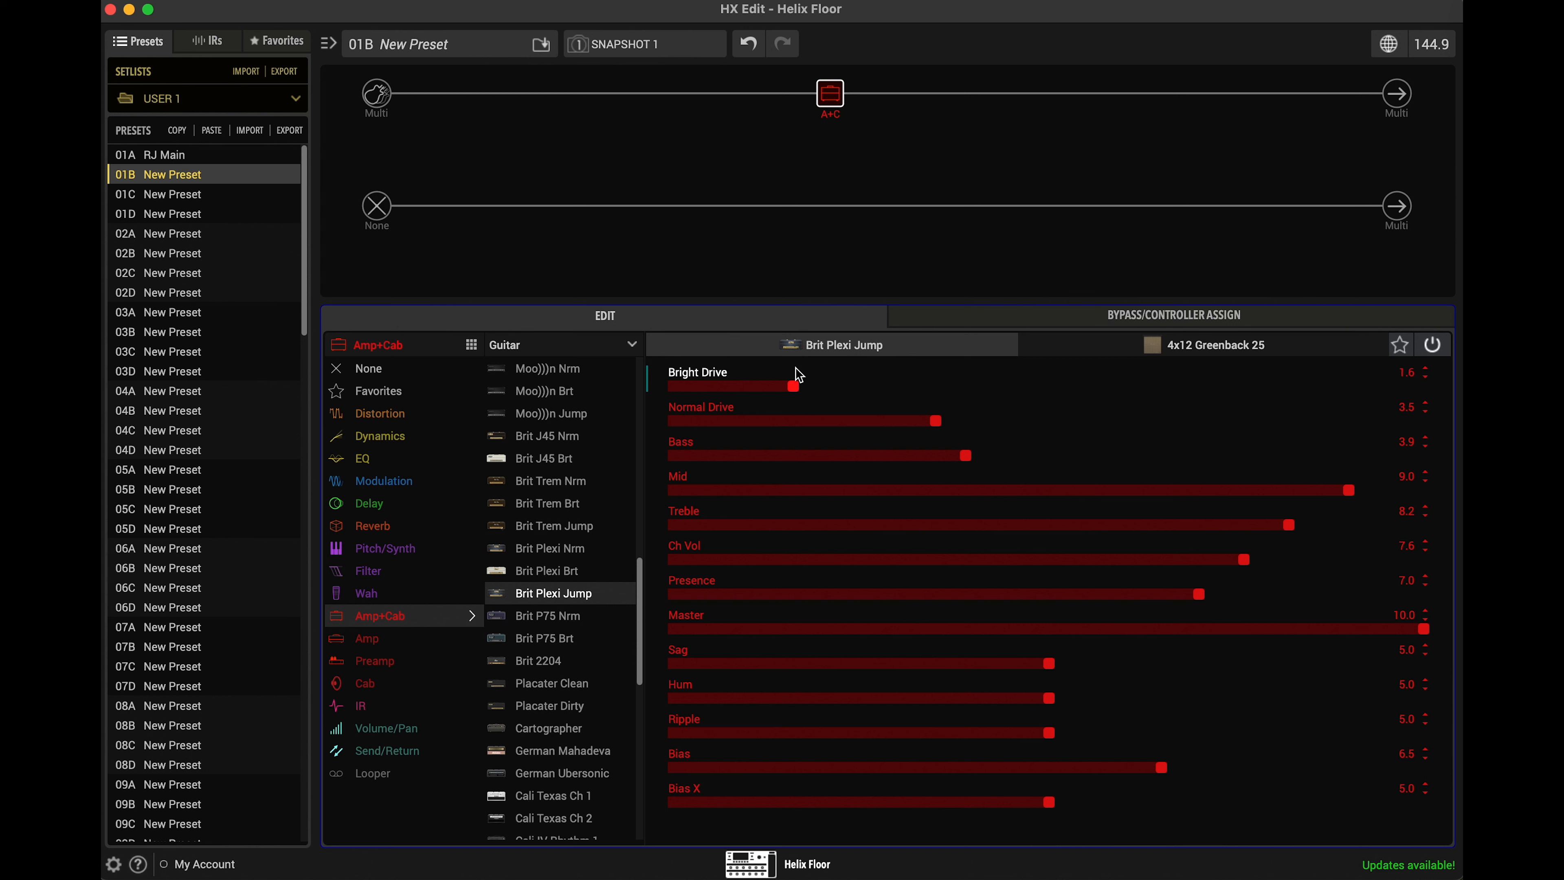
pyautogui.moveTo(796, 387); pyautogui.dragTo(1128, 409)
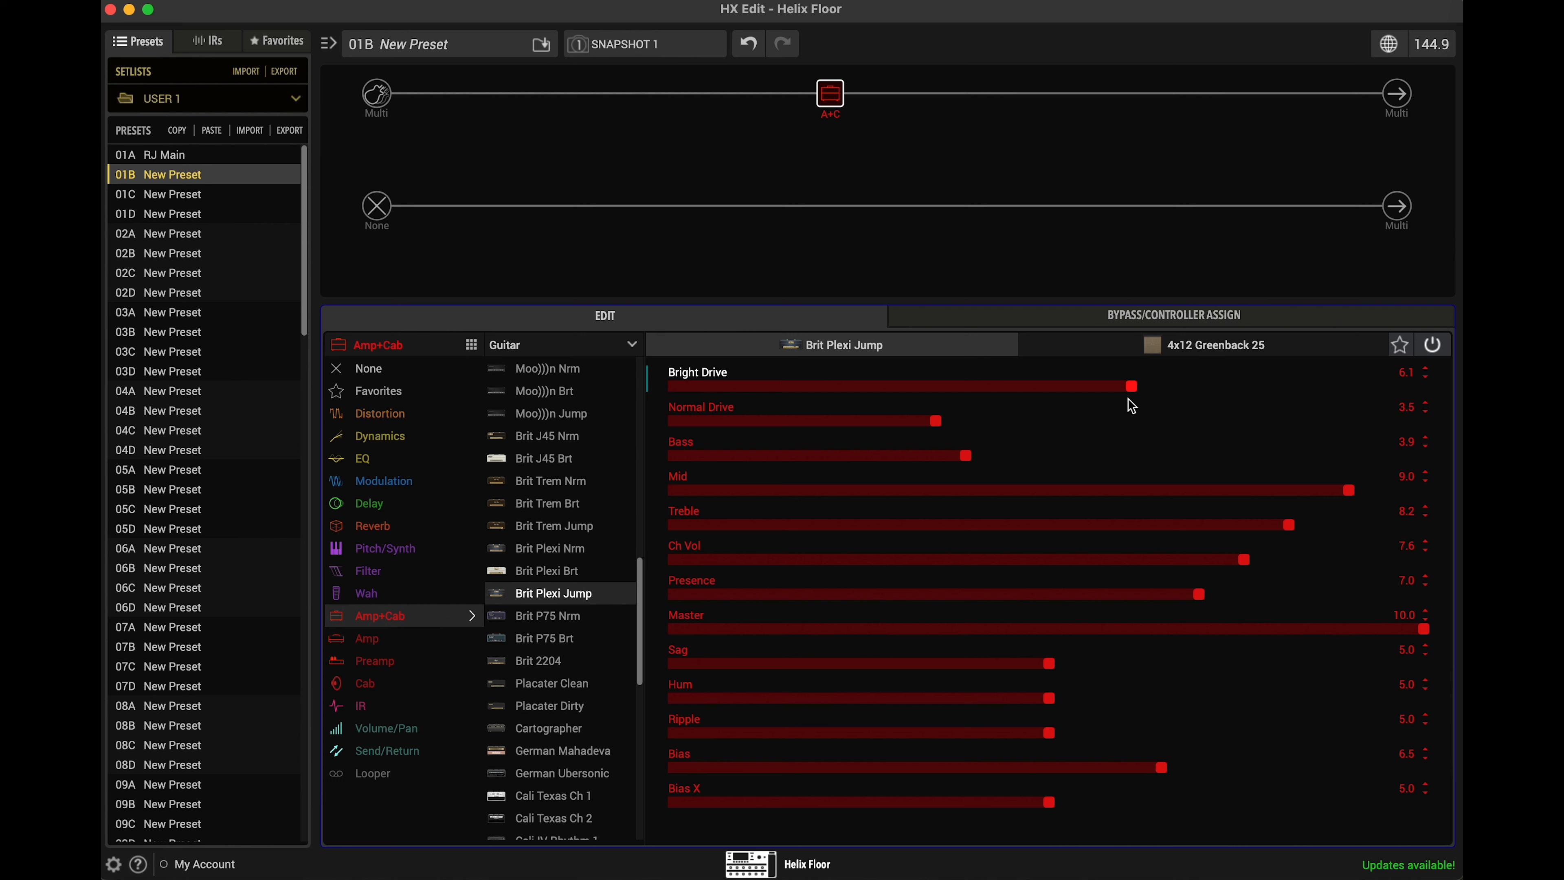
# - Set the amp's Bright Drive to 5.3, Bass to 3.5 and Normal Drive to 2.2
pyautogui.moveTo(936, 422); pyautogui.dragTo(868, 430)
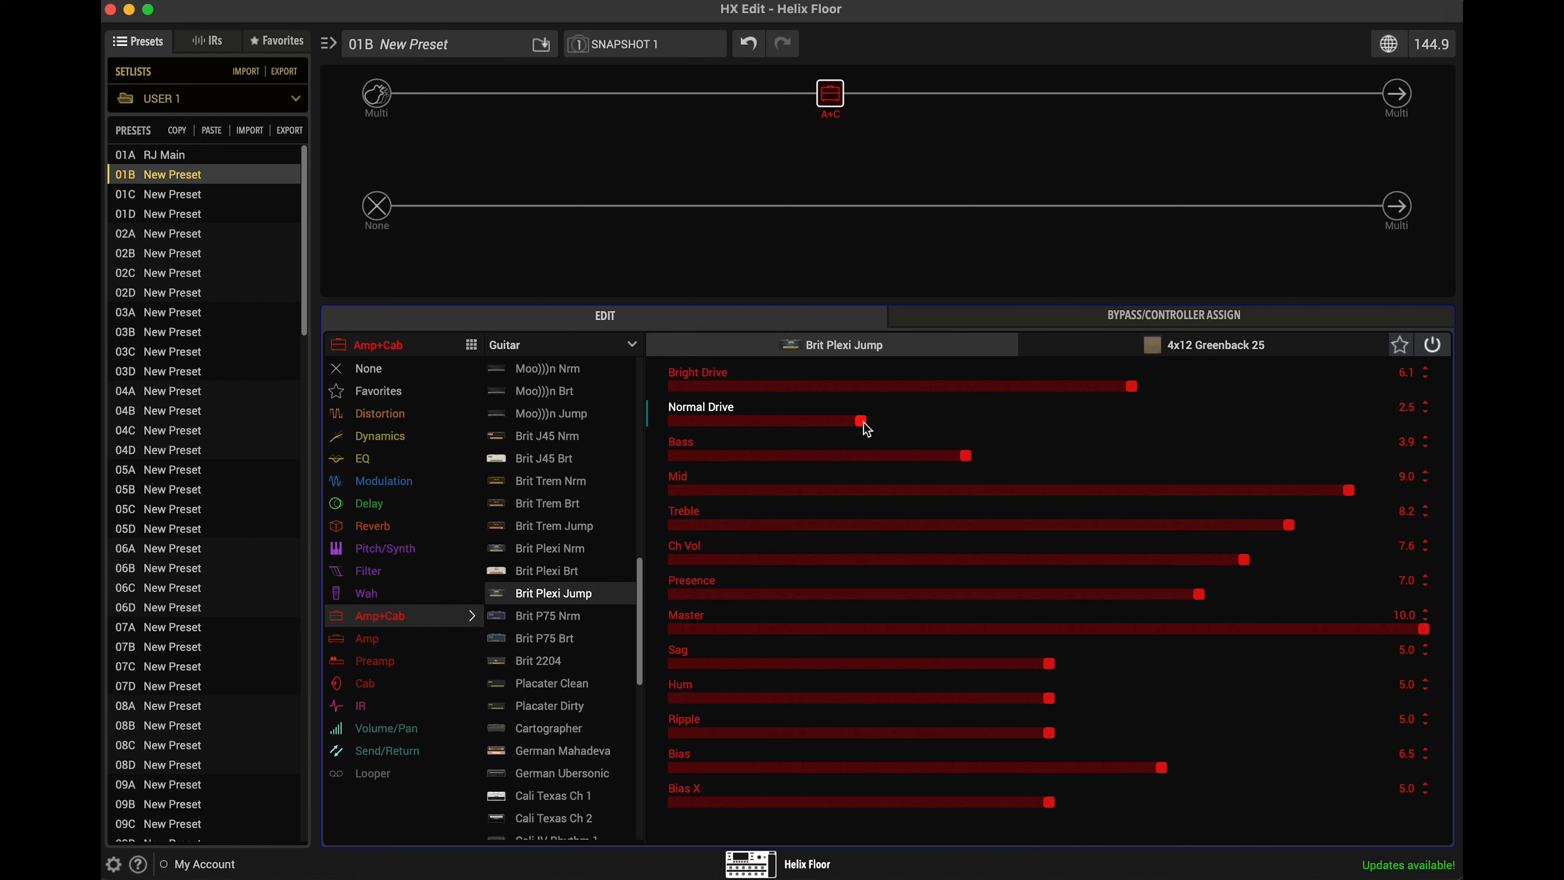
pyautogui.moveTo(1134, 388); pyautogui.dragTo(1076, 399)
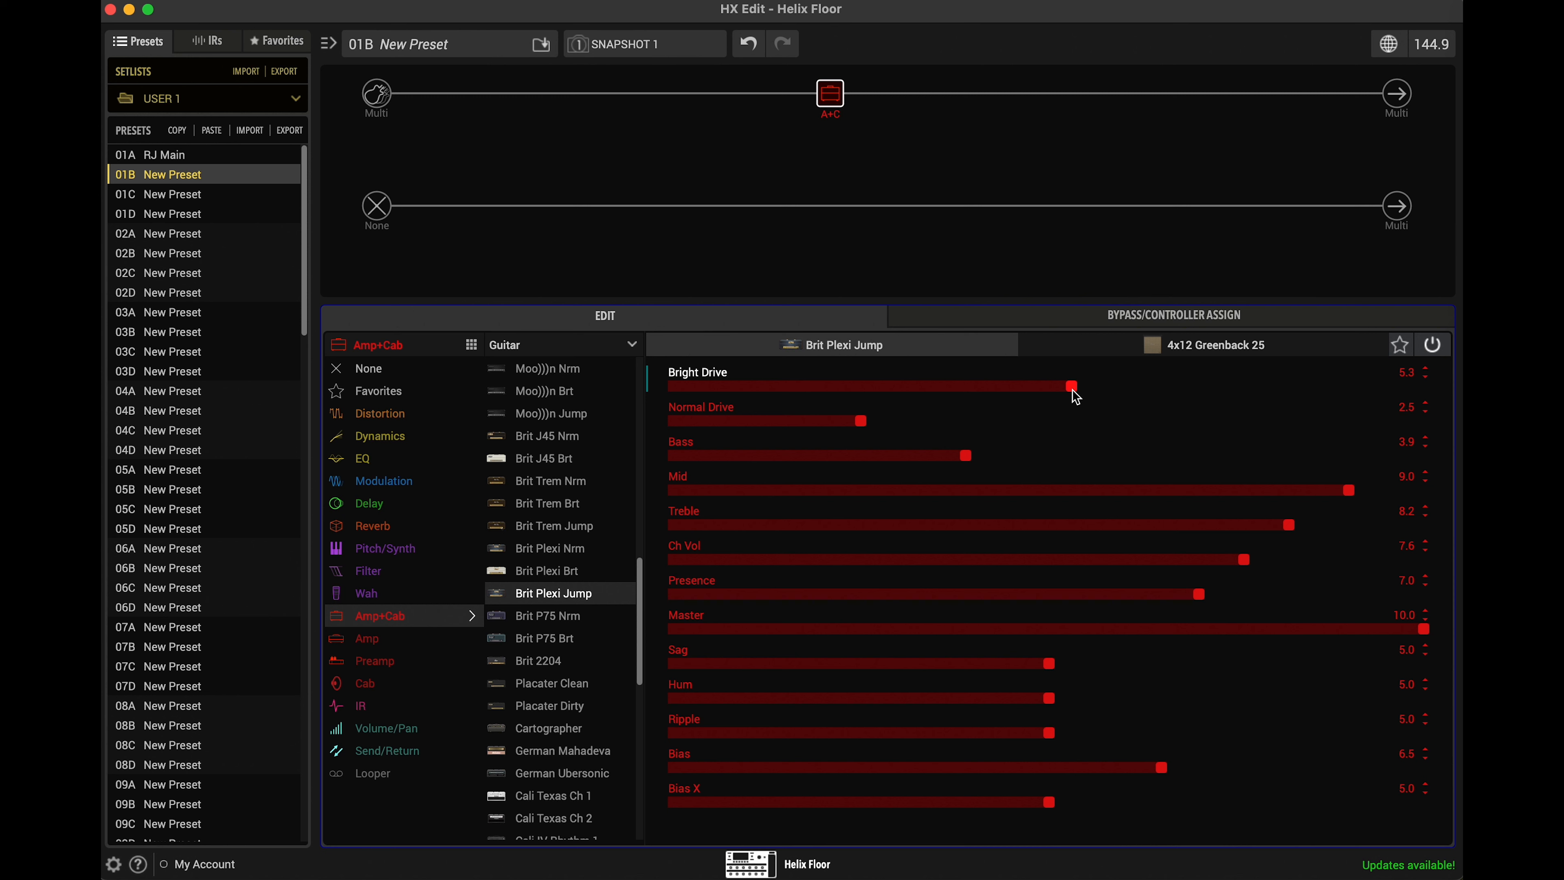
pyautogui.moveTo(966, 456); pyautogui.dragTo(936, 456)
pyautogui.click(859, 423)
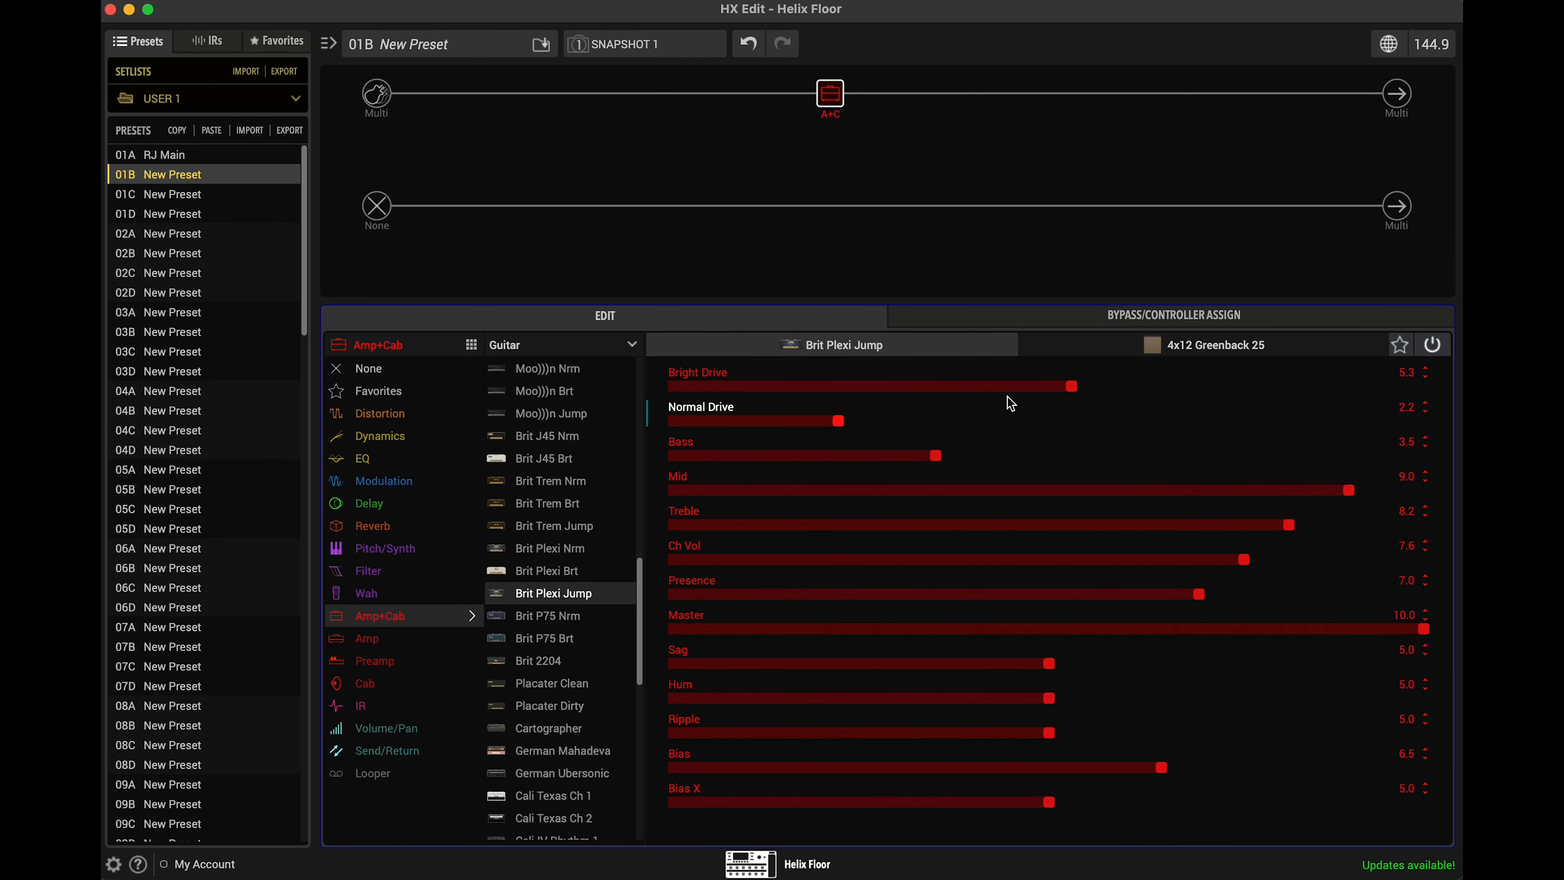
# - Move the microphone on the 4x12 Greenback 25 cab closer to the speaker's centre, at position 2.2
pyautogui.click(1196, 338)
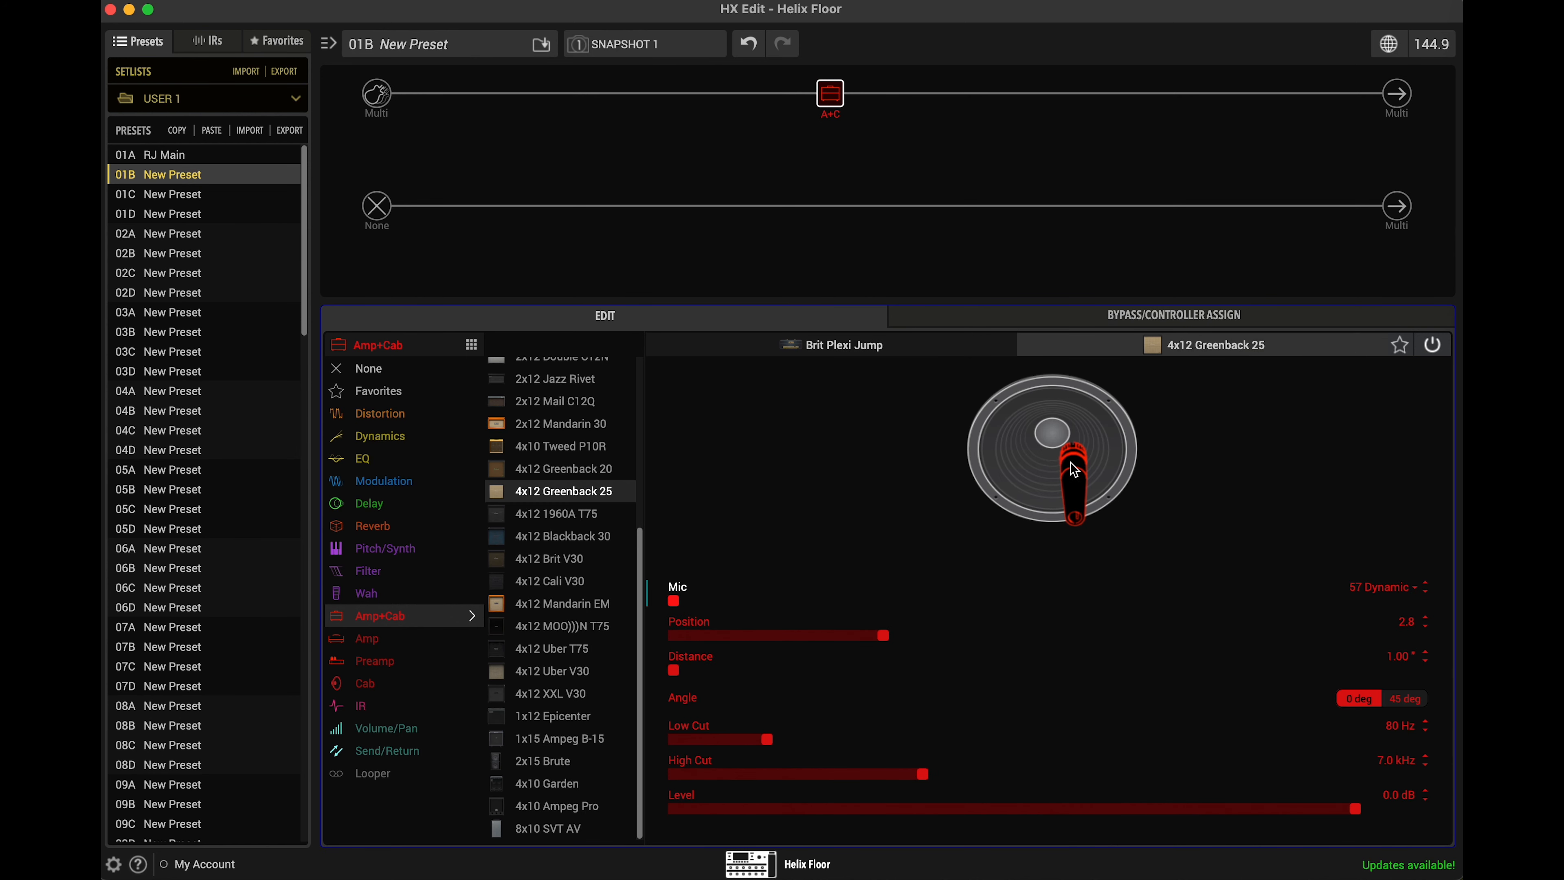
pyautogui.moveTo(1077, 462); pyautogui.dragTo(1071, 460)
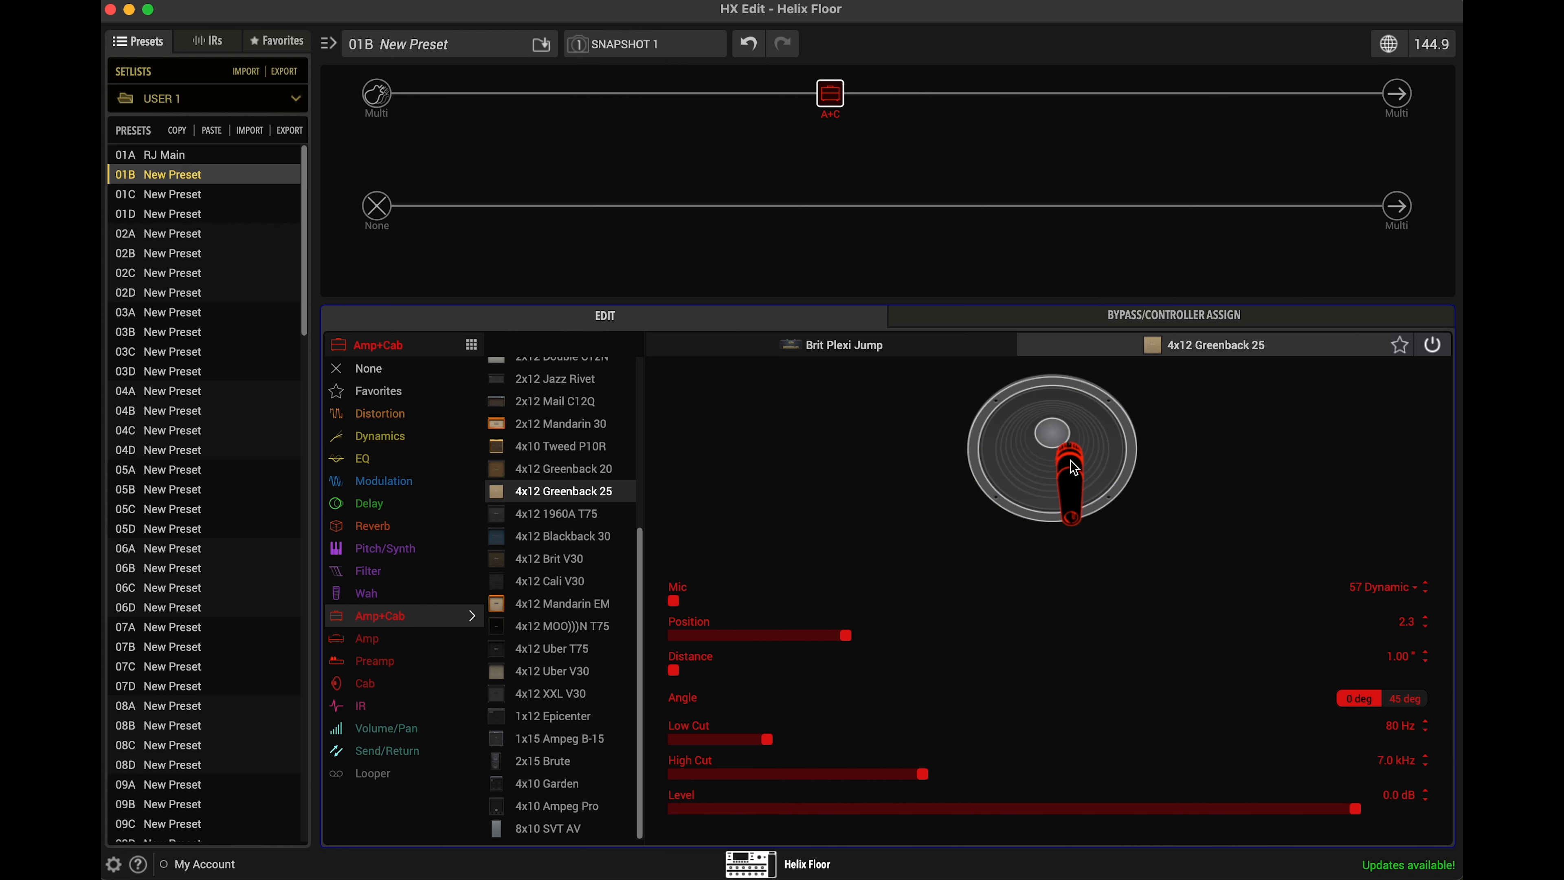
pyautogui.click(1070, 459)
# - Try the 906 Dynamic mic on the cab and switch back to the 57 Dynamic
pyautogui.click(1386, 590)
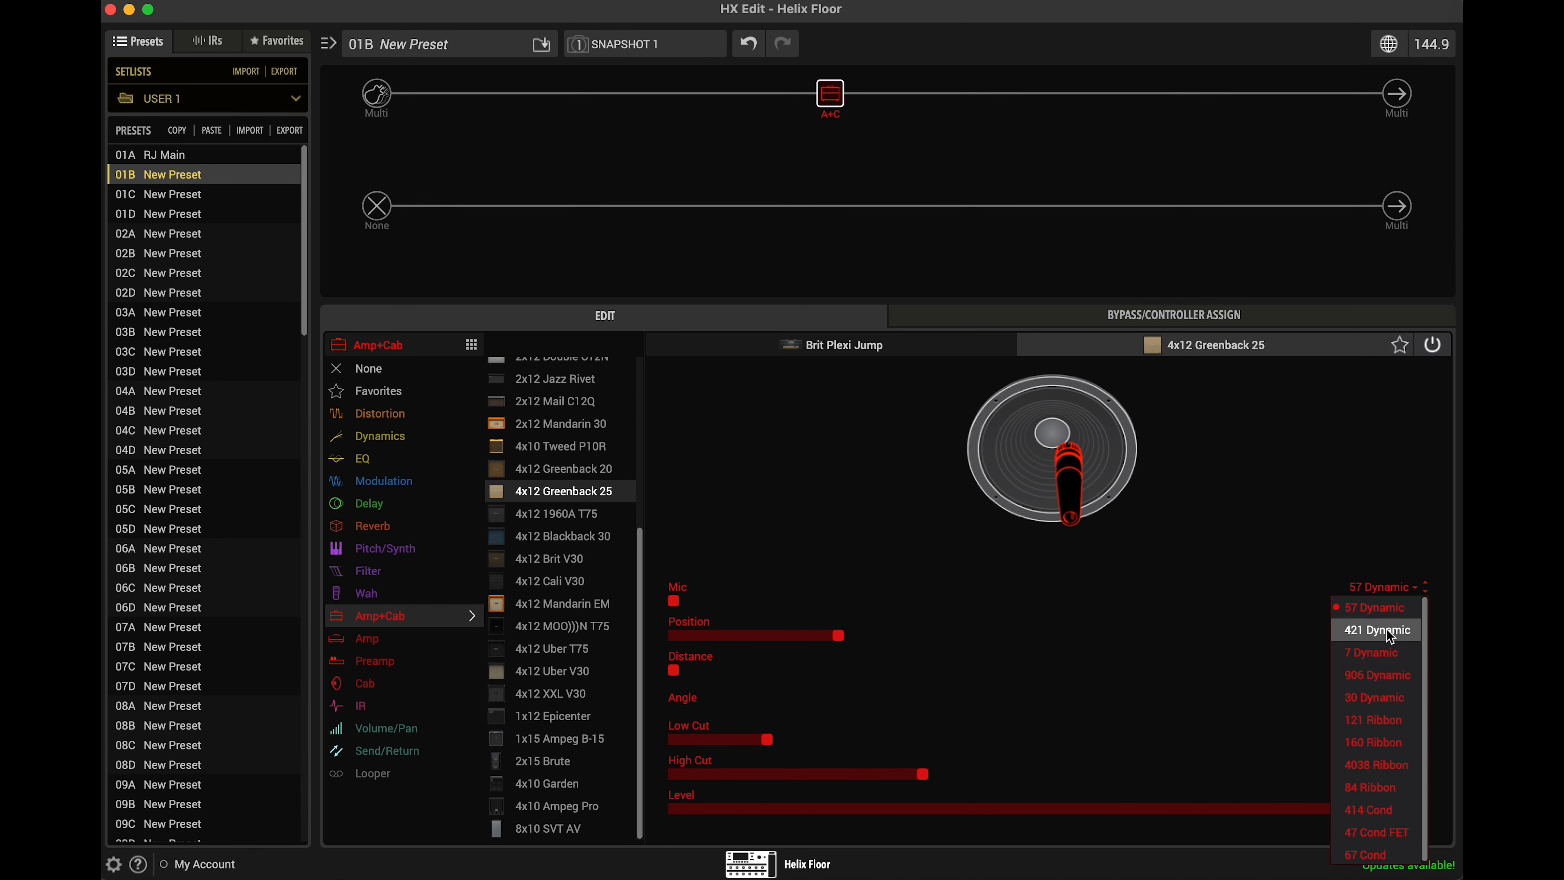
pyautogui.click(1376, 676)
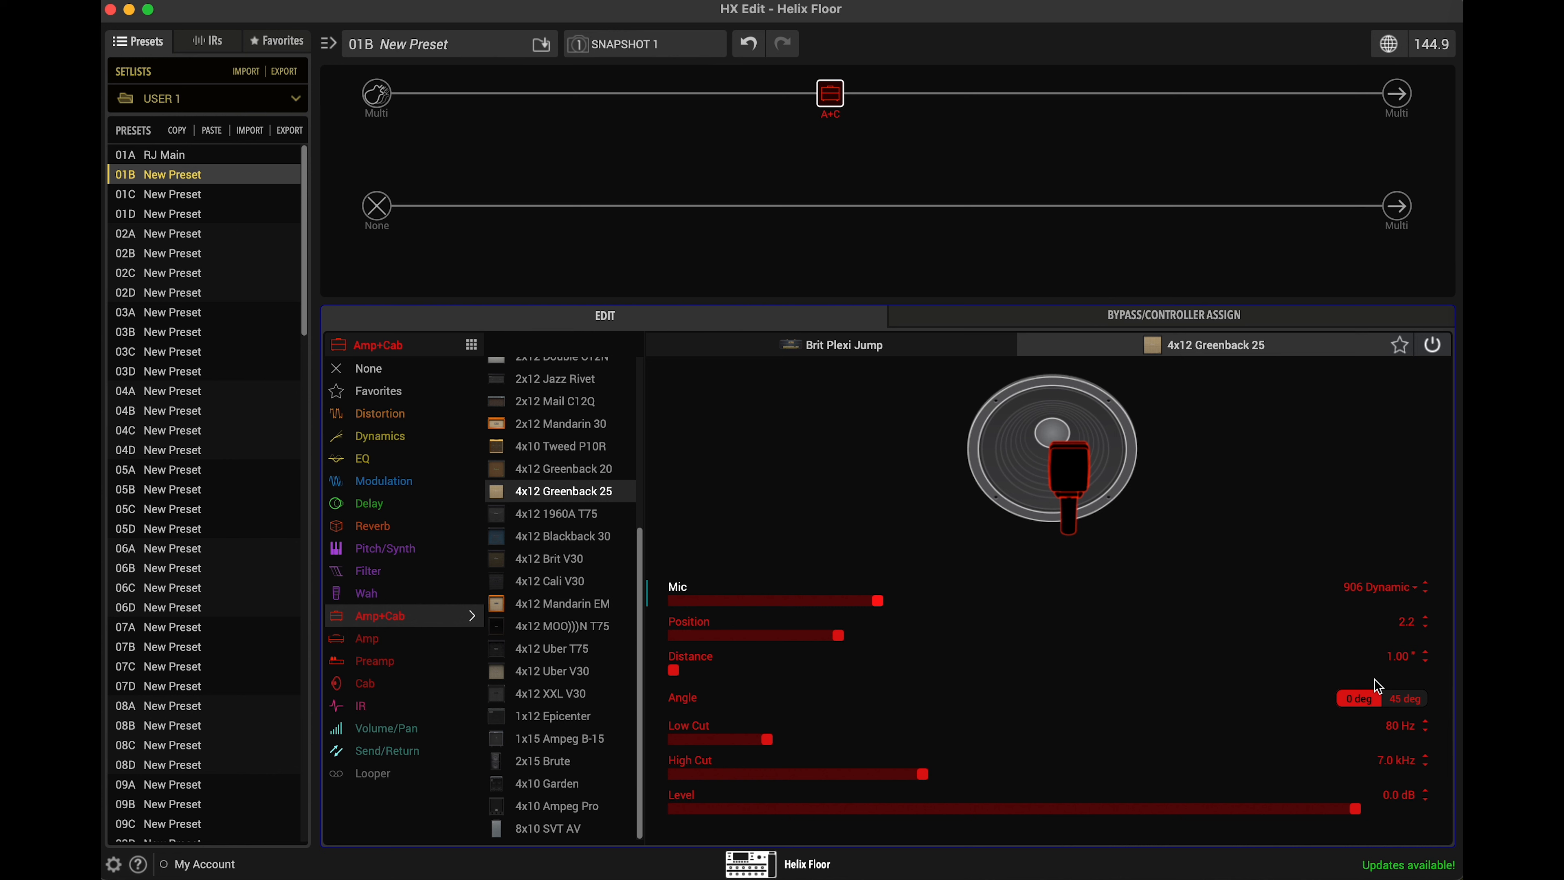
pyautogui.click(1386, 589)
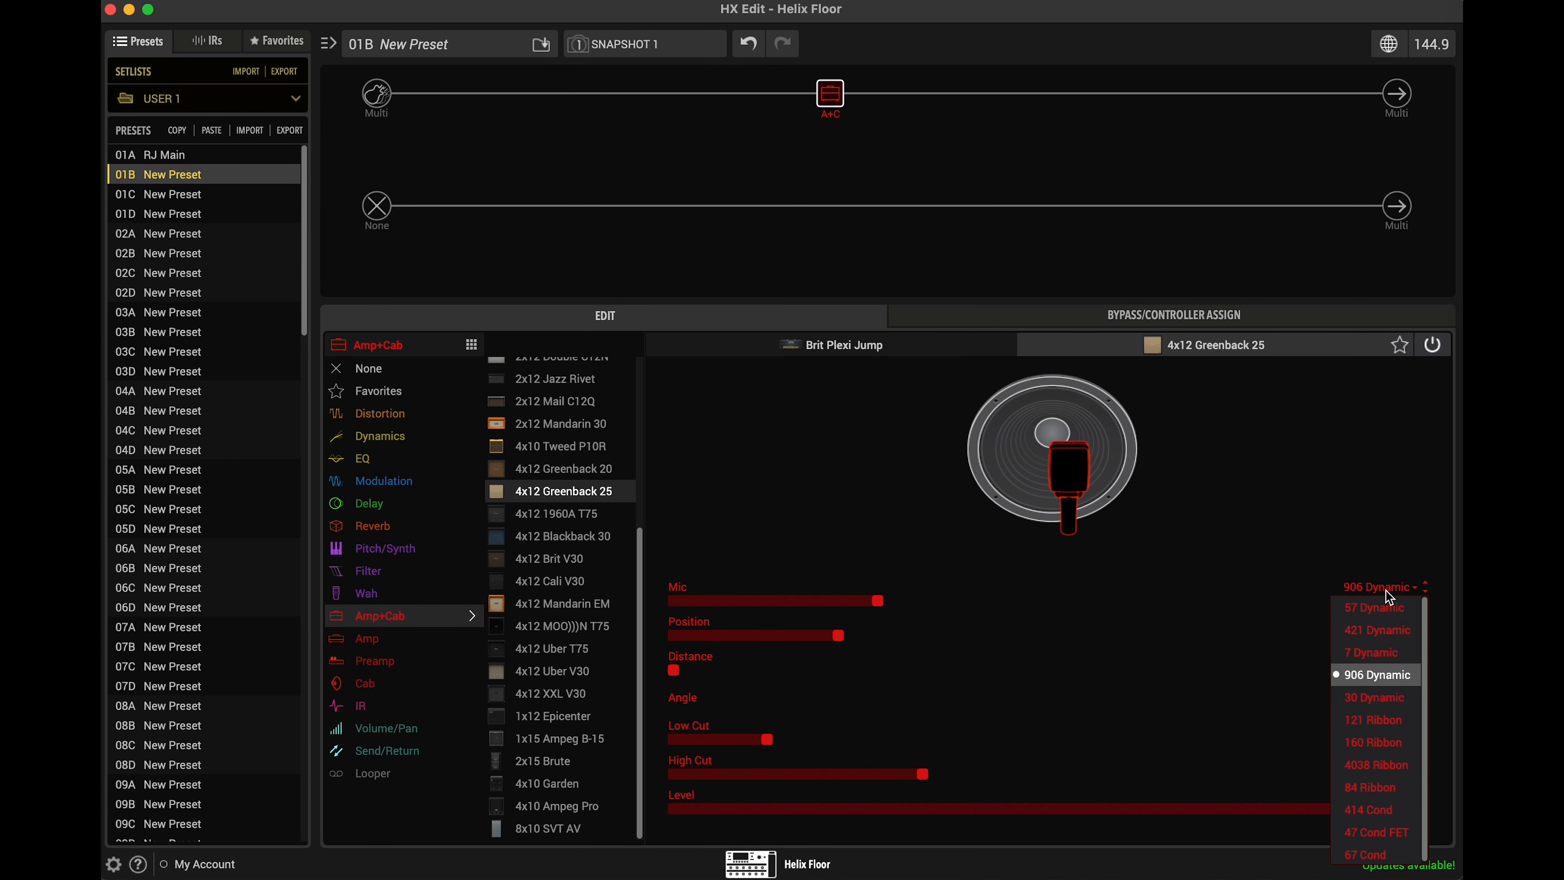
pyautogui.click(1381, 607)
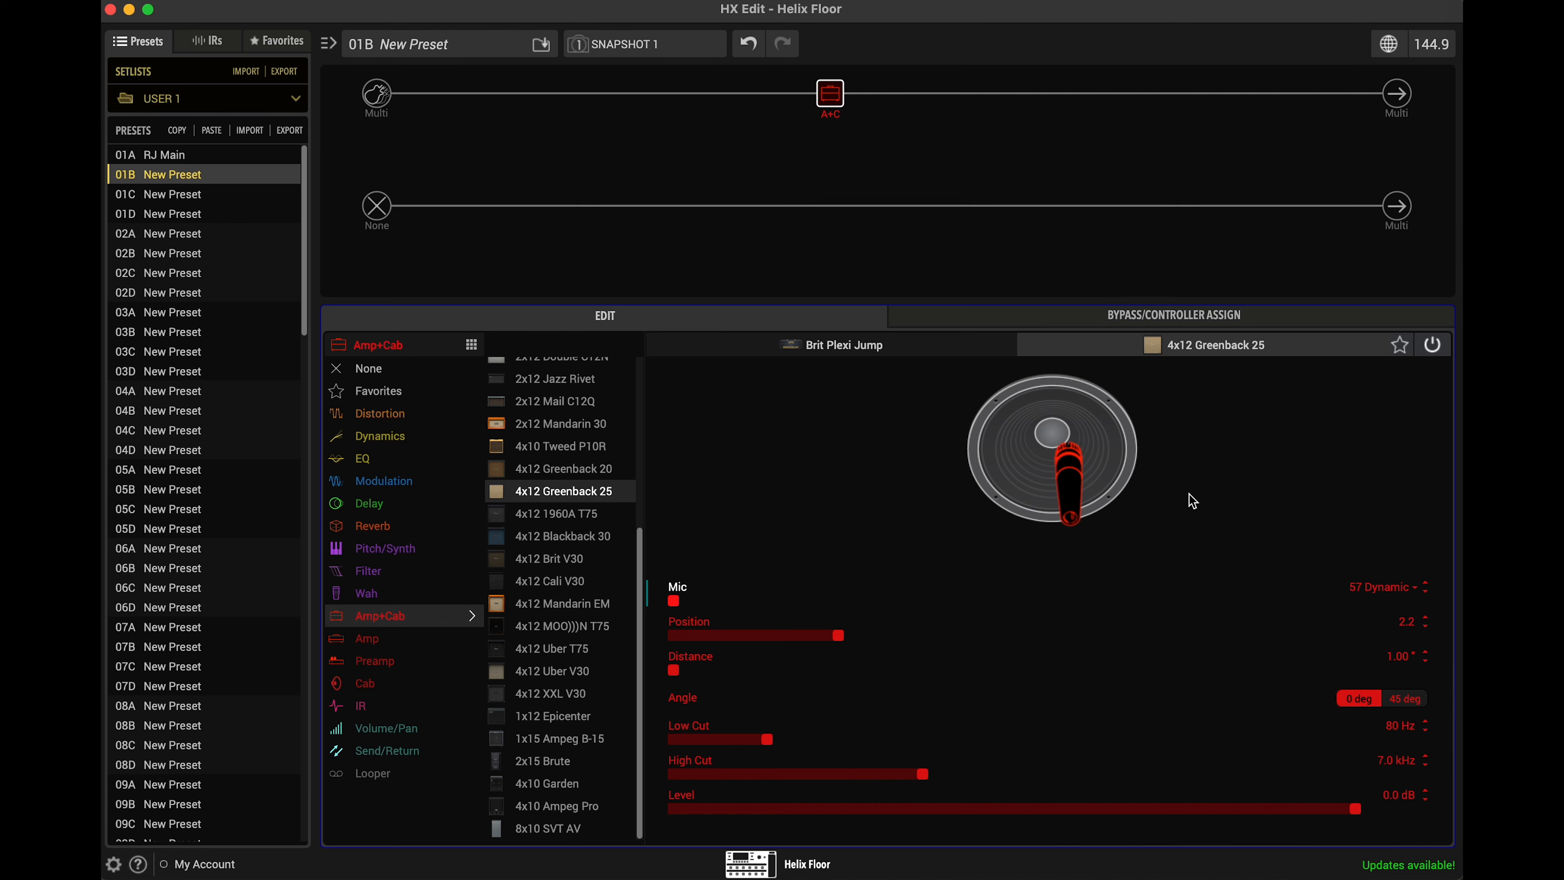
# - Add a mono Dynamic Hall reverb after the amp and cab block, with Decay at 0.9 sec and Mix at 20%
pyautogui.click(835, 346)
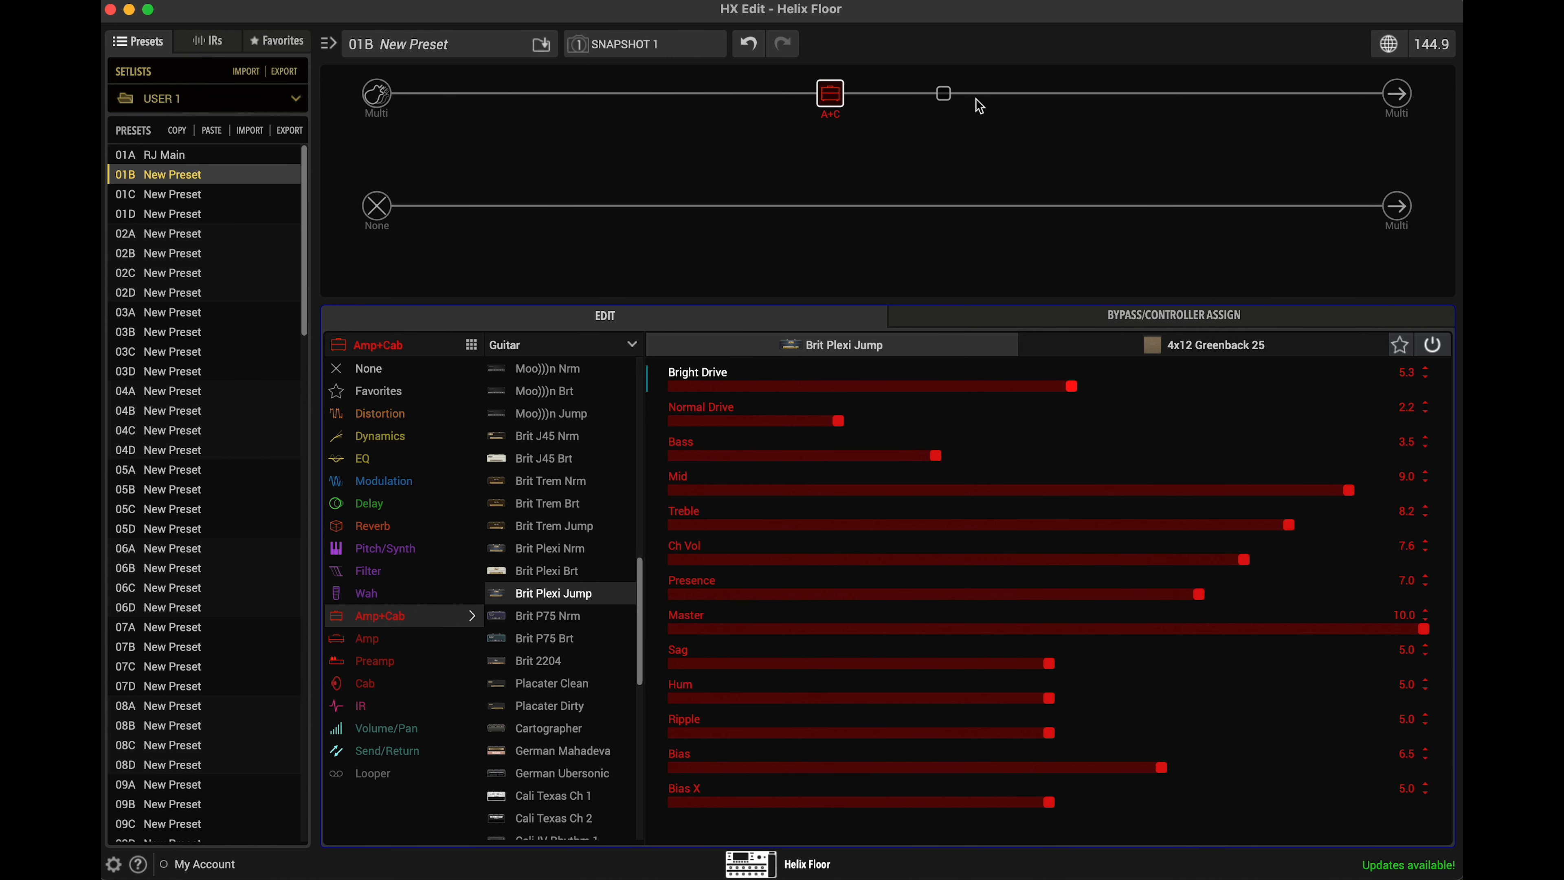
pyautogui.click(946, 93)
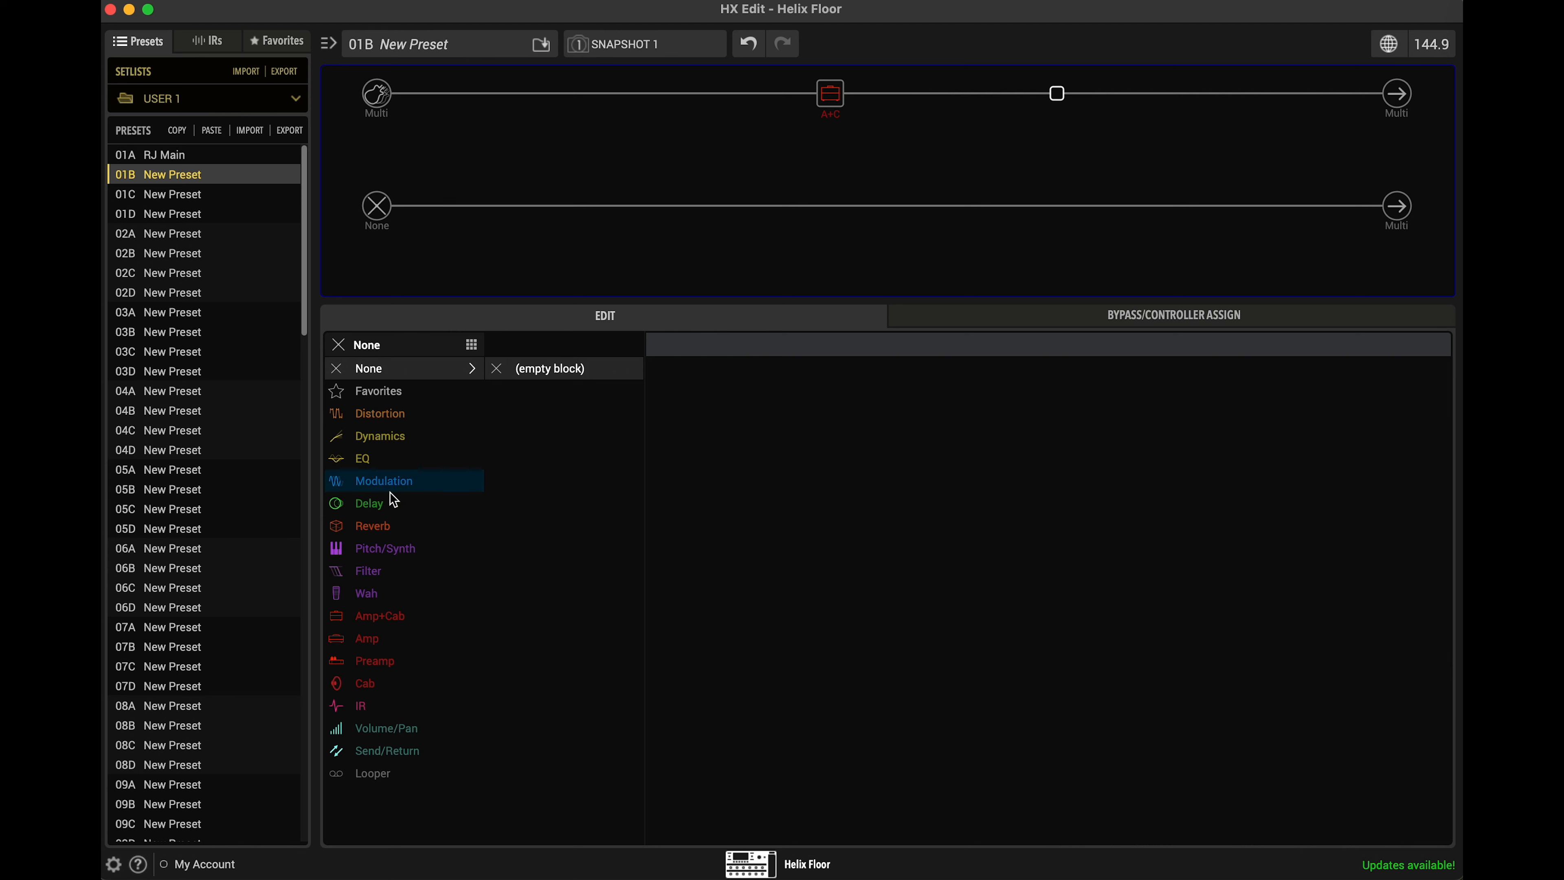
pyautogui.click(369, 526)
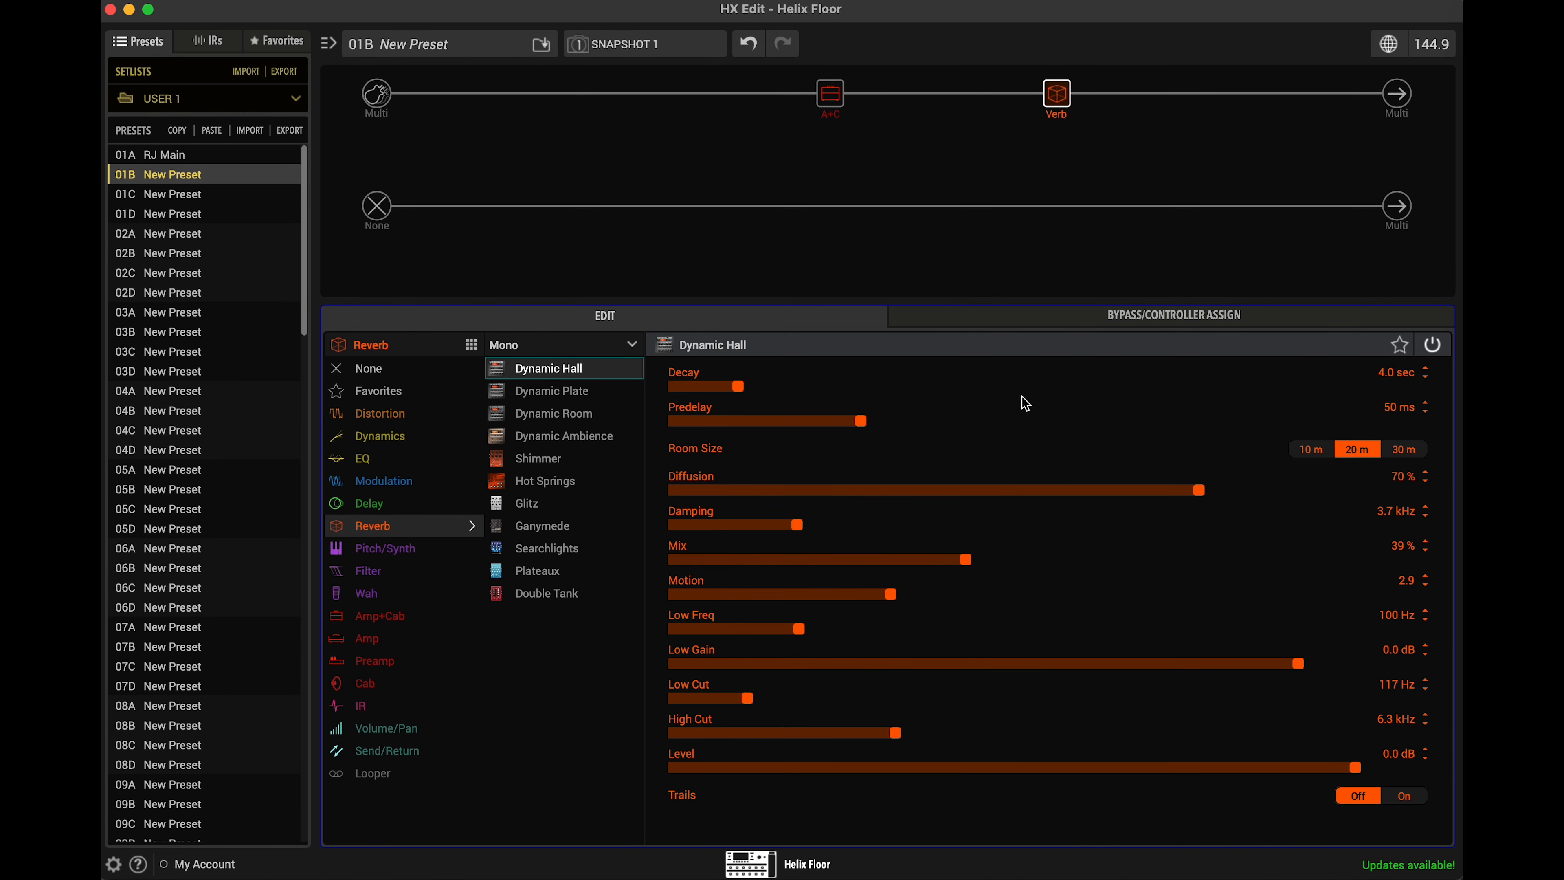
pyautogui.moveTo(745, 387); pyautogui.dragTo(691, 396)
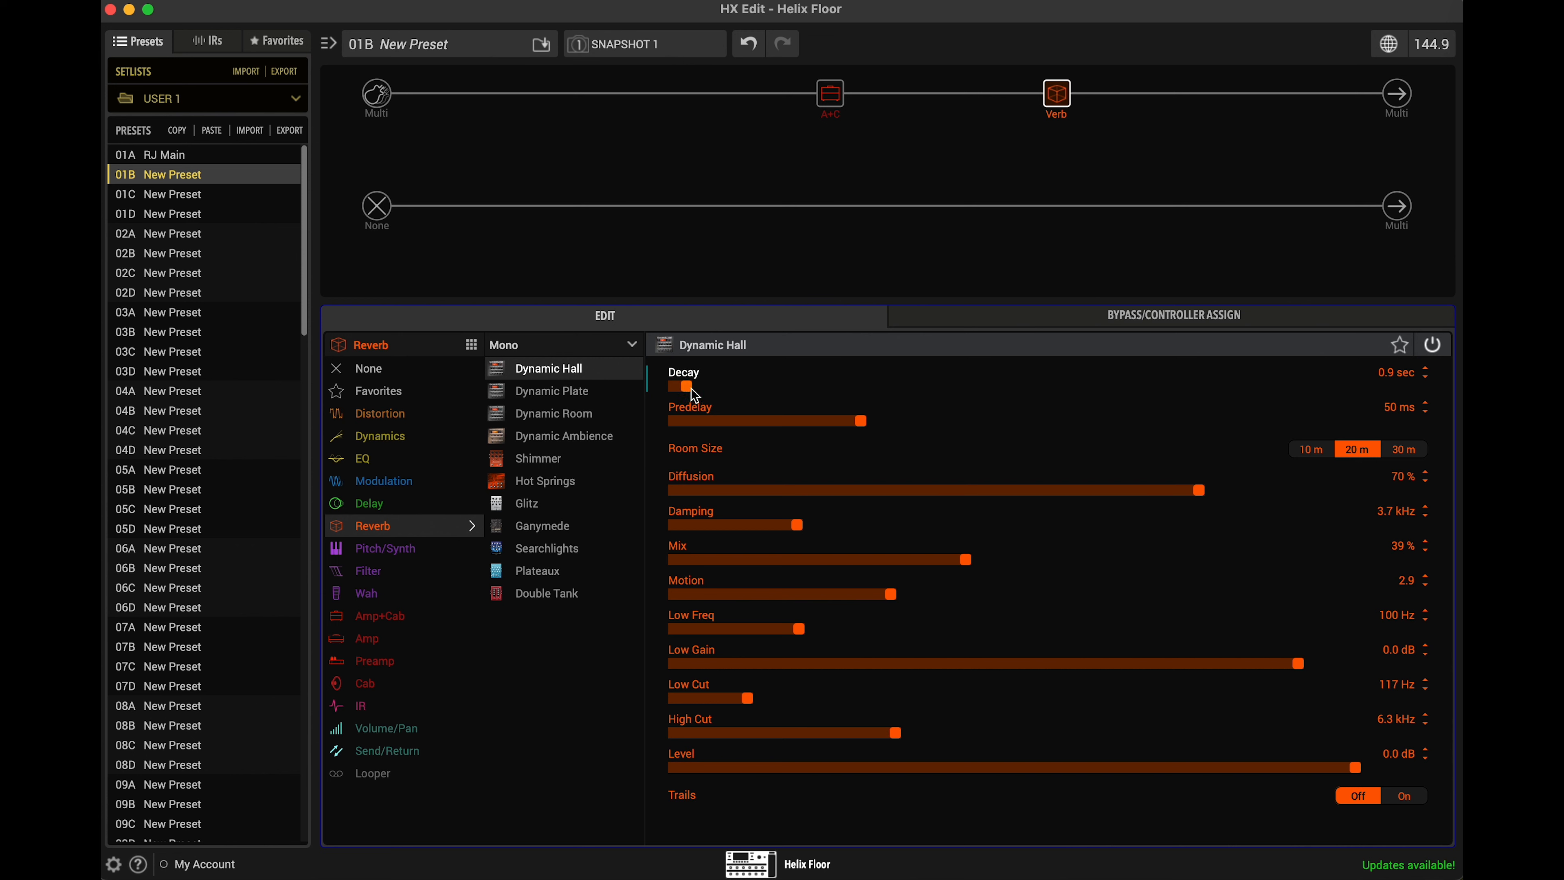
pyautogui.moveTo(968, 559); pyautogui.dragTo(830, 558)
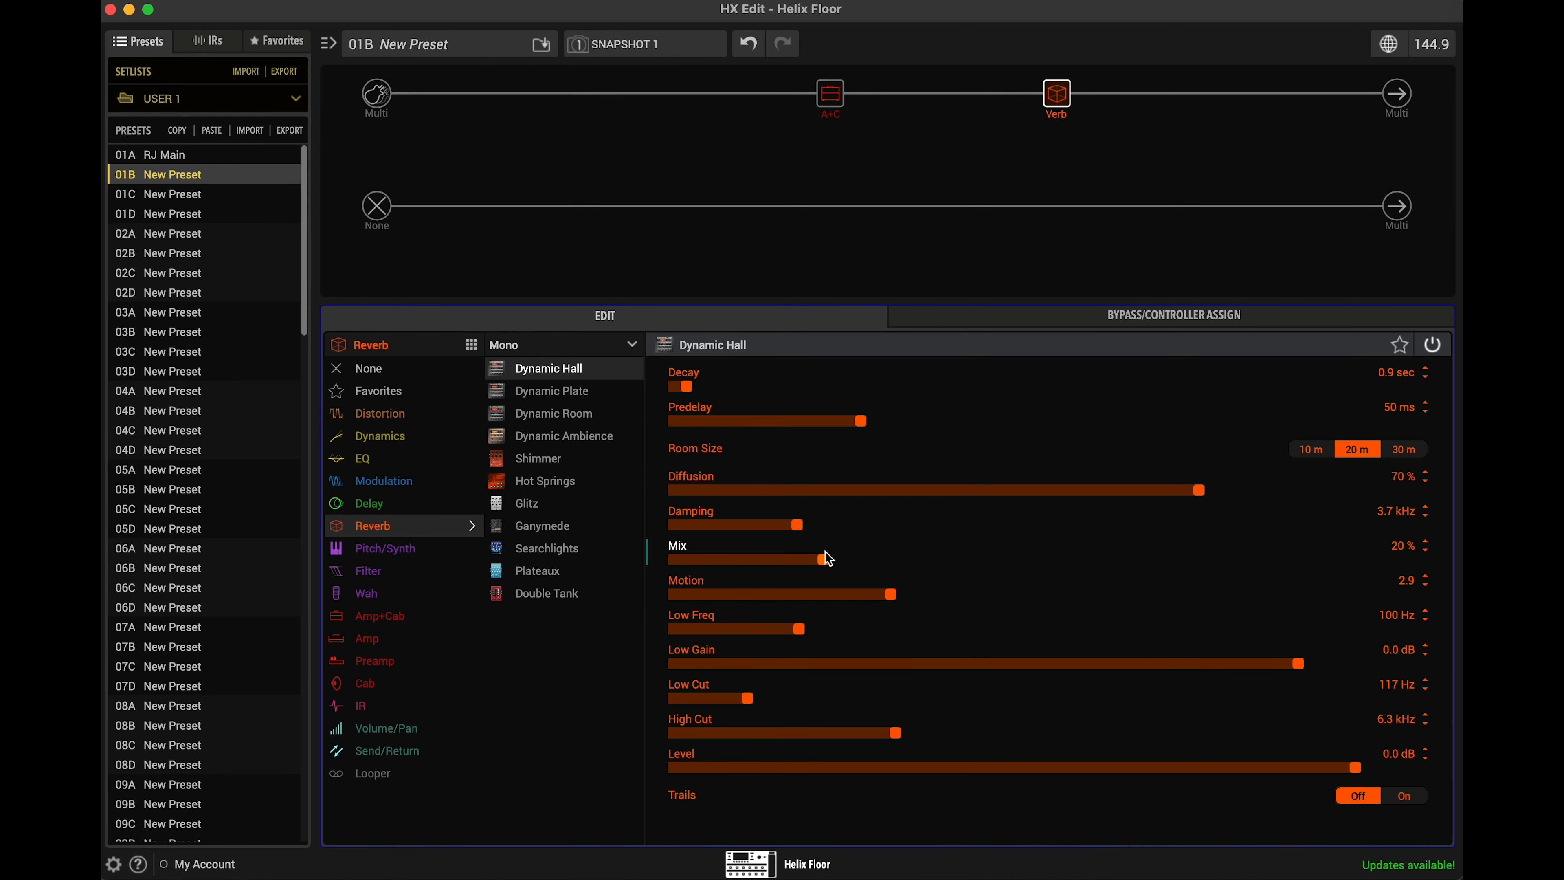
# - Try lowering the cab's High Cut to 5.0 kHz and raise it back again
pyautogui.click(835, 94)
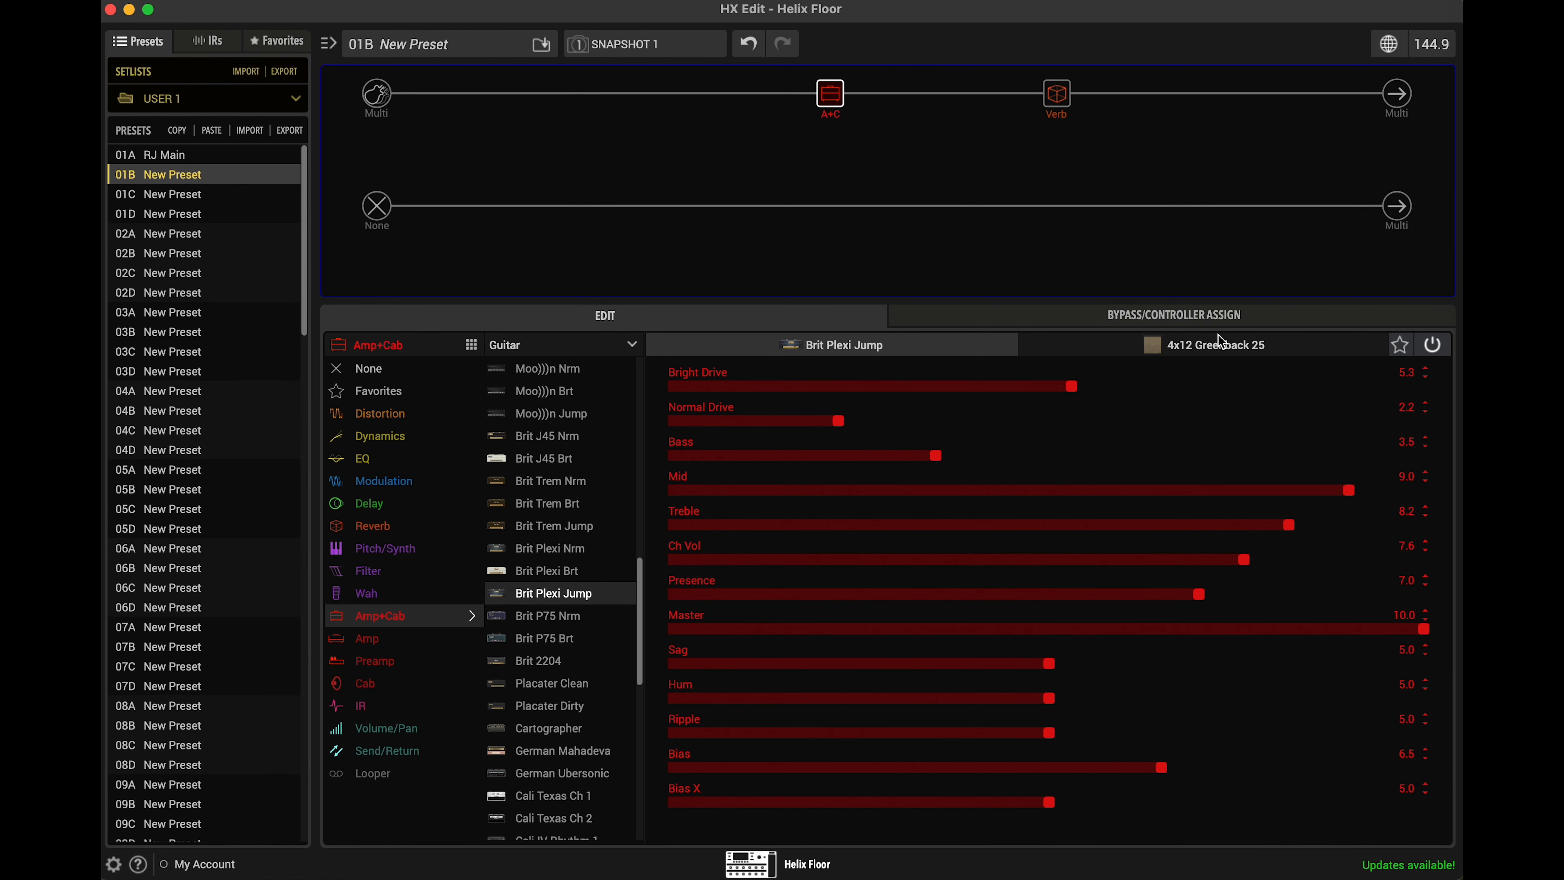
pyautogui.click(1147, 349)
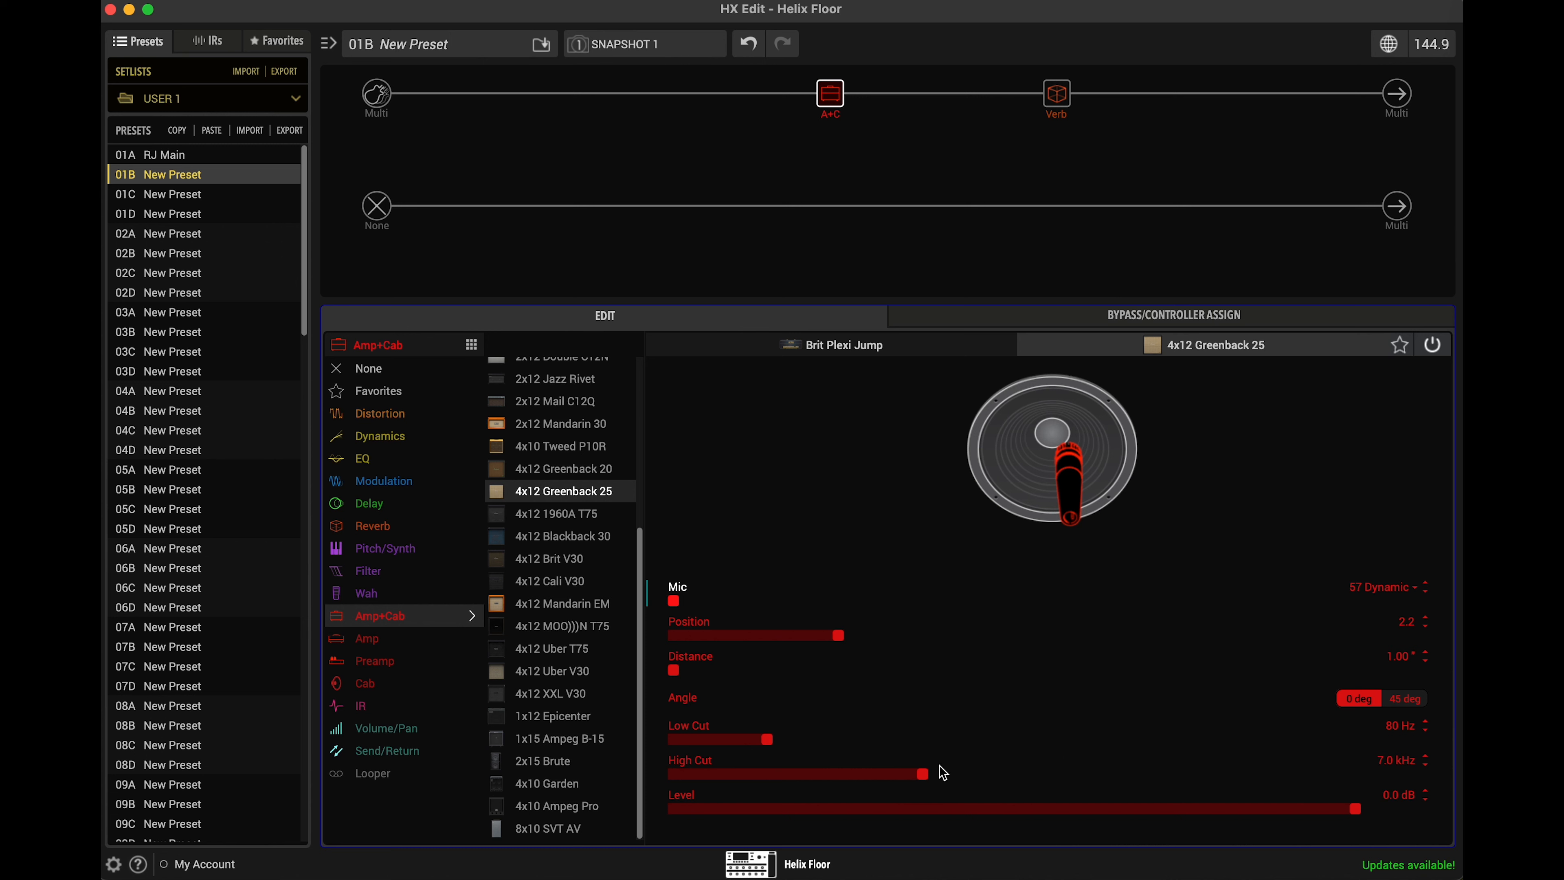
pyautogui.moveTo(926, 781); pyautogui.dragTo(850, 783)
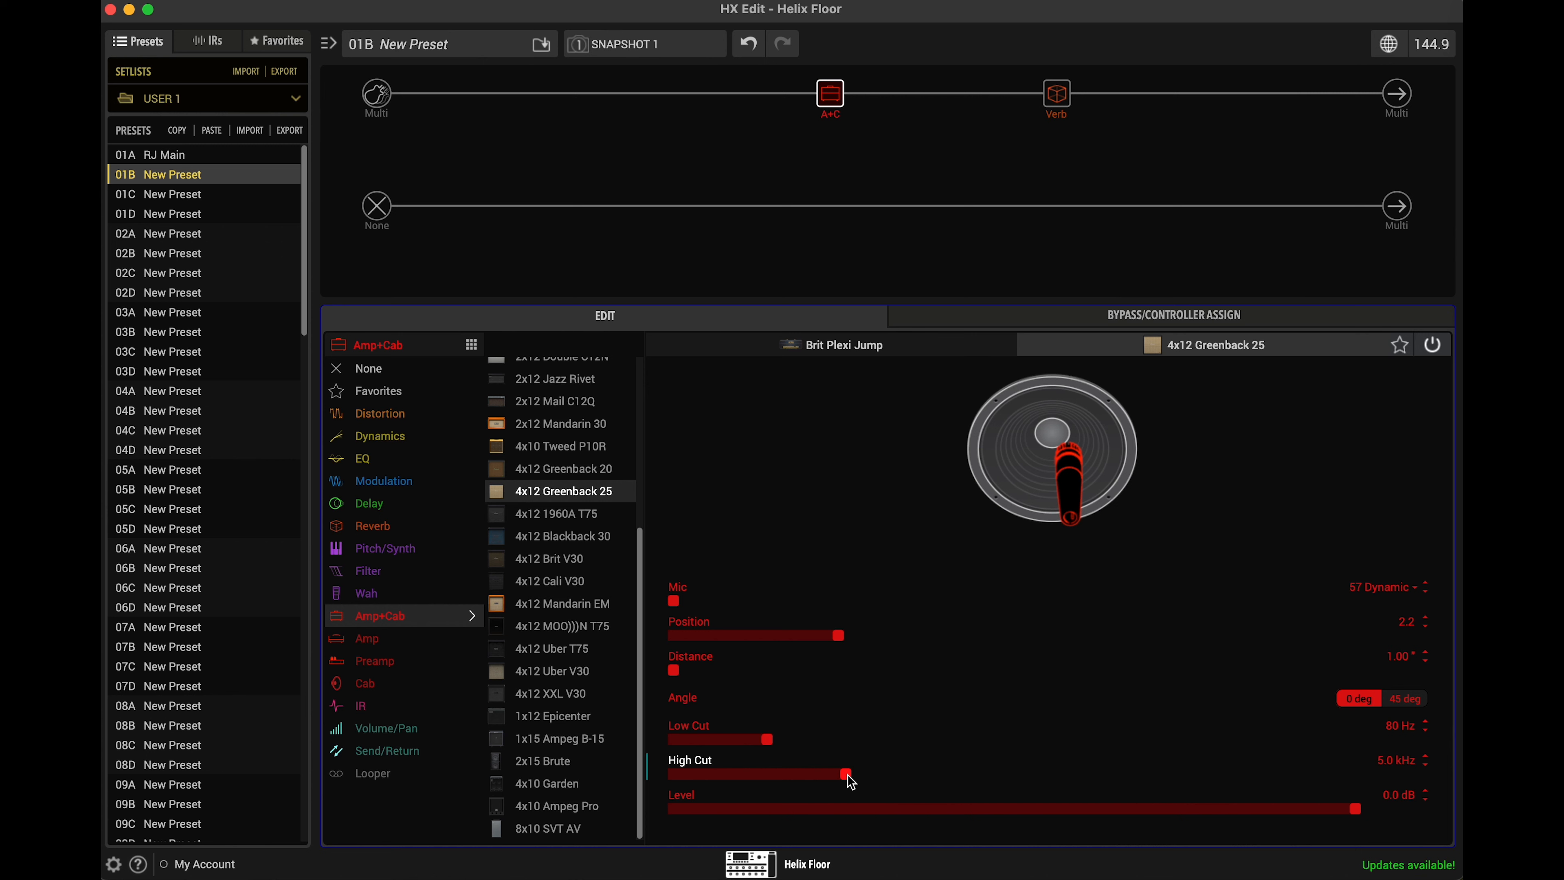
pyautogui.moveTo(847, 775); pyautogui.dragTo(922, 777)
# - Set the Brit Plexi Jump amp's Treble to 8.6 and Presence to 7.3
pyautogui.click(857, 346)
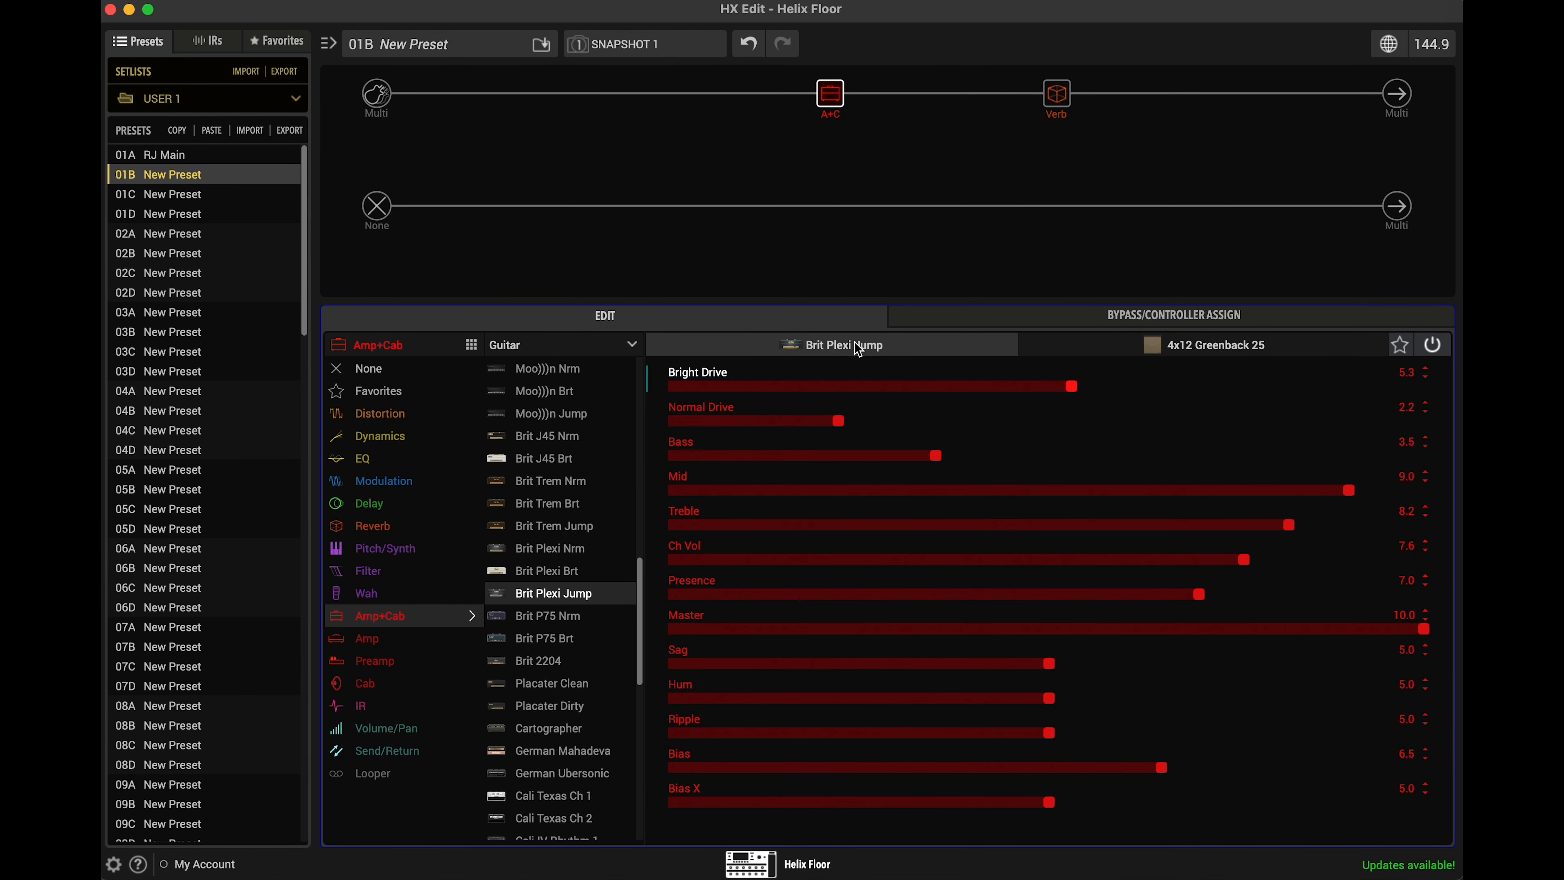
pyautogui.moveTo(1293, 535); pyautogui.dragTo(1322, 531)
pyautogui.moveTo(1203, 597); pyautogui.dragTo(1221, 596)
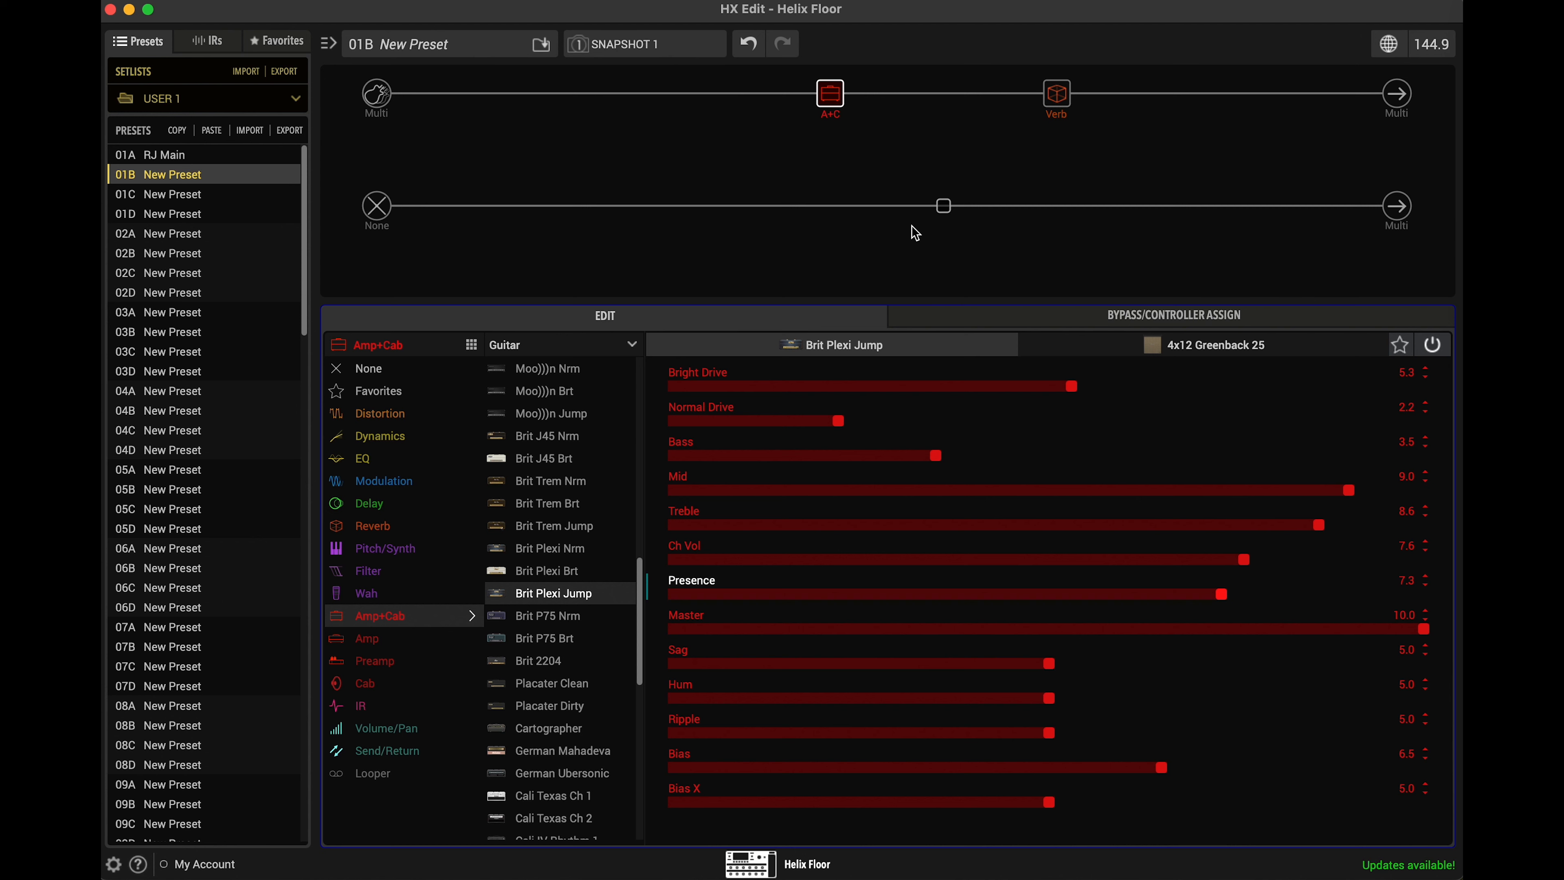
# - Save preset 01B and rename it with the player's first name followed by "Rock Rhythm"
pyautogui.moveTo(799, 120)
pyautogui.click(213, 1)
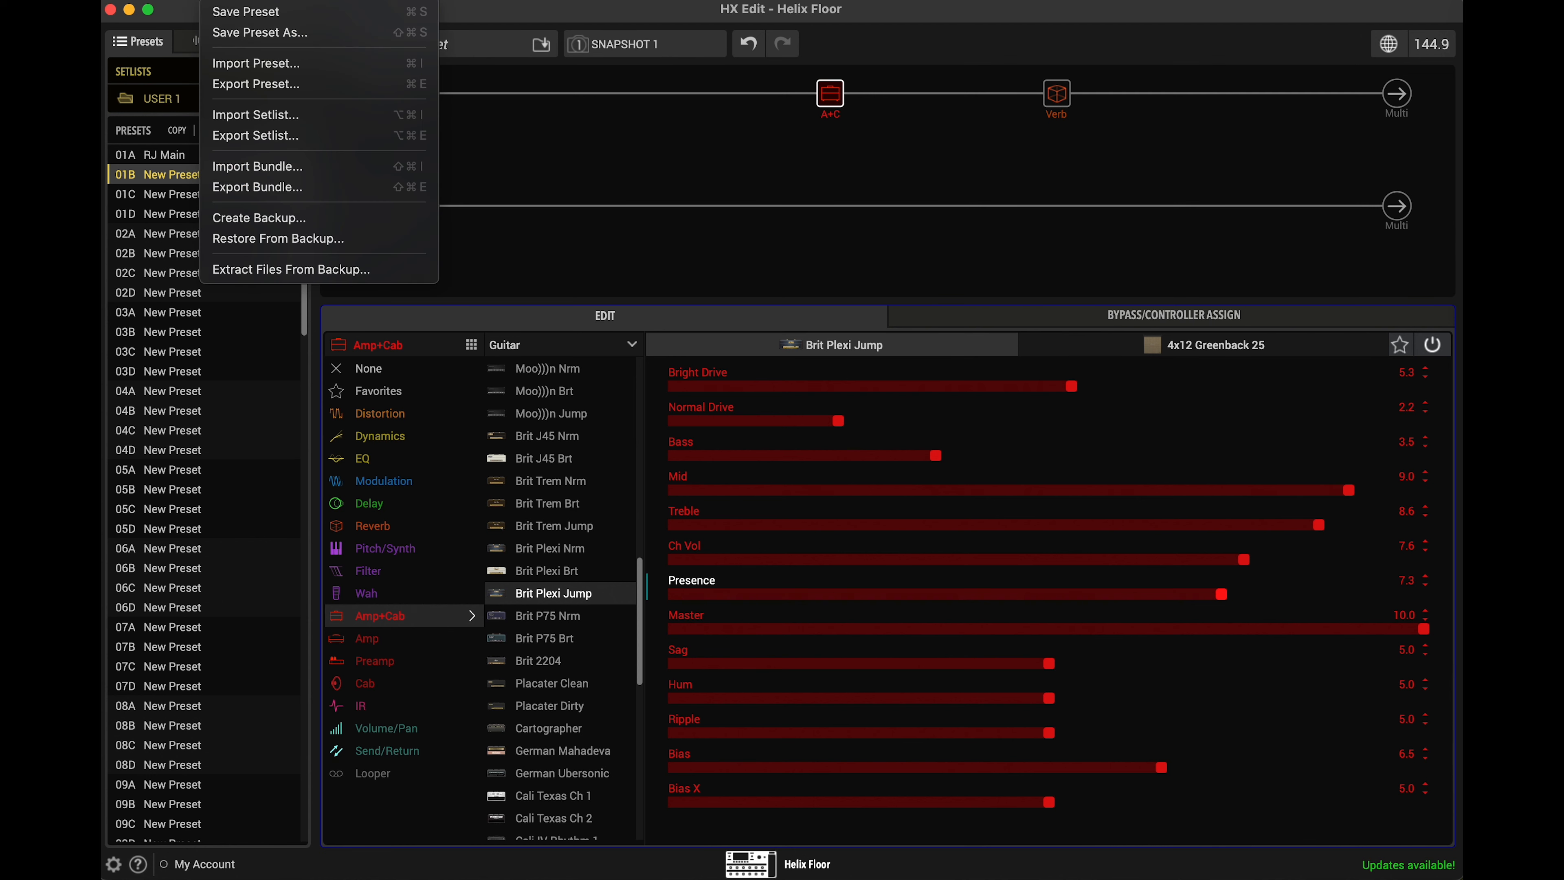
pyautogui.click(272, 17)
pyautogui.doubleClick(479, 50)
pyautogui.press('BackSpace')
pyautogui.write('Rosh Rock Rhythm')
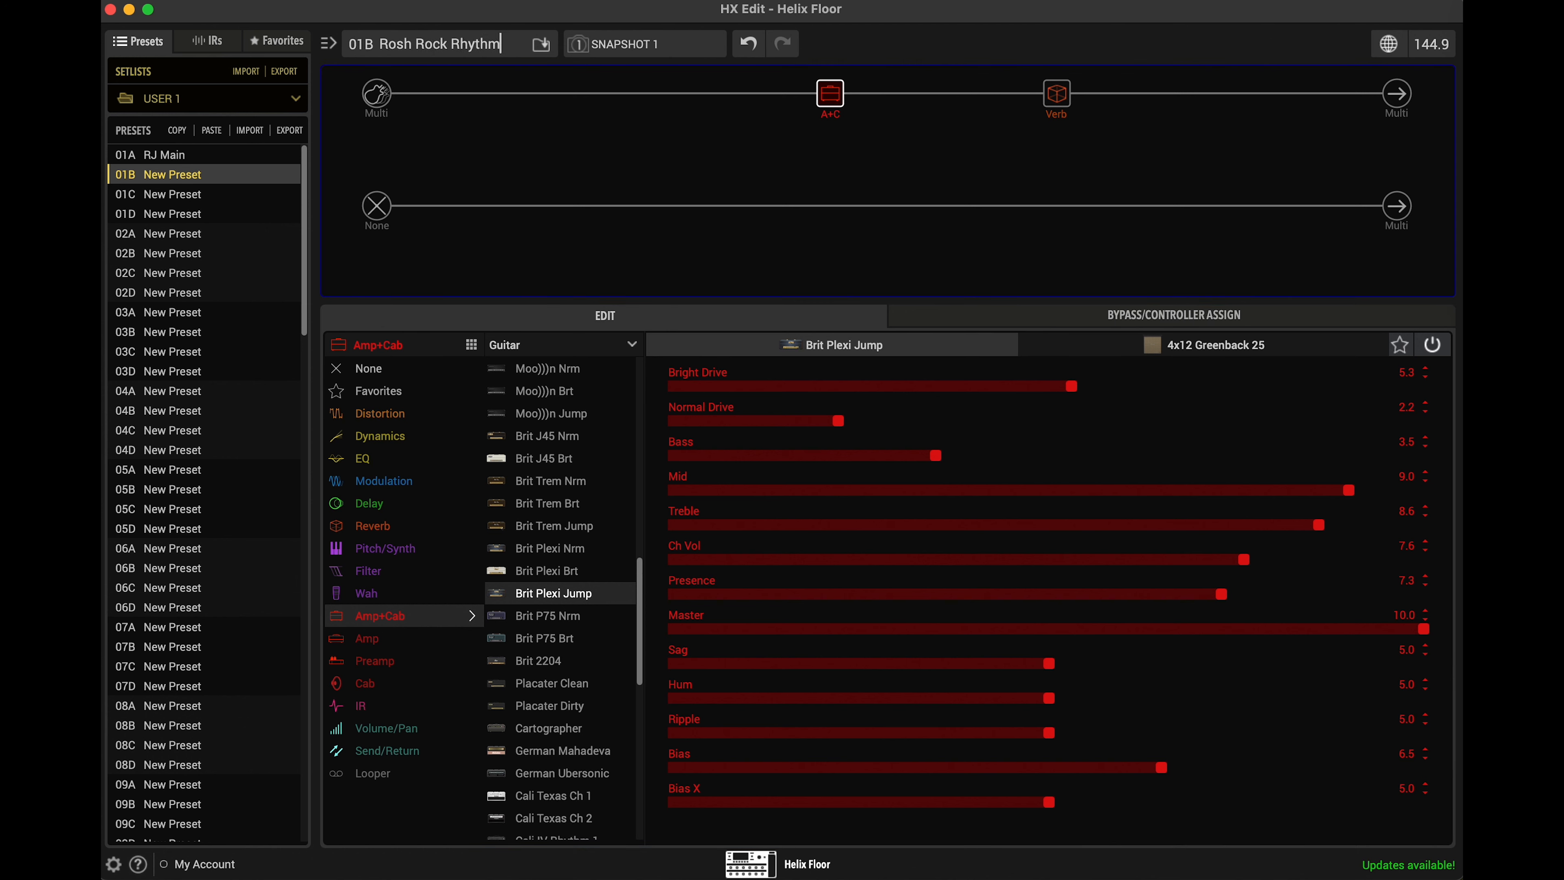
pyautogui.press('Return')
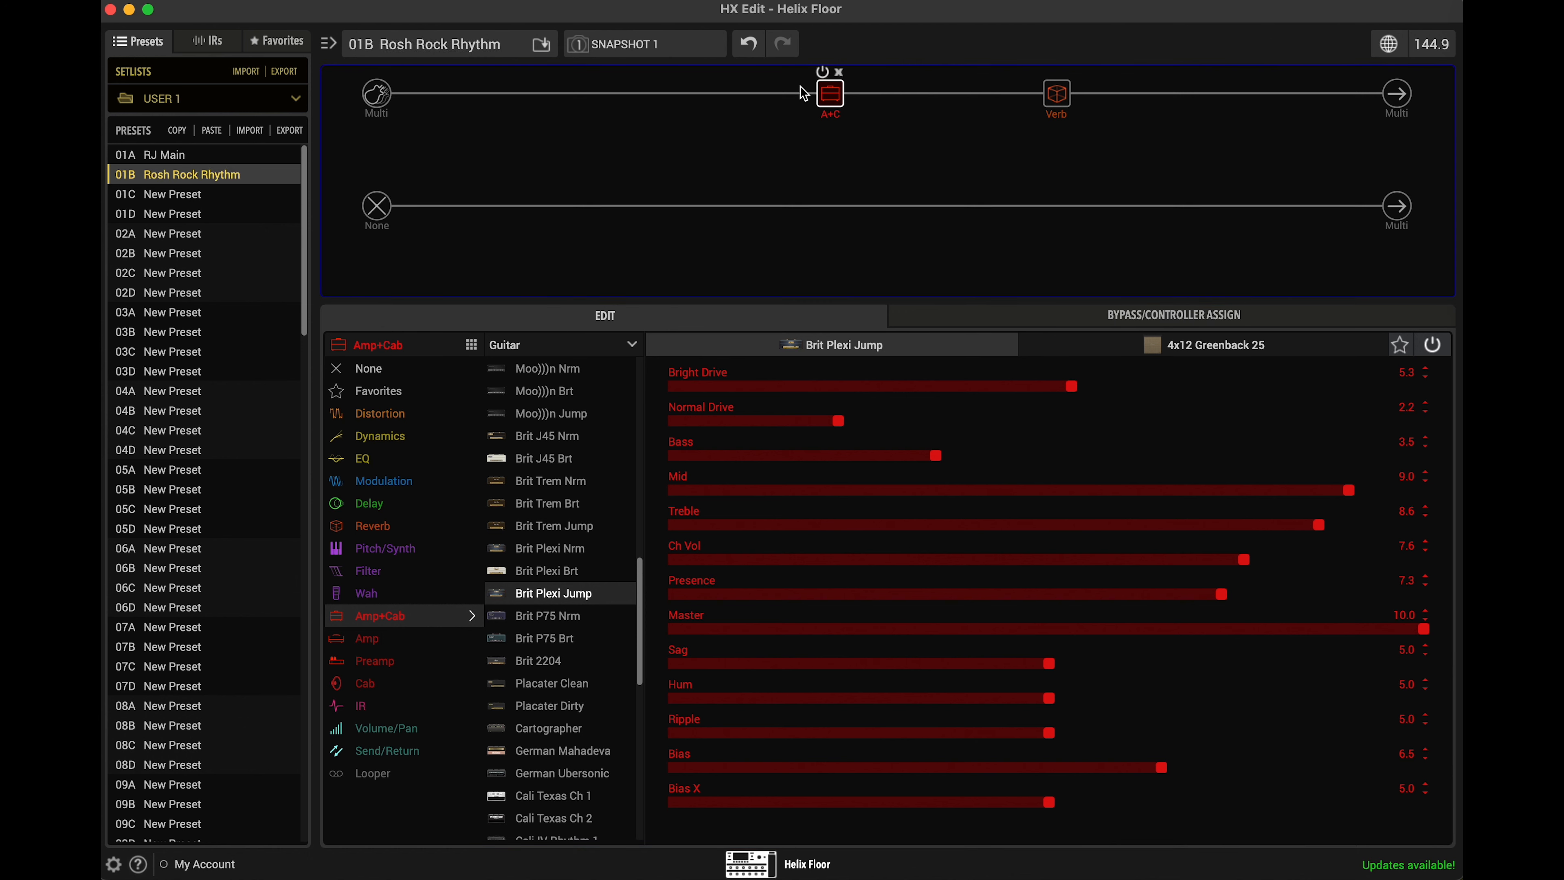
pyautogui.click(218, 1)
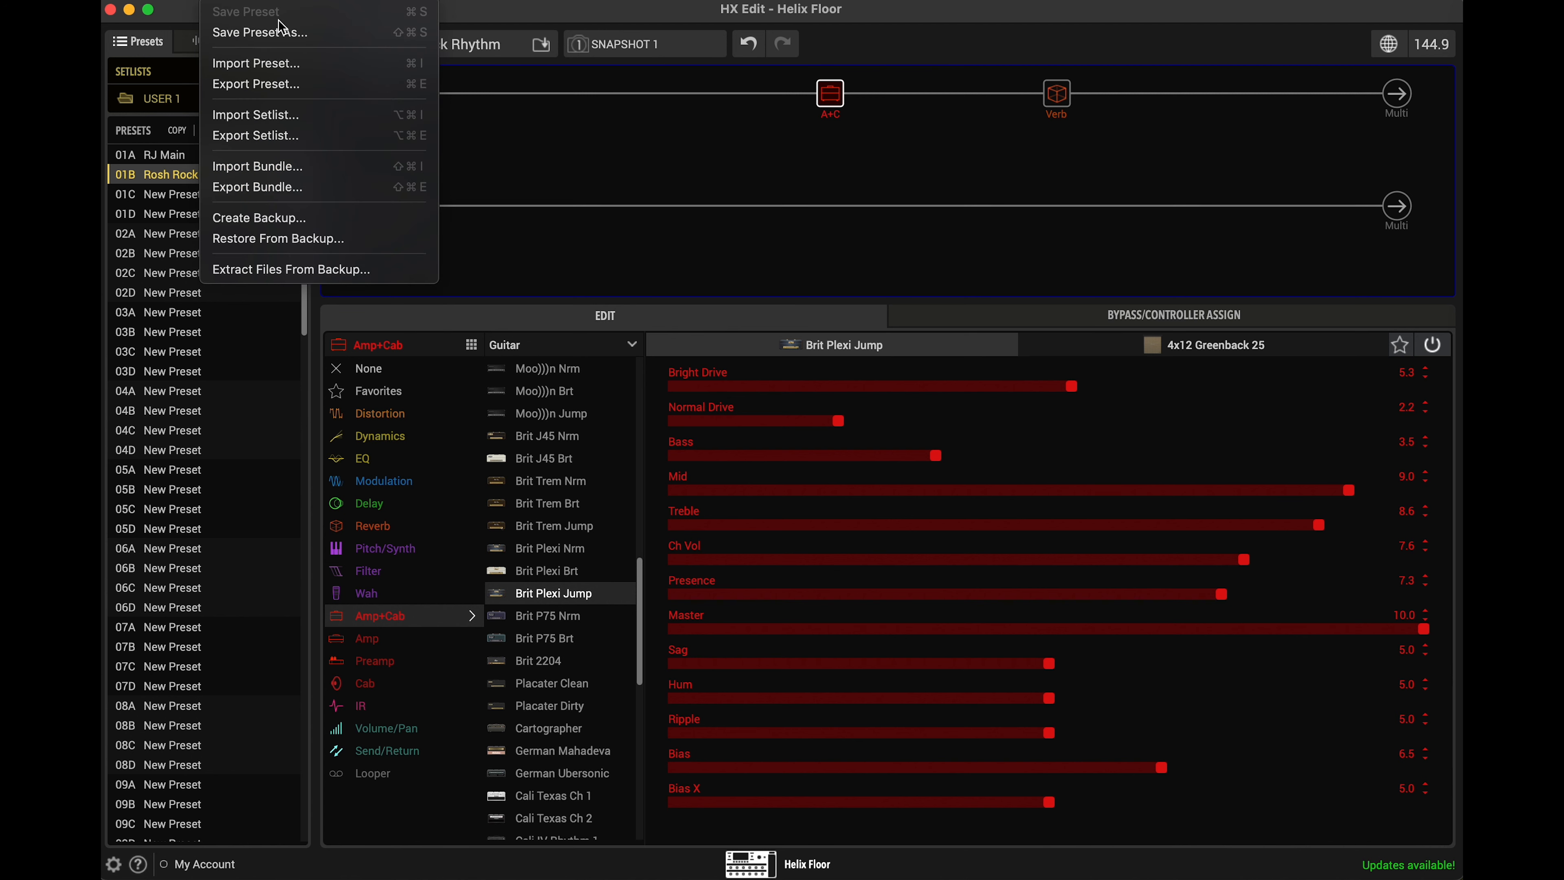
pyautogui.click(870, 25)
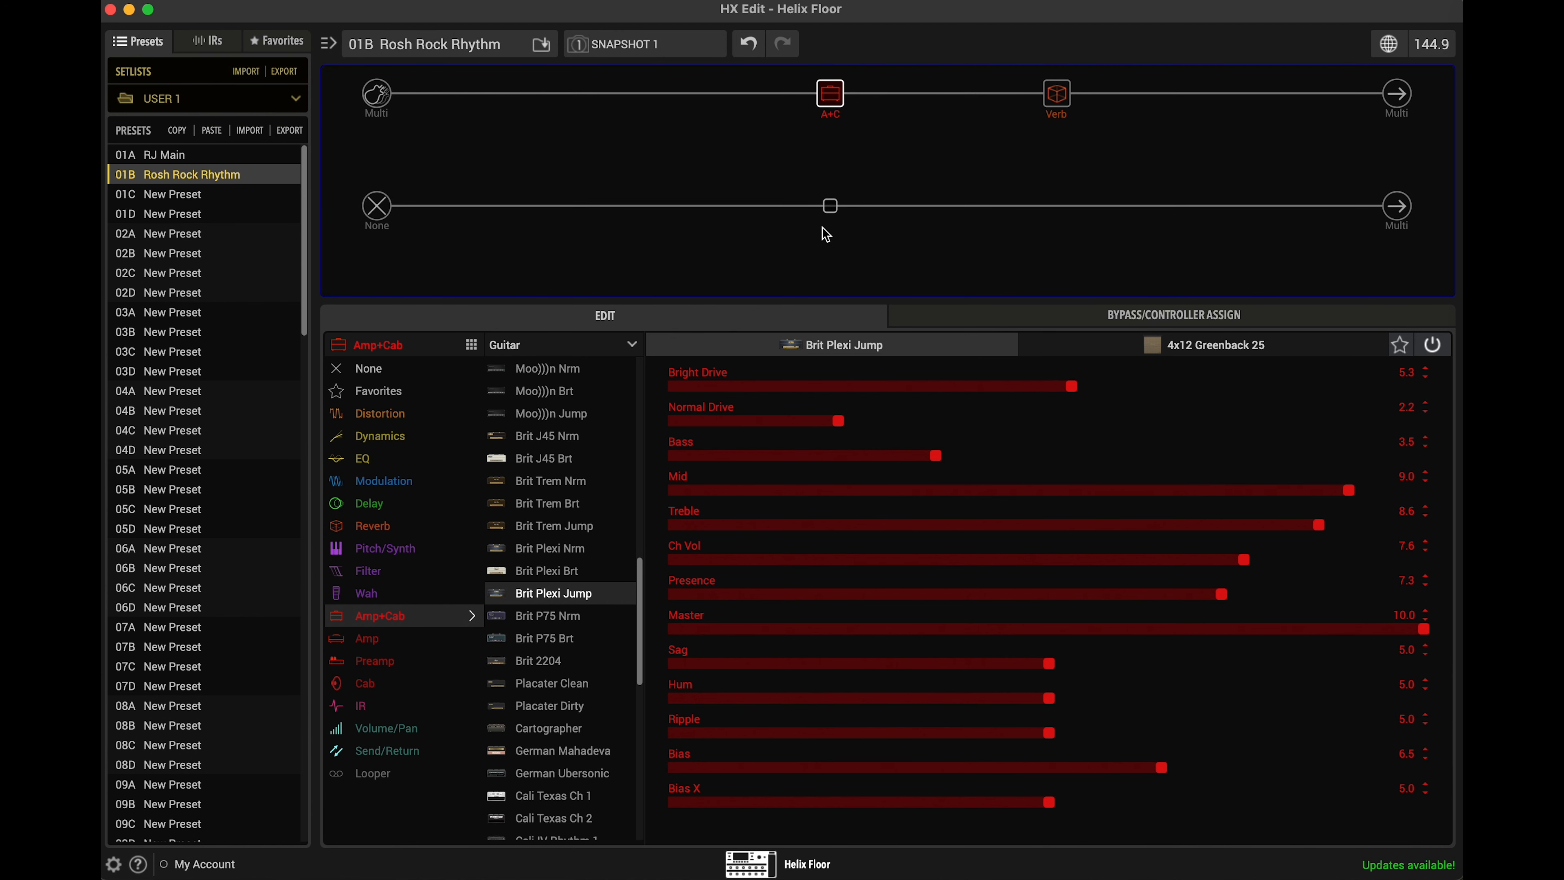